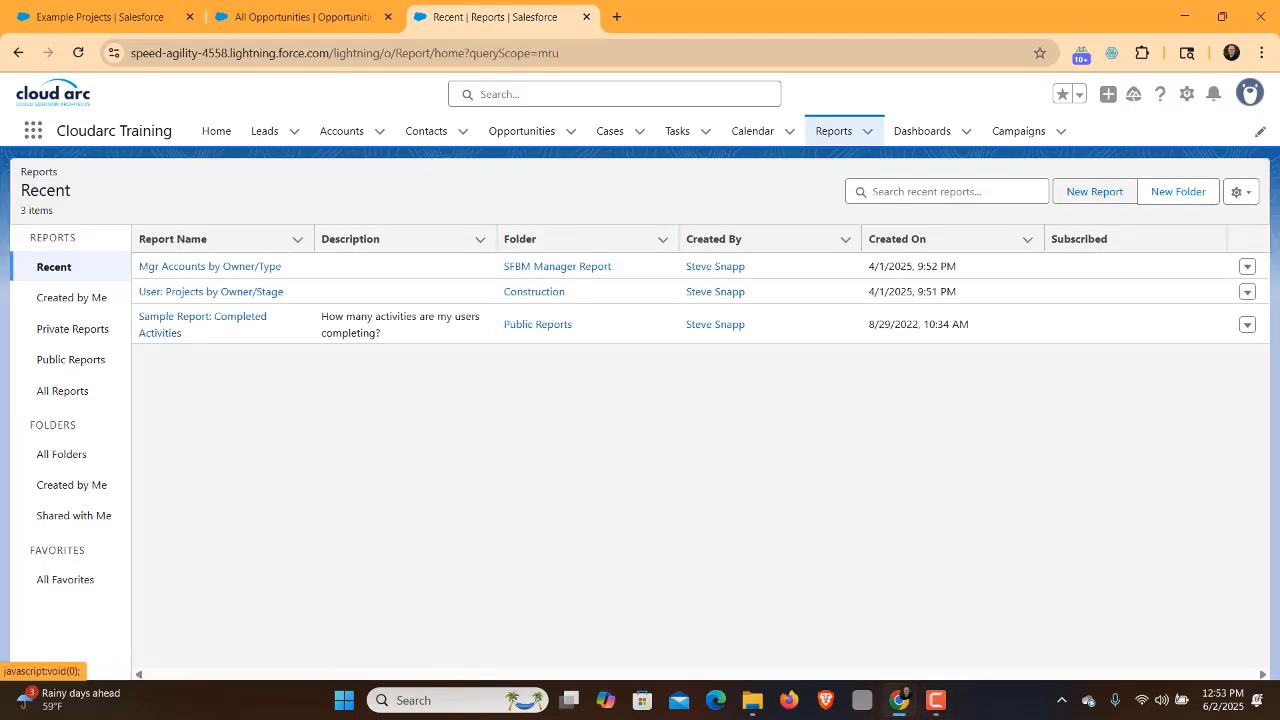
Start a new report using the standard Accounts report type, found by searching all report types for "Account"
{"action": "left_click", "coordinate": [1094, 191]}
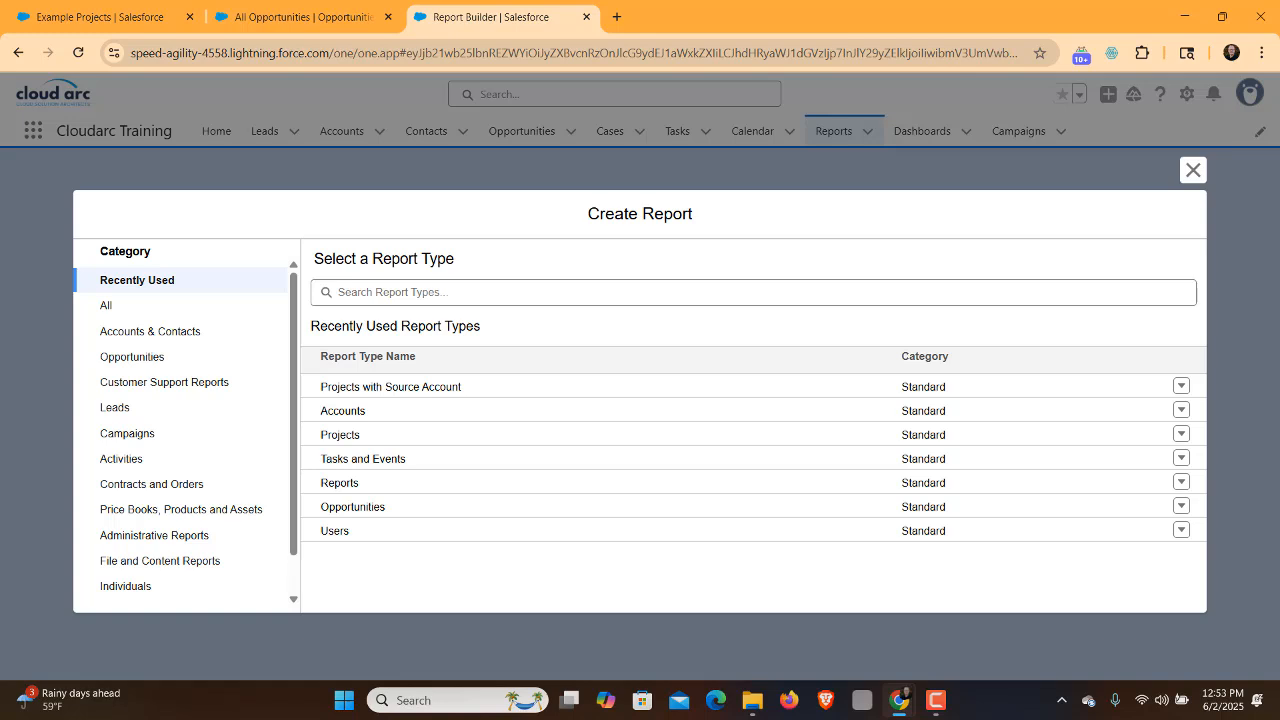
{"action": "left_click", "coordinate": [392, 292]}
{"action": "type", "text": "Account"}
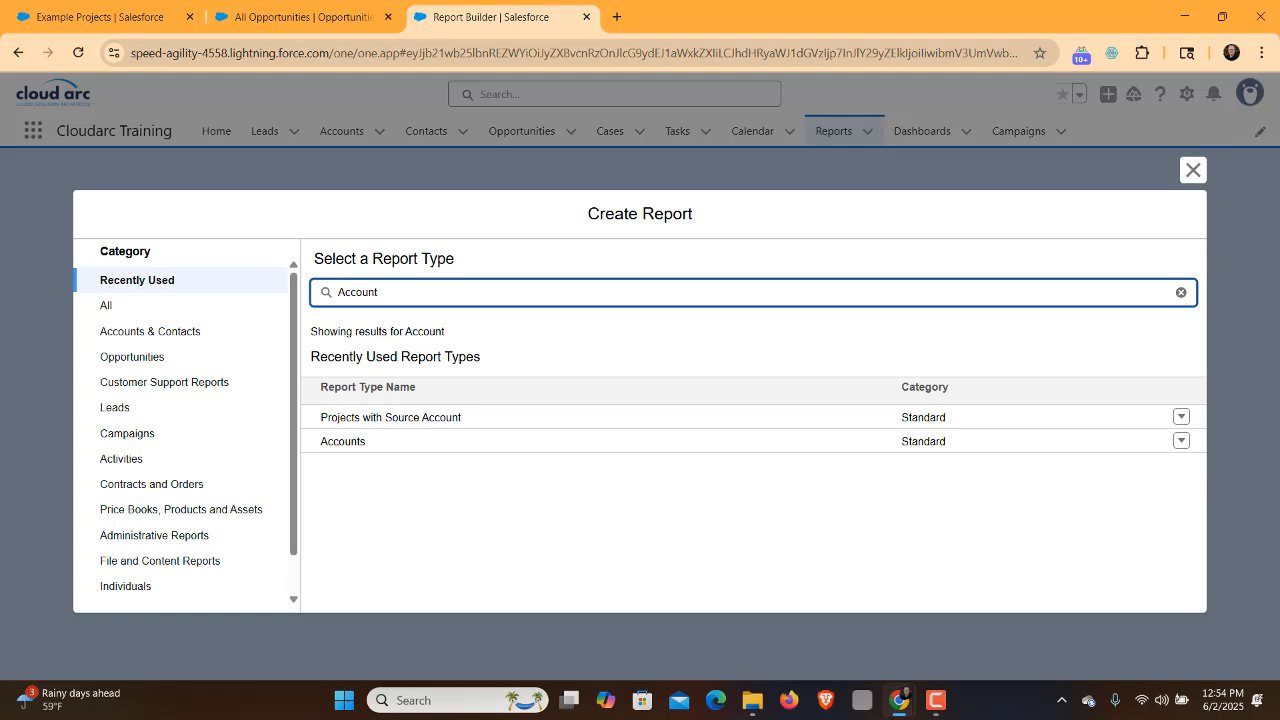
{"action": "left_click", "coordinate": [107, 305]}
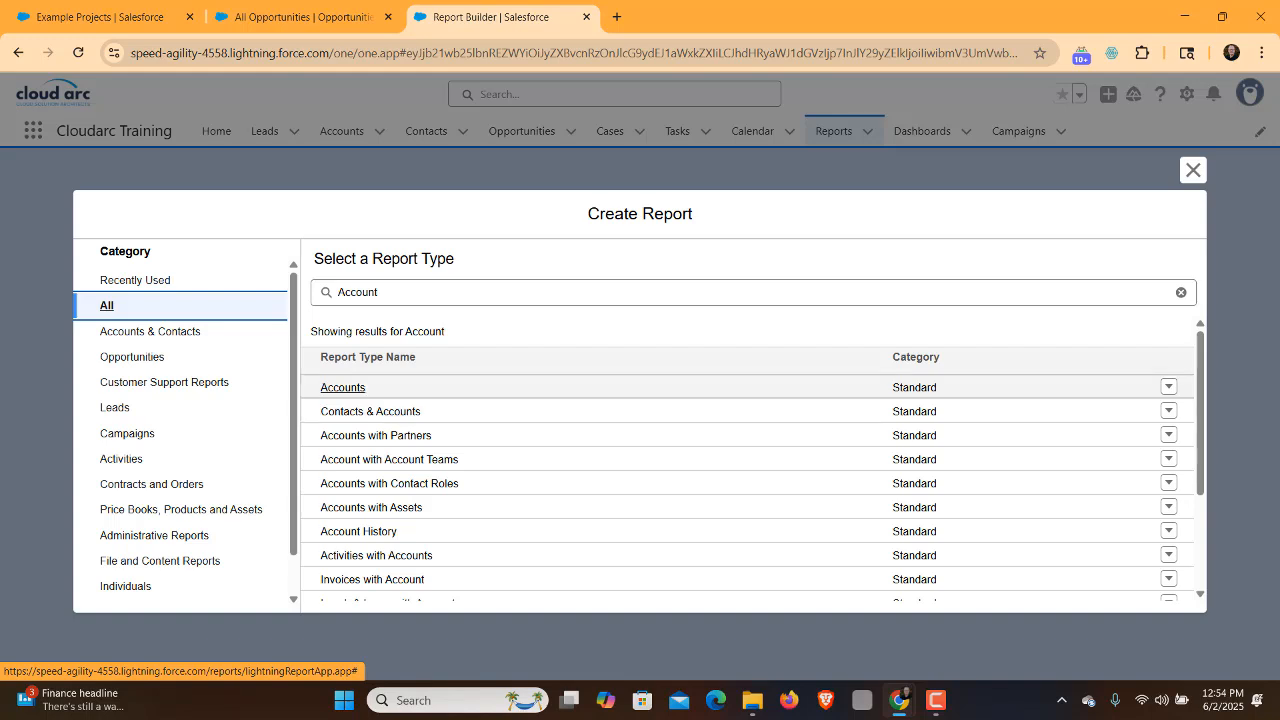
{"action": "left_click", "coordinate": [343, 388]}
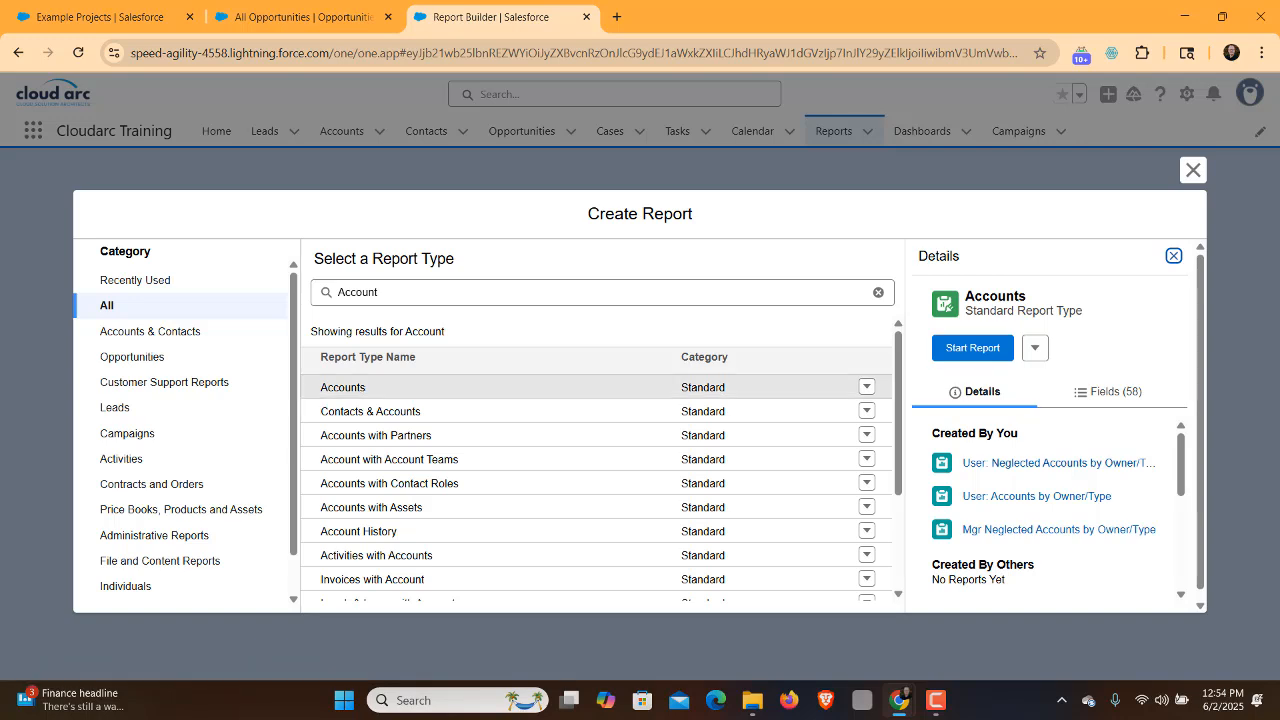
{"action": "left_click", "coordinate": [972, 347]}
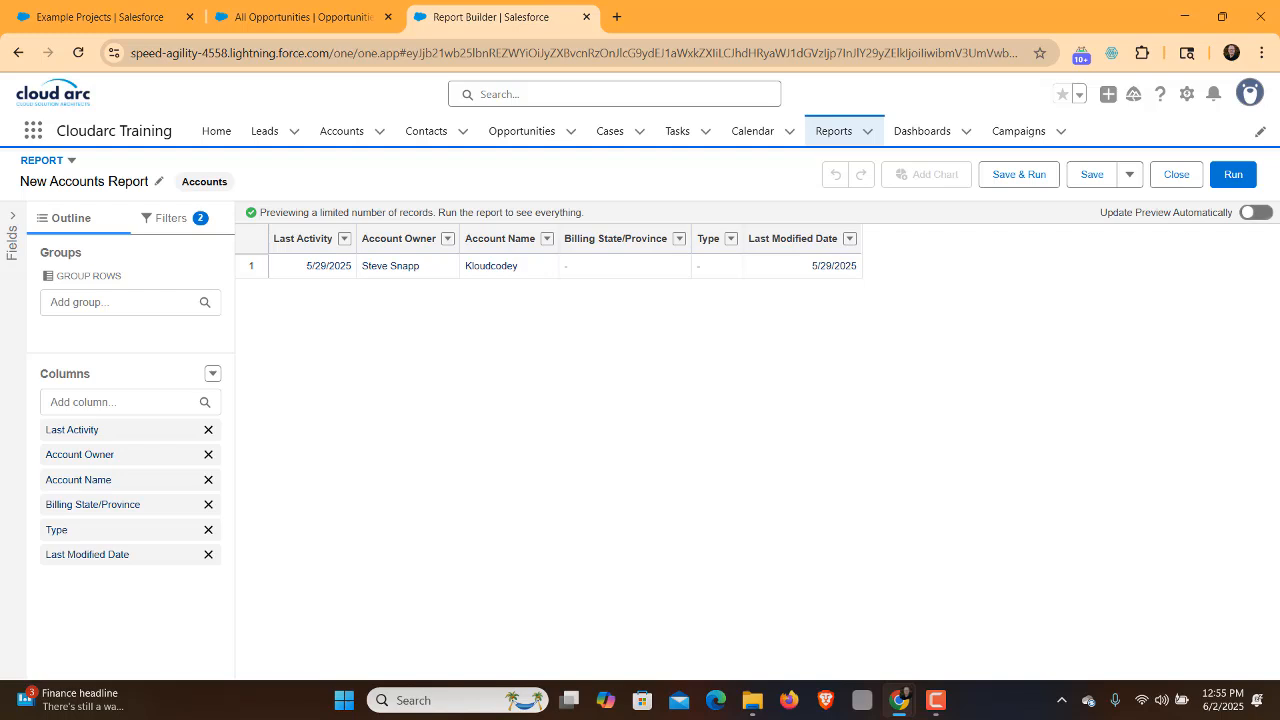
Turn on automatic preview updates for the new accounts report
{"action": "left_click", "coordinate": [1256, 212]}
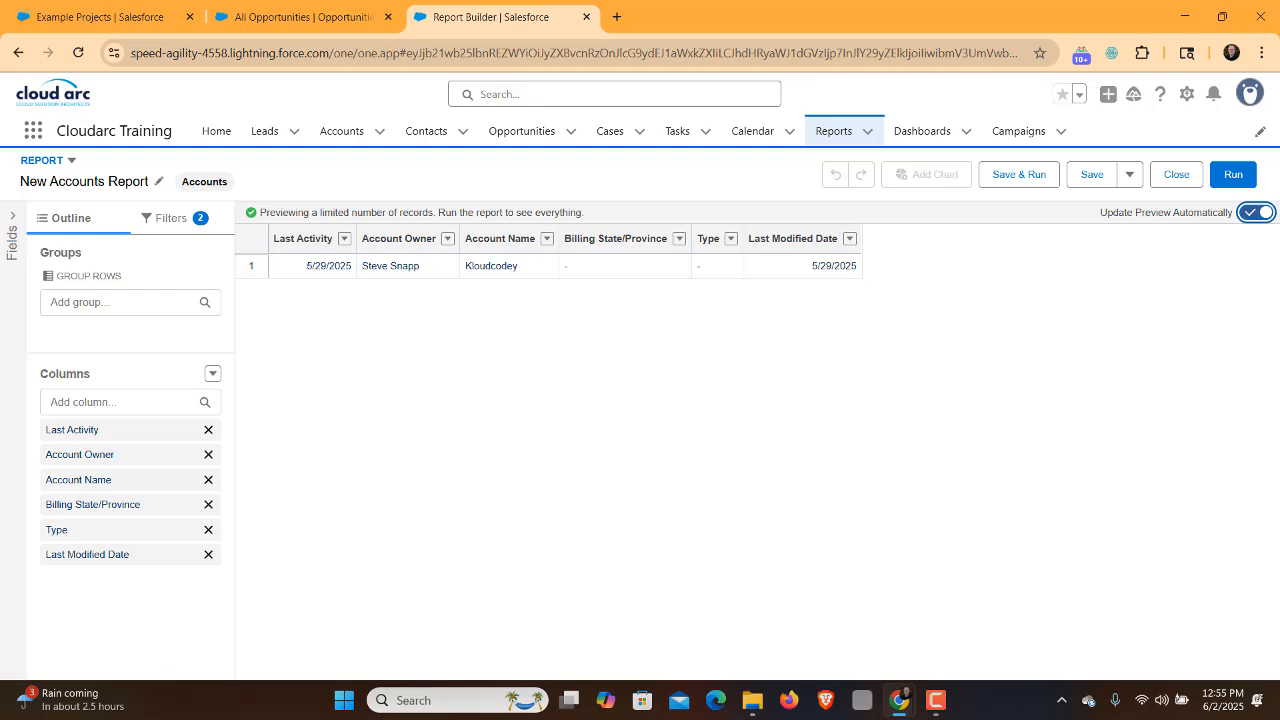
{"action": "left_click", "coordinate": [1256, 212]}
{"action": "left_click", "coordinate": [1256, 212]}
Change the report's Show Me filter to All accounts and apply it
{"action": "left_click", "coordinate": [168, 218]}
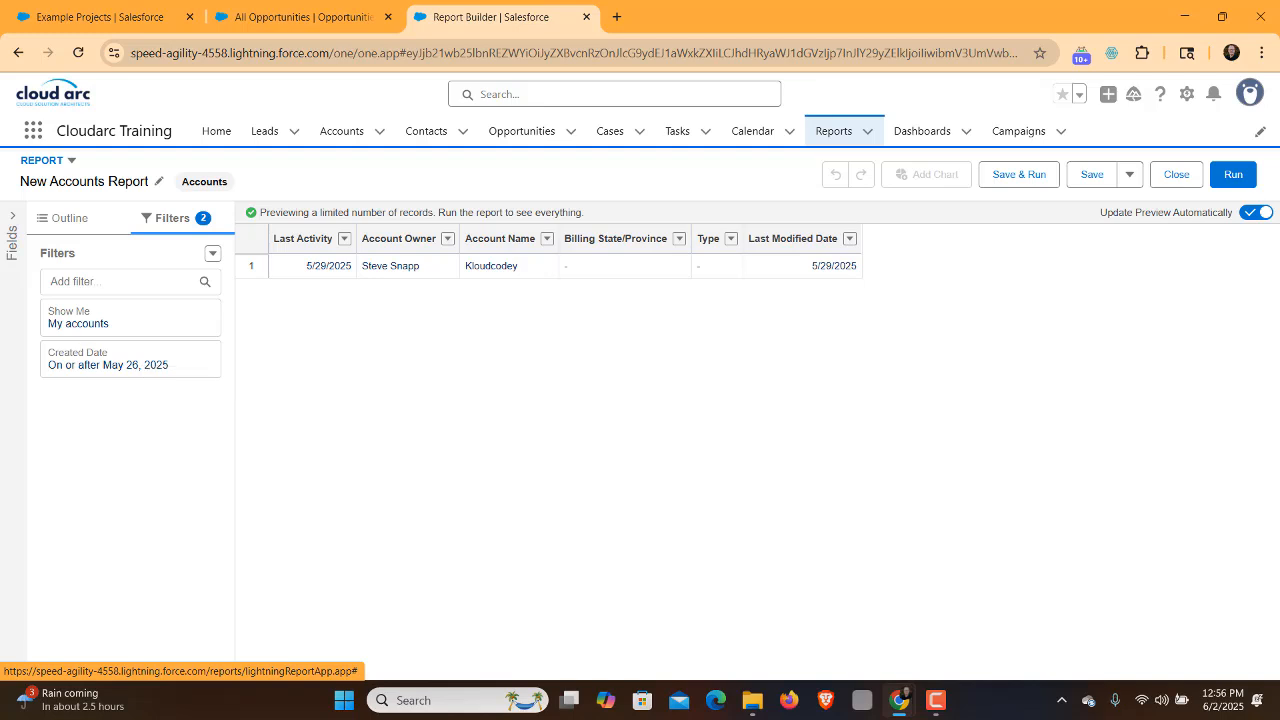
{"action": "left_click", "coordinate": [92, 322]}
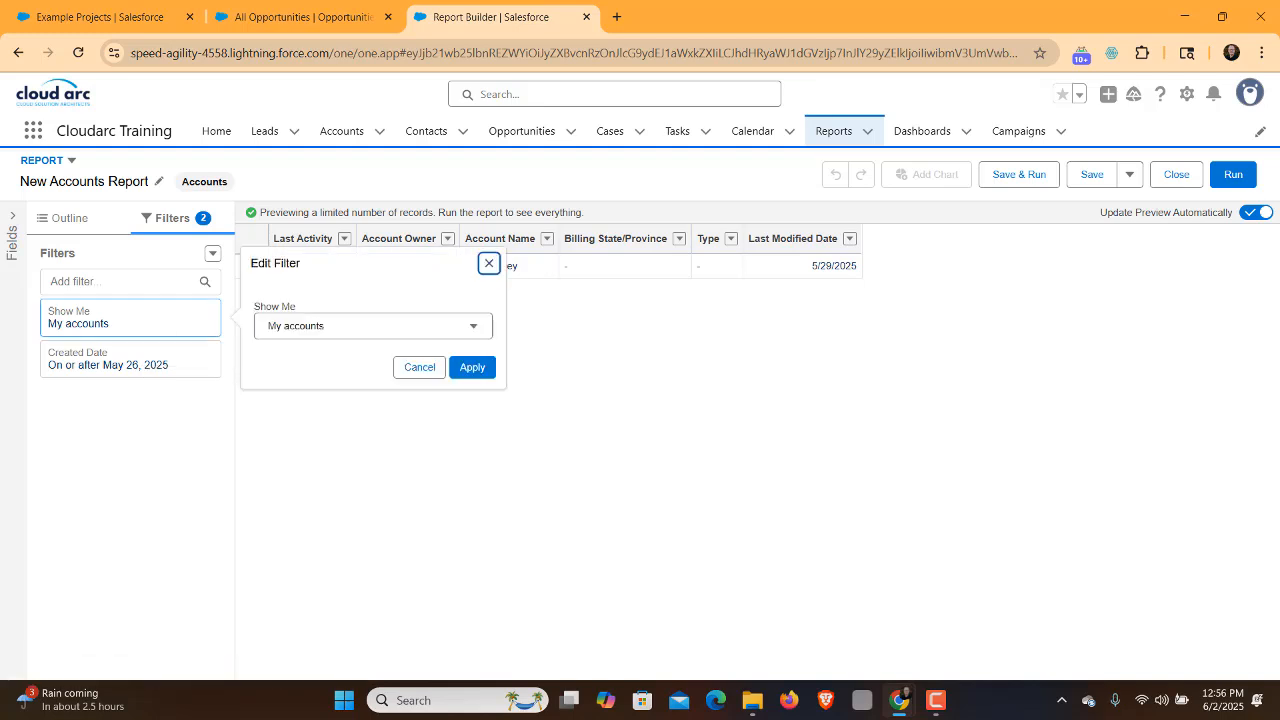
{"action": "left_click", "coordinate": [373, 325]}
{"action": "left_click", "coordinate": [300, 414]}
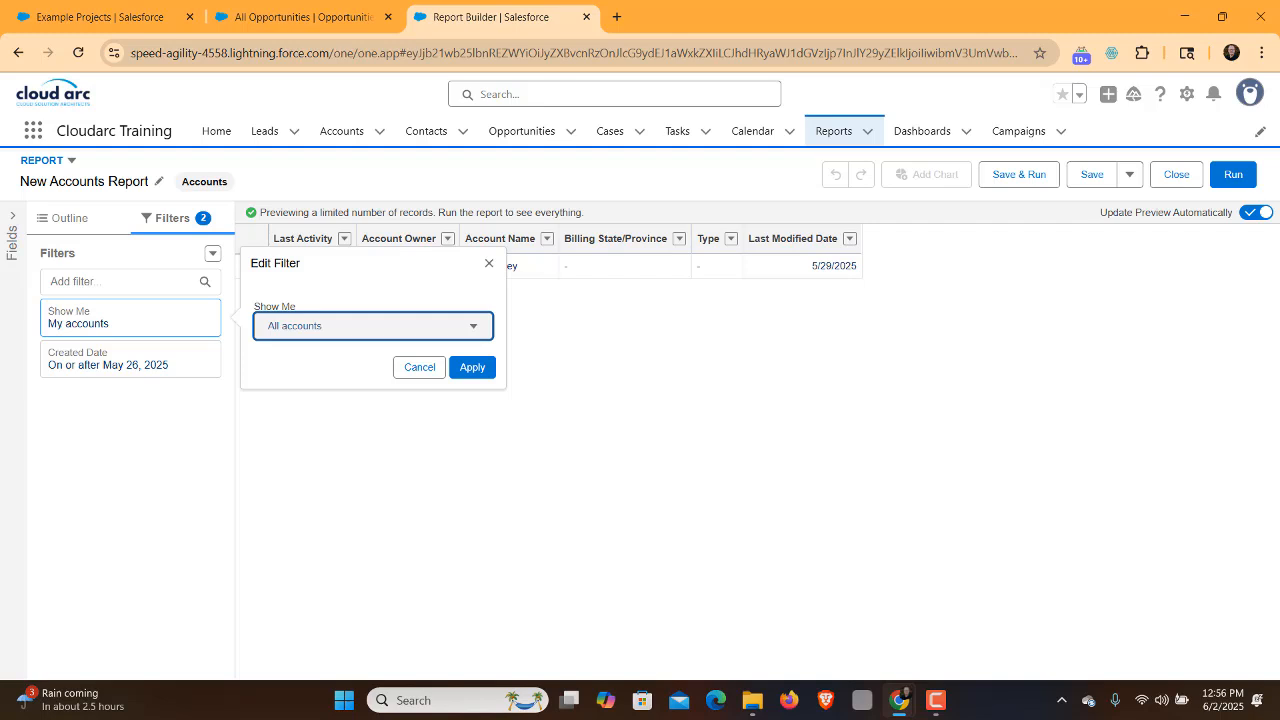
{"action": "left_click", "coordinate": [472, 367]}
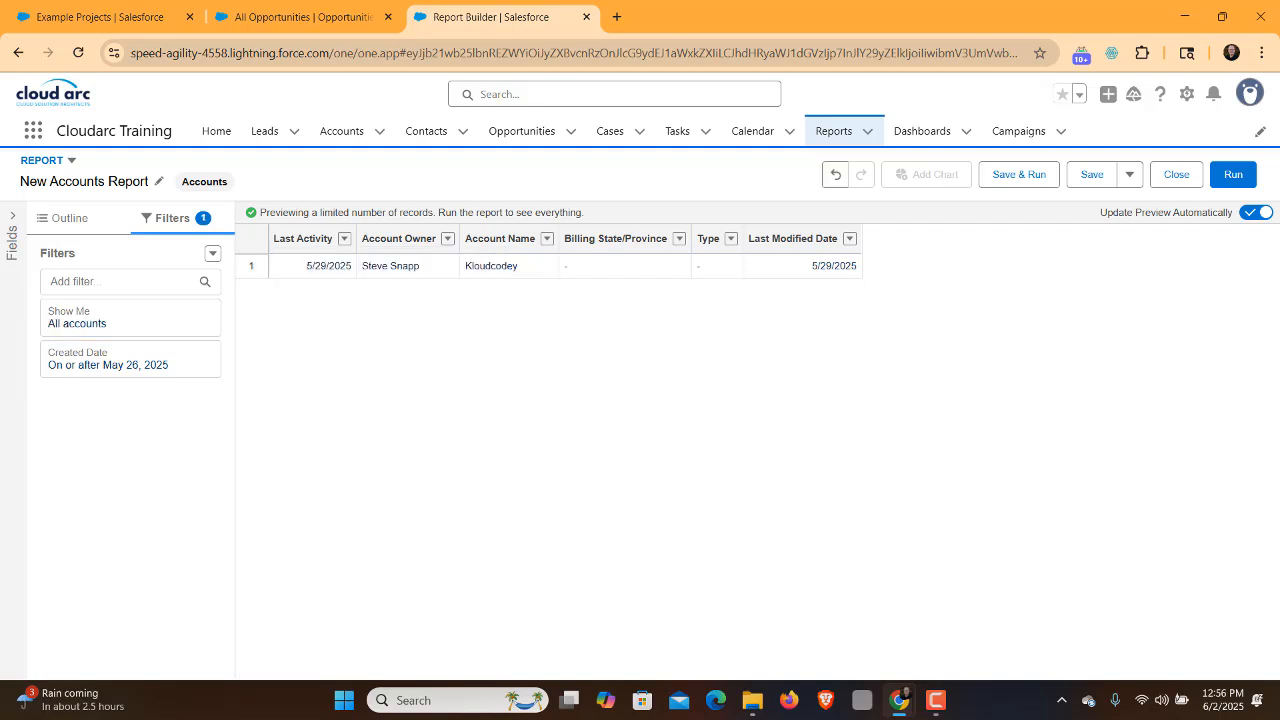
{"action": "left_click", "coordinate": [130, 359]}
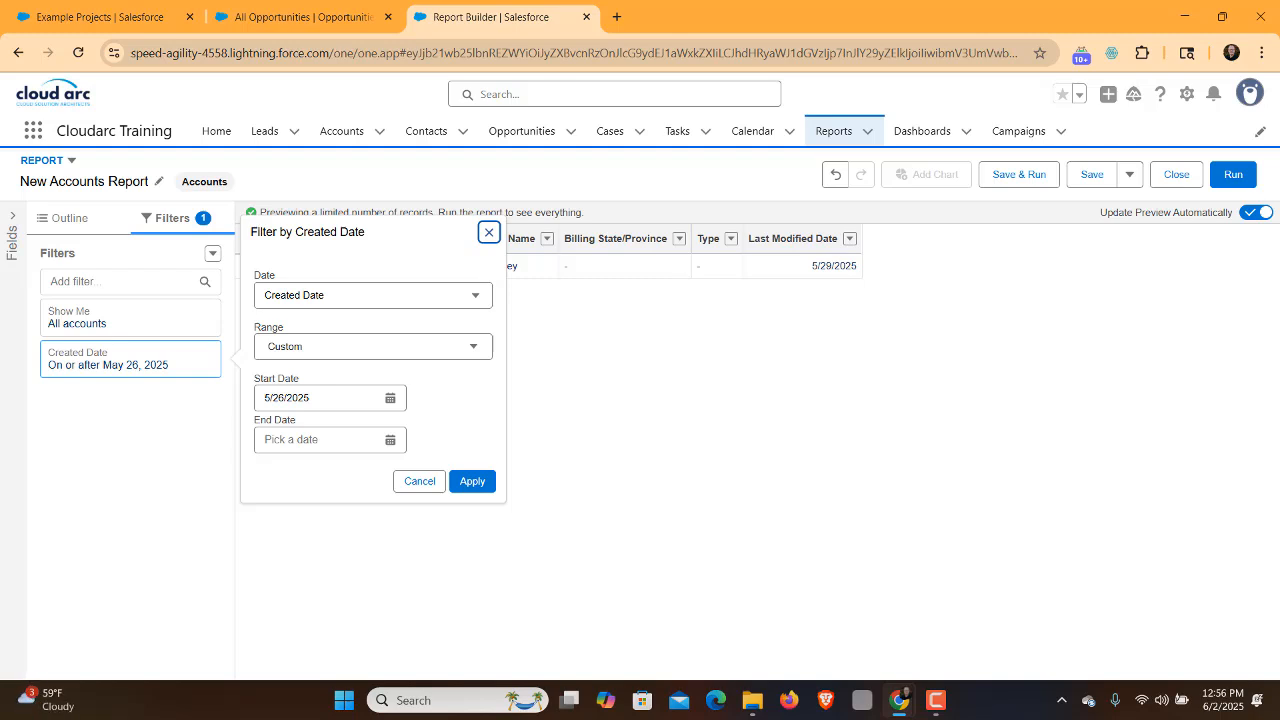
{"action": "left_click", "coordinate": [419, 481]}
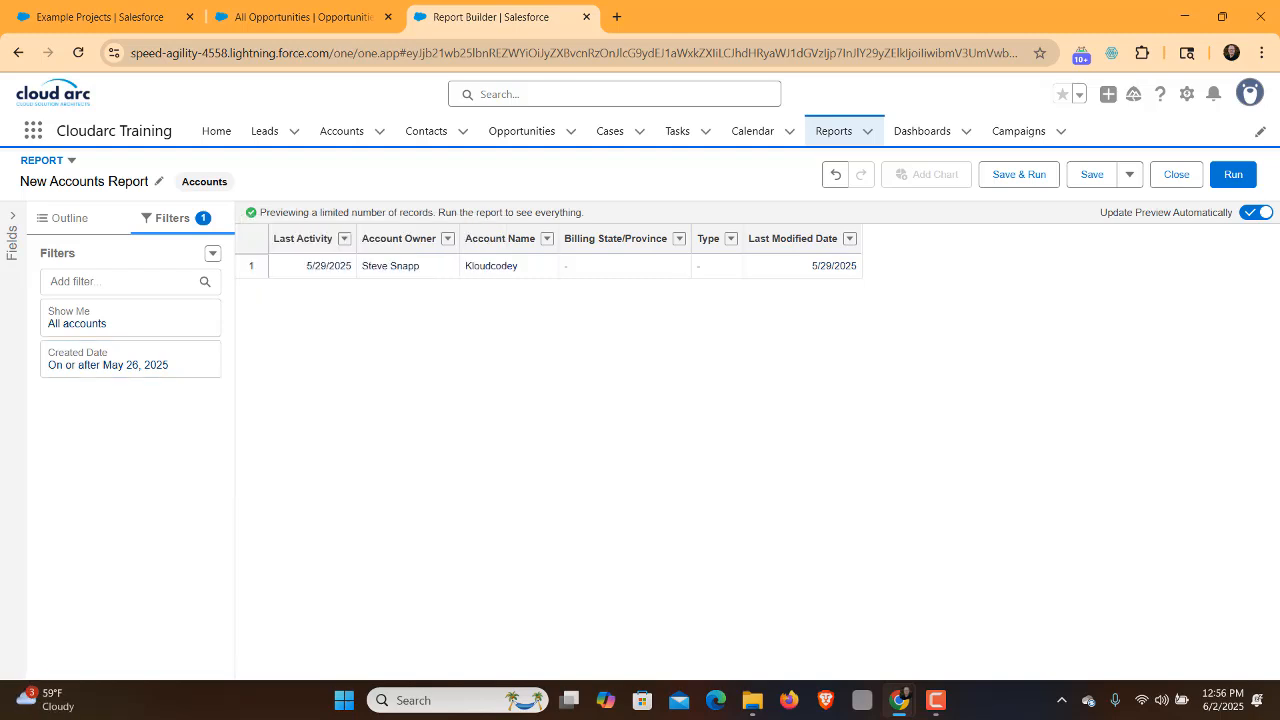
{"action": "left_click", "coordinate": [130, 359]}
{"action": "left_click", "coordinate": [419, 481]}
Set the Created Date filter's range to All Time and apply it
{"action": "left_click", "coordinate": [130, 359]}
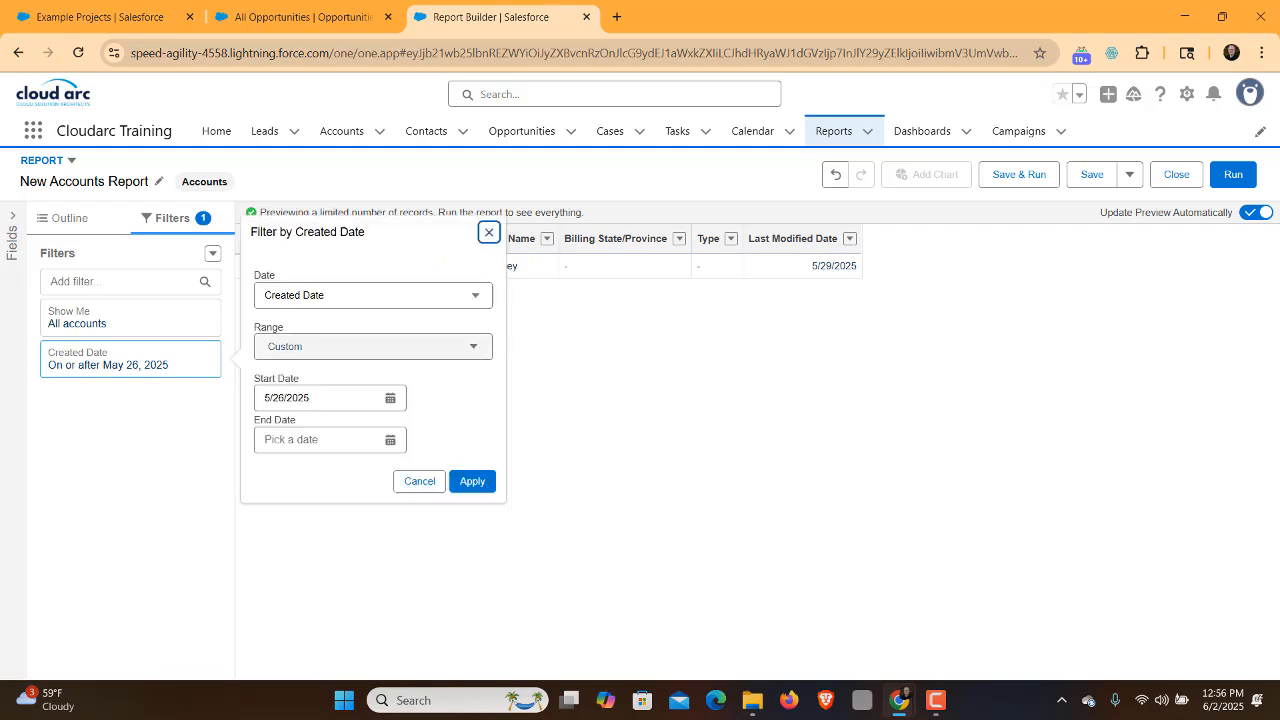
{"action": "left_click", "coordinate": [373, 346]}
{"action": "left_click", "coordinate": [300, 377]}
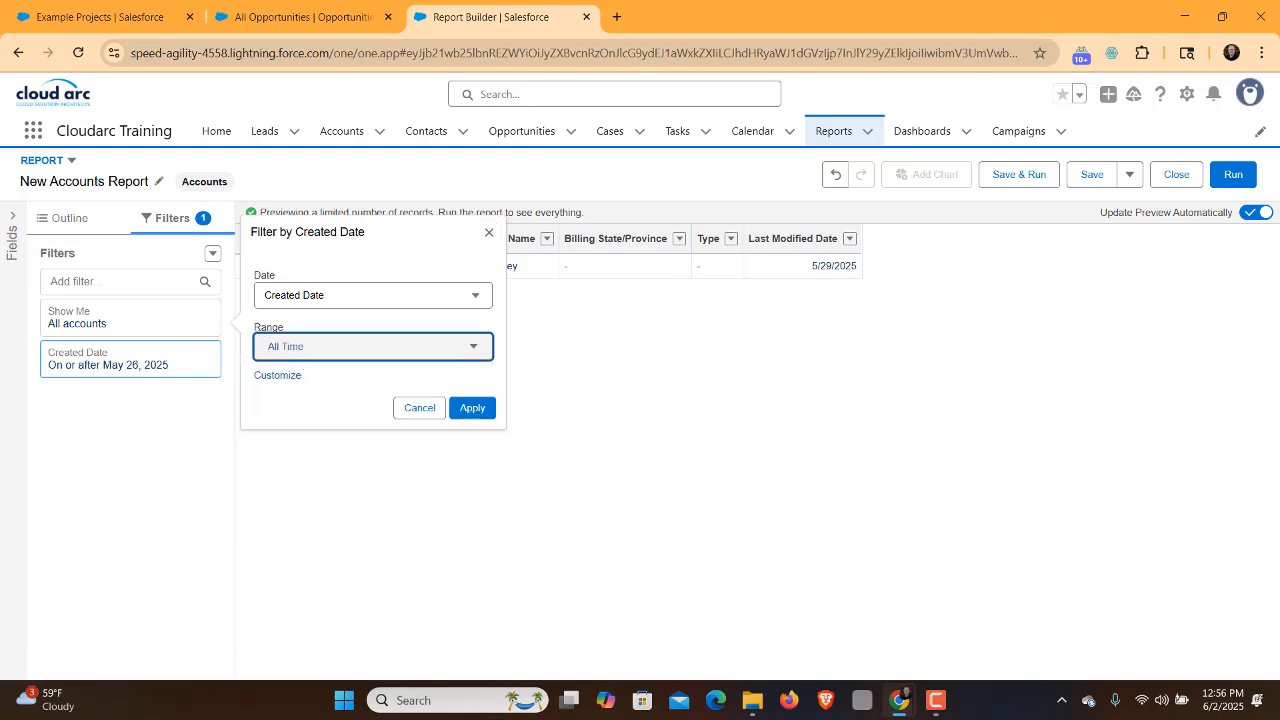
{"action": "left_click", "coordinate": [472, 407]}
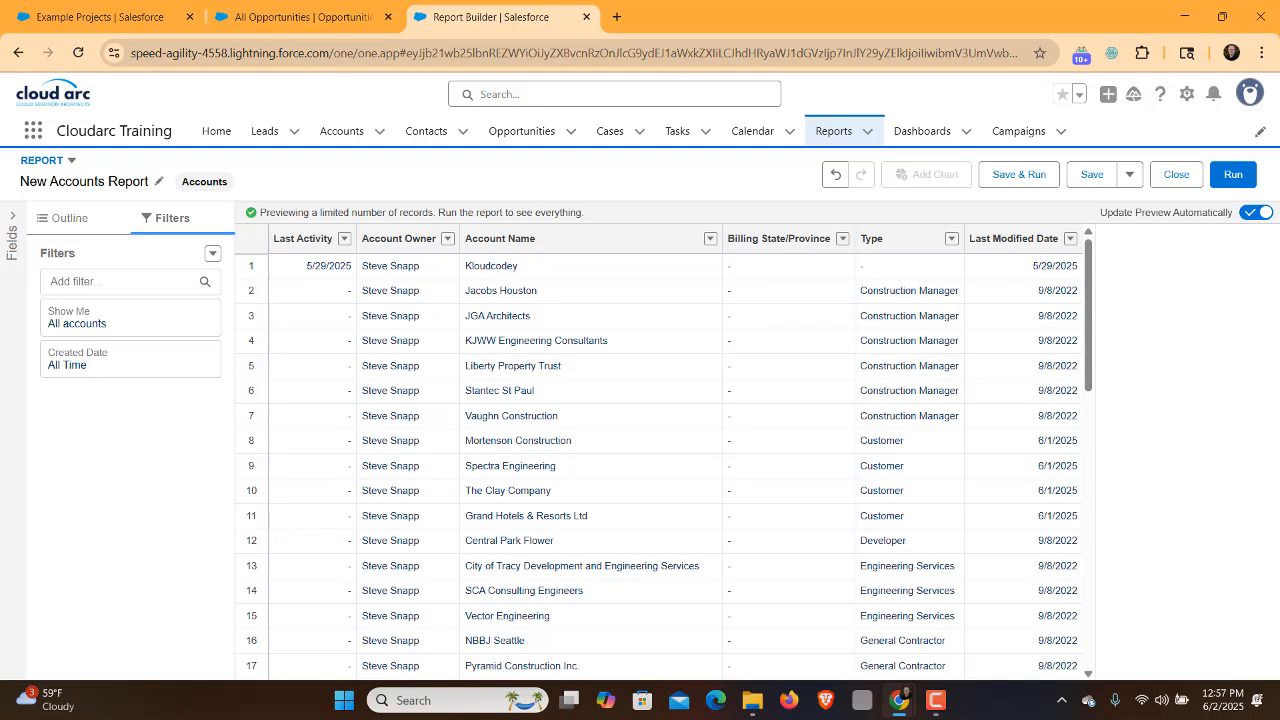
Set the Created Date filter's range to Current FY and apply it
{"action": "left_click", "coordinate": [130, 359]}
{"action": "left_click", "coordinate": [373, 384]}
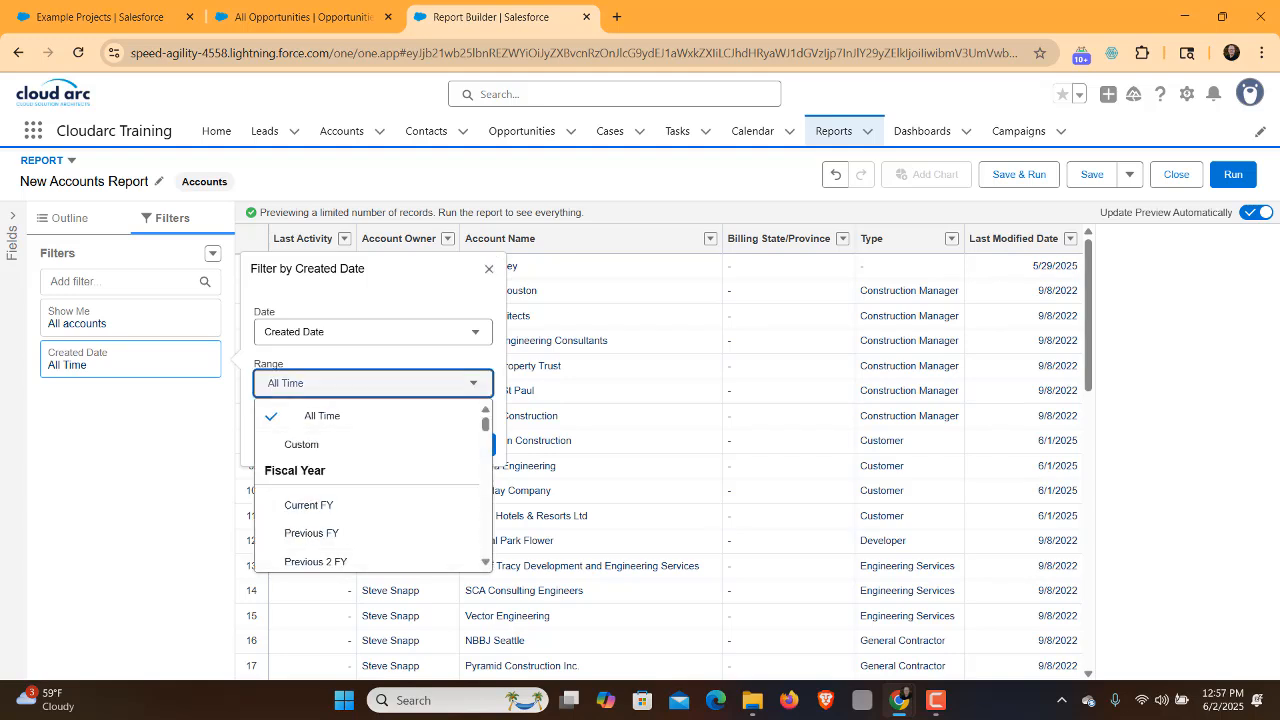
{"action": "left_click", "coordinate": [308, 505]}
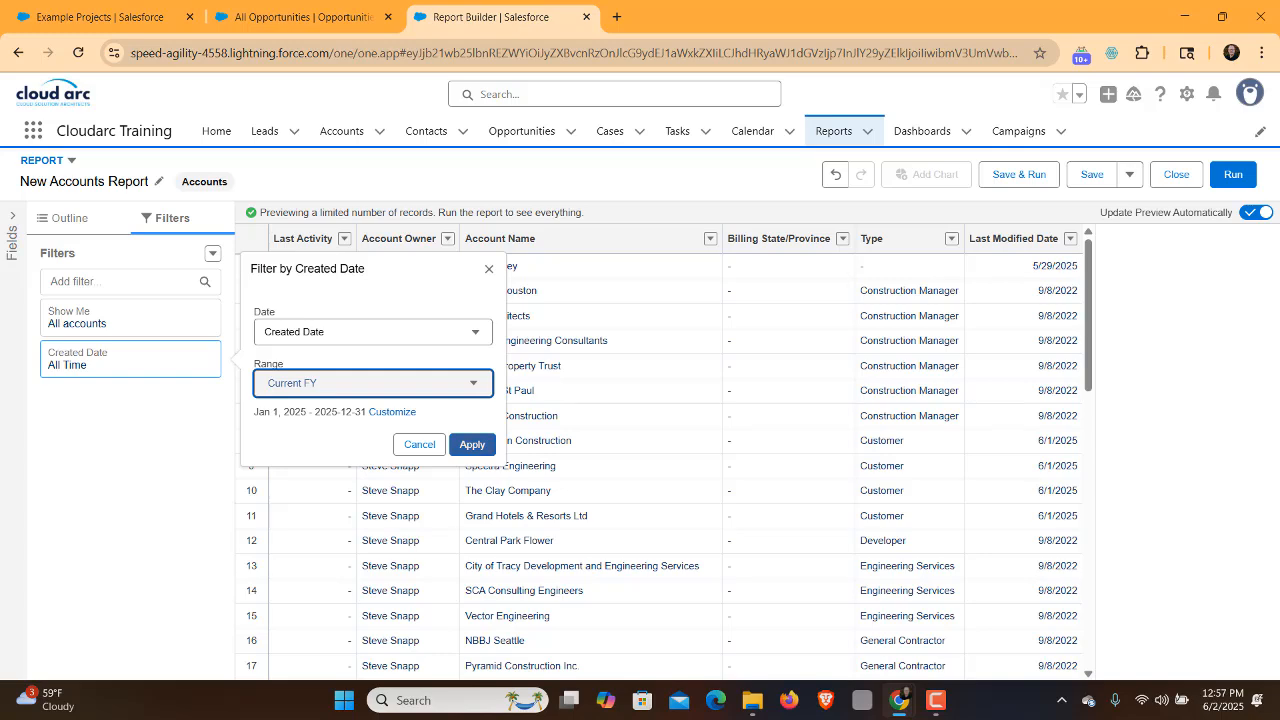
{"action": "left_click", "coordinate": [472, 444]}
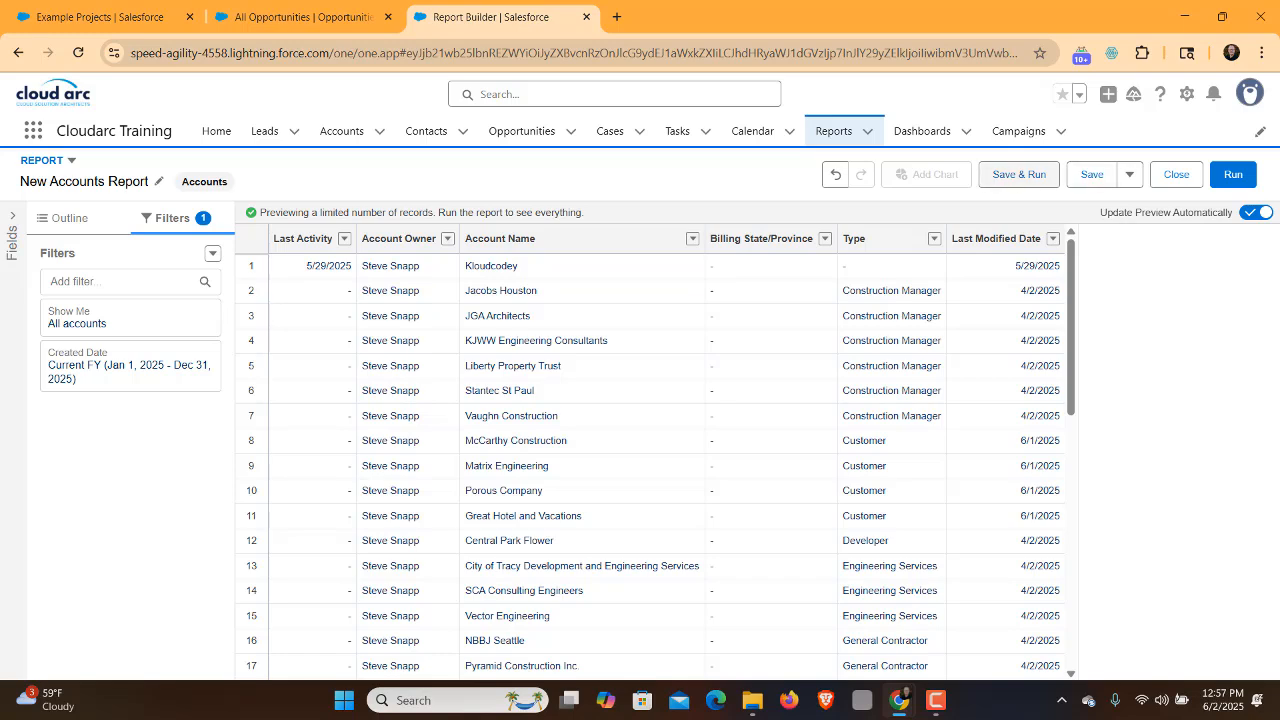
Run the report to view its full results, and reopen it for editing with its filters displayed
{"action": "left_click", "coordinate": [1233, 174]}
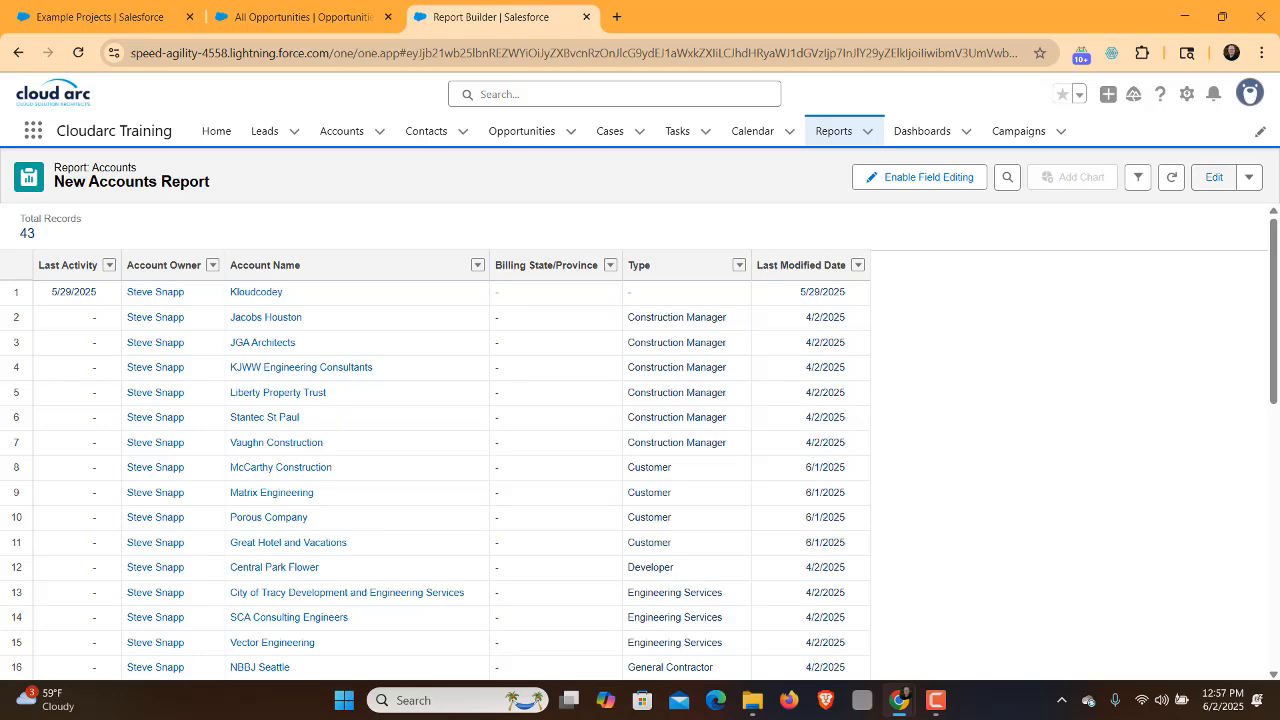
{"action": "left_click", "coordinate": [1214, 177]}
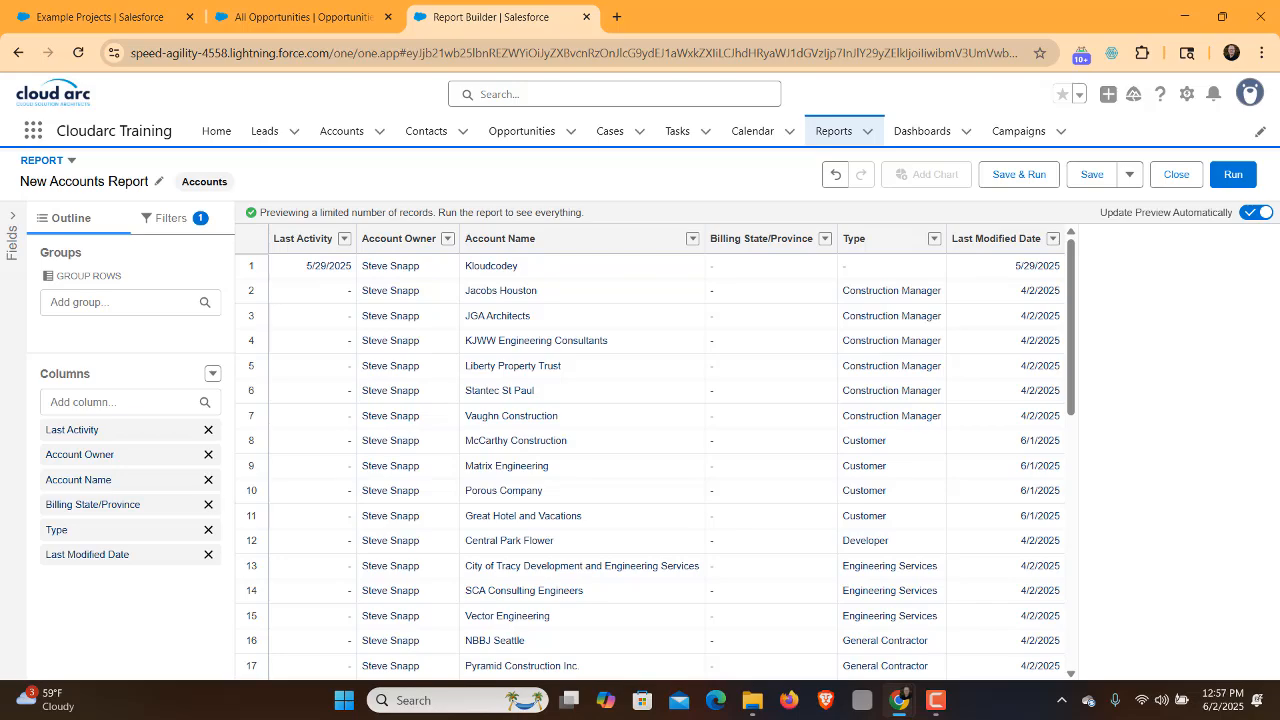
{"action": "scroll", "coordinate": [656, 470], "scroll_direction": "down", "scroll_amount": 7}
{"action": "scroll", "coordinate": [656, 470], "scroll_direction": "up", "scroll_amount": 6}
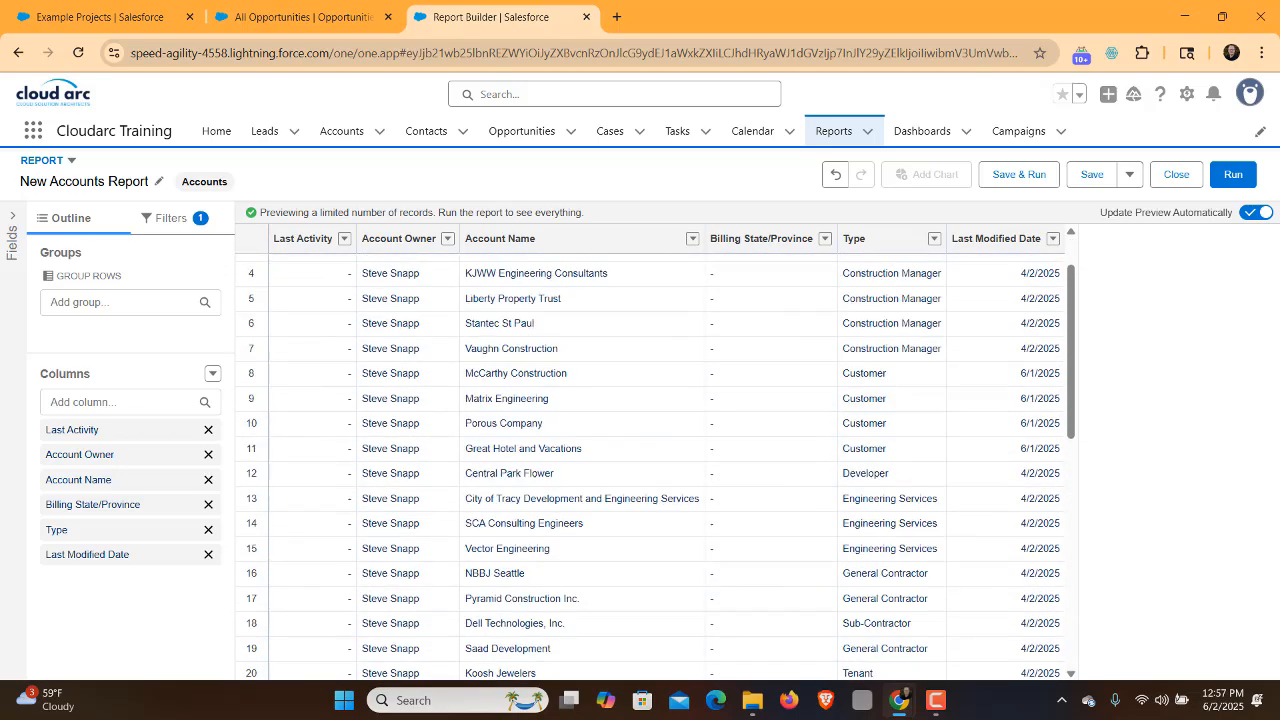
{"action": "scroll", "coordinate": [656, 464], "scroll_direction": "up", "scroll_amount": 1}
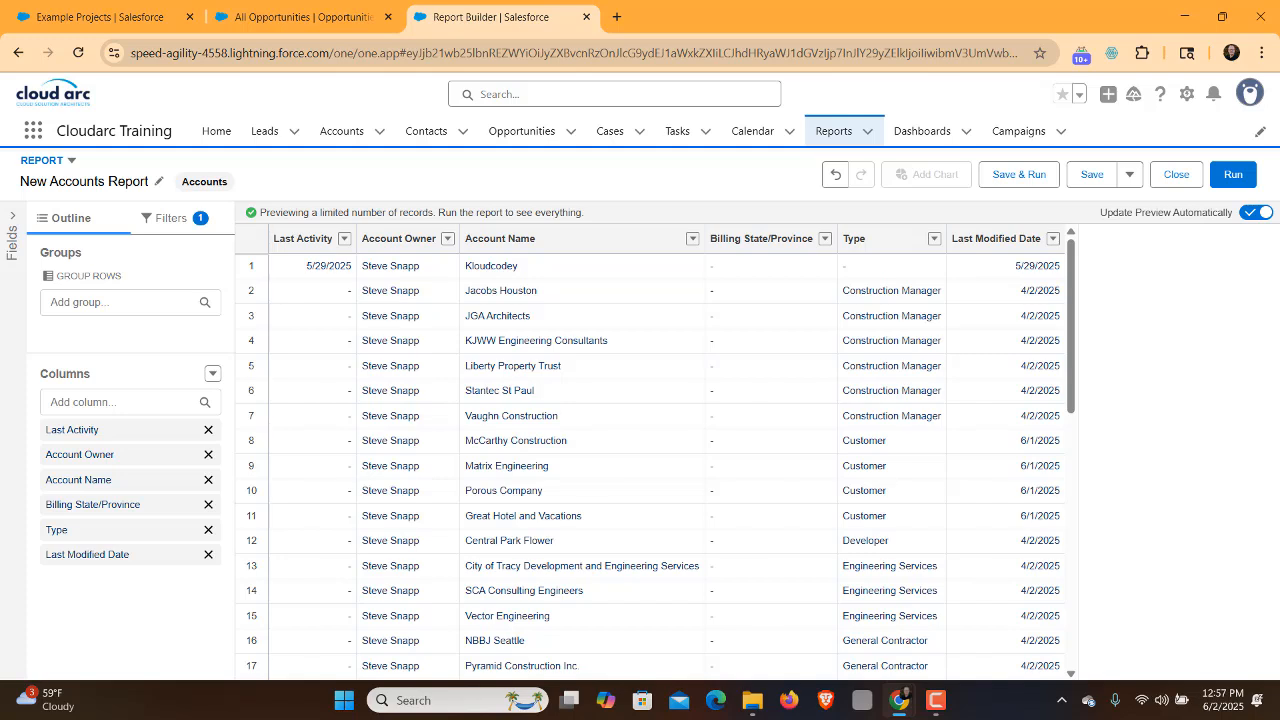
{"action": "left_click_drag", "start_coordinate": [260, 212], "coordinate": [440, 212]}
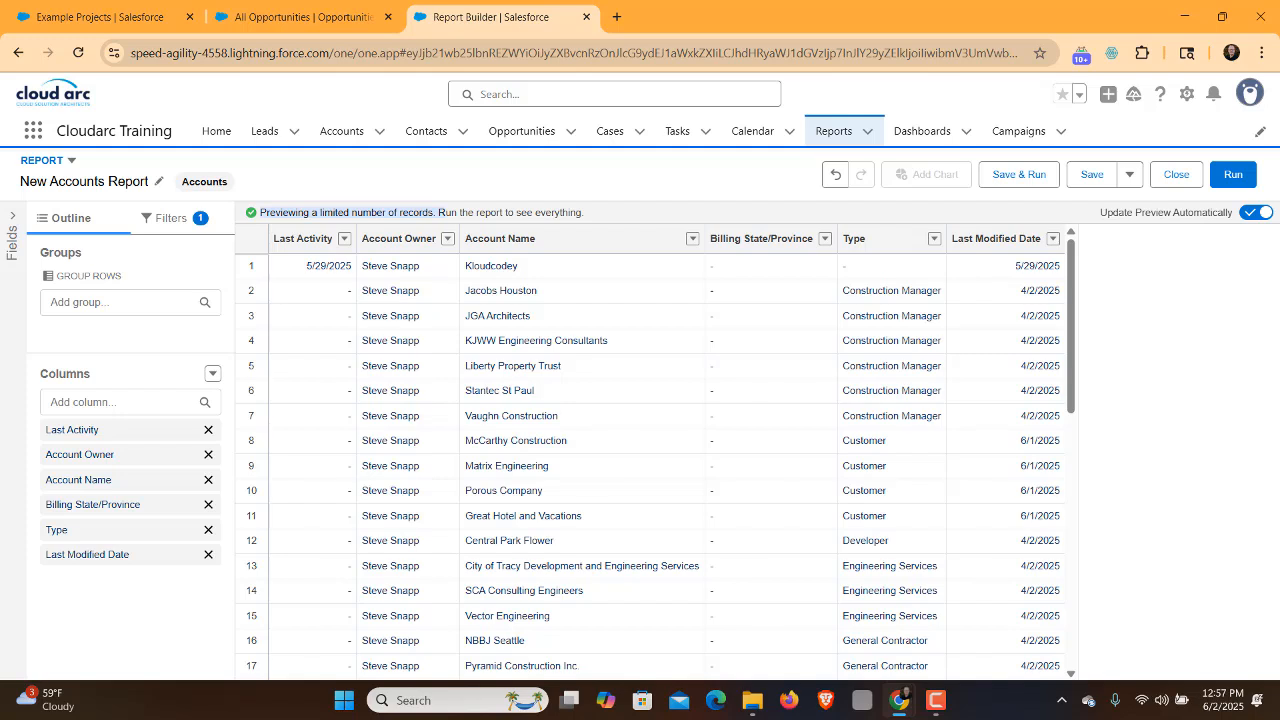
{"action": "left_click", "coordinate": [171, 218]}
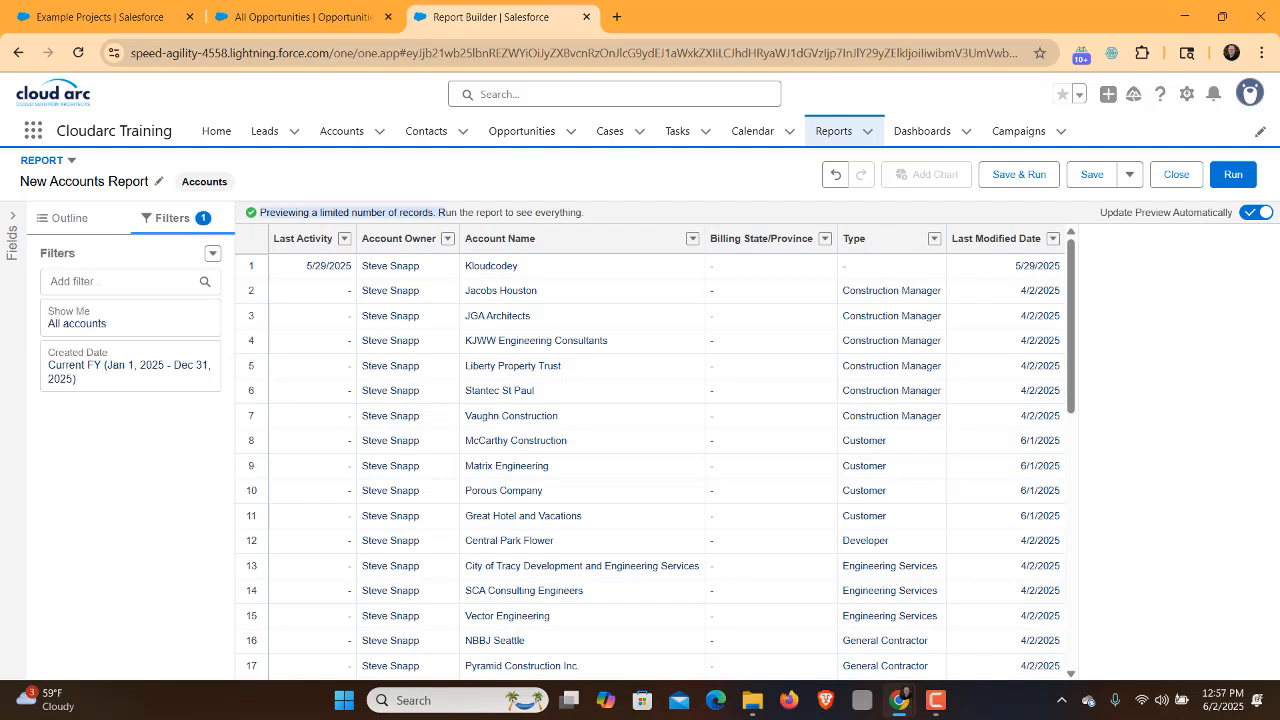
{"action": "left_click", "coordinate": [120, 282]}
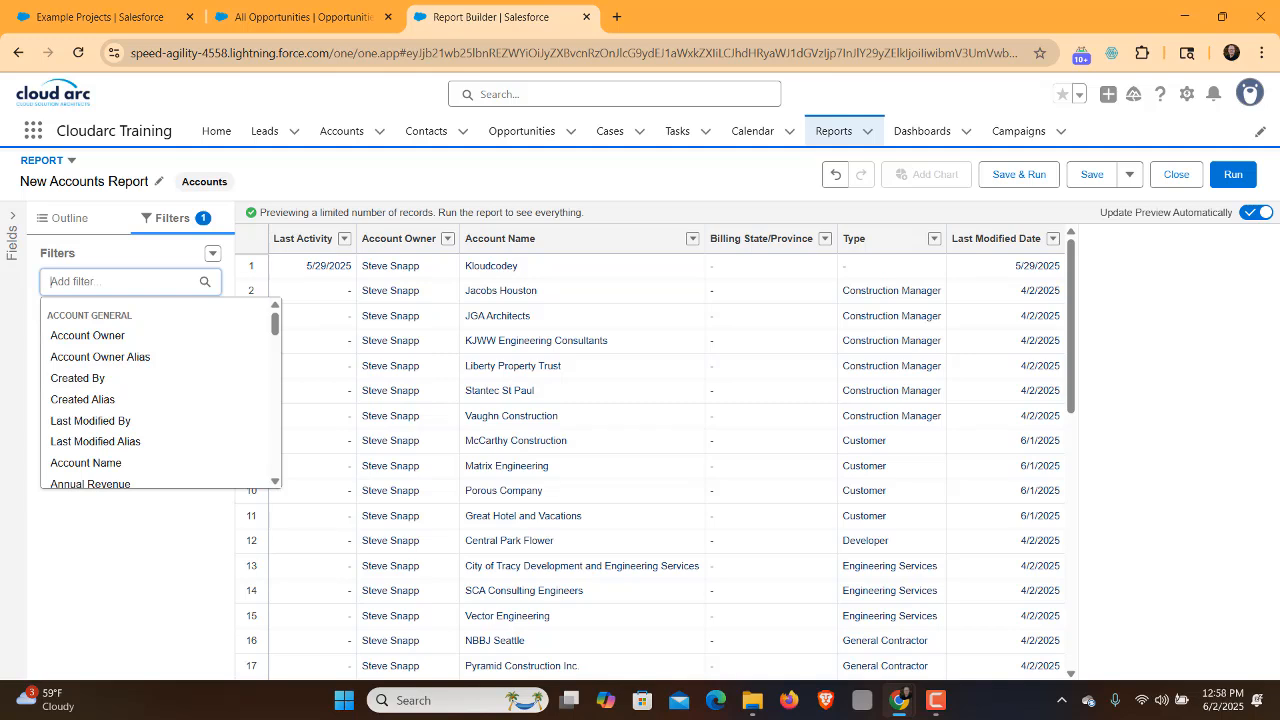
{"action": "left_click", "coordinate": [88, 335]}
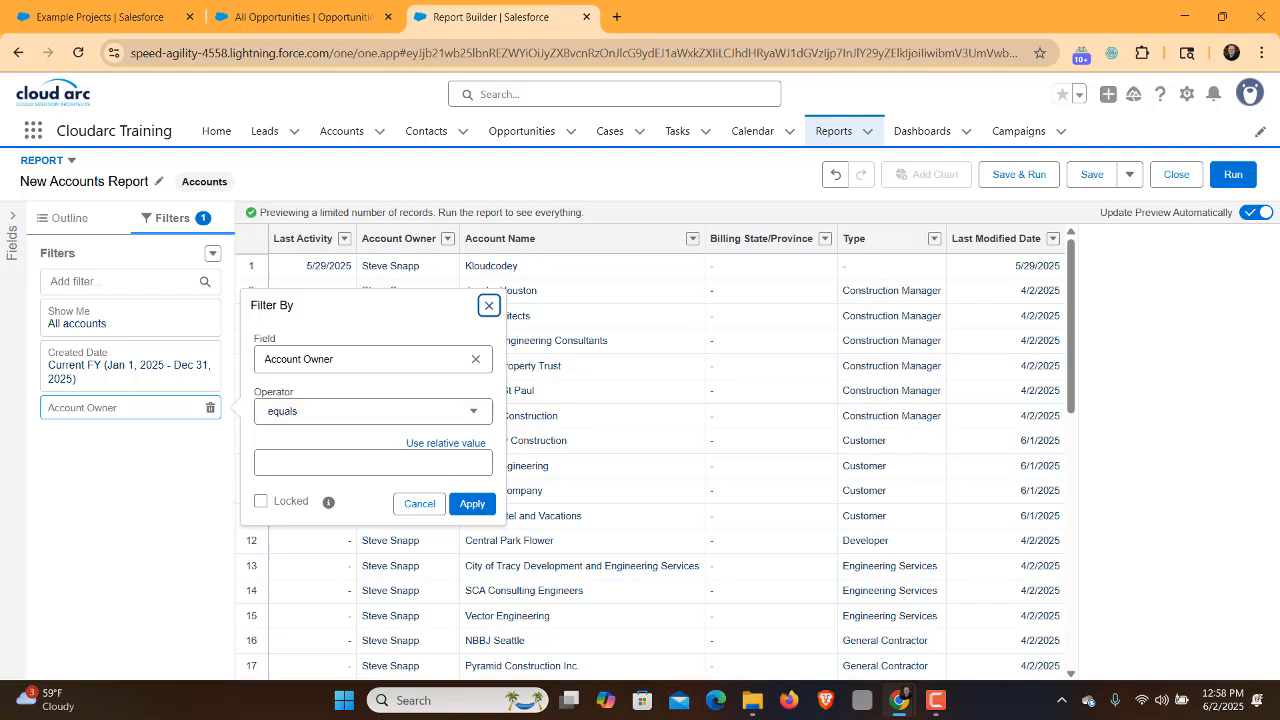
{"action": "left_click", "coordinate": [419, 503]}
Add an Account Name filter with the operator "starts with" and the value "a", and apply it
{"action": "left_click", "coordinate": [115, 282]}
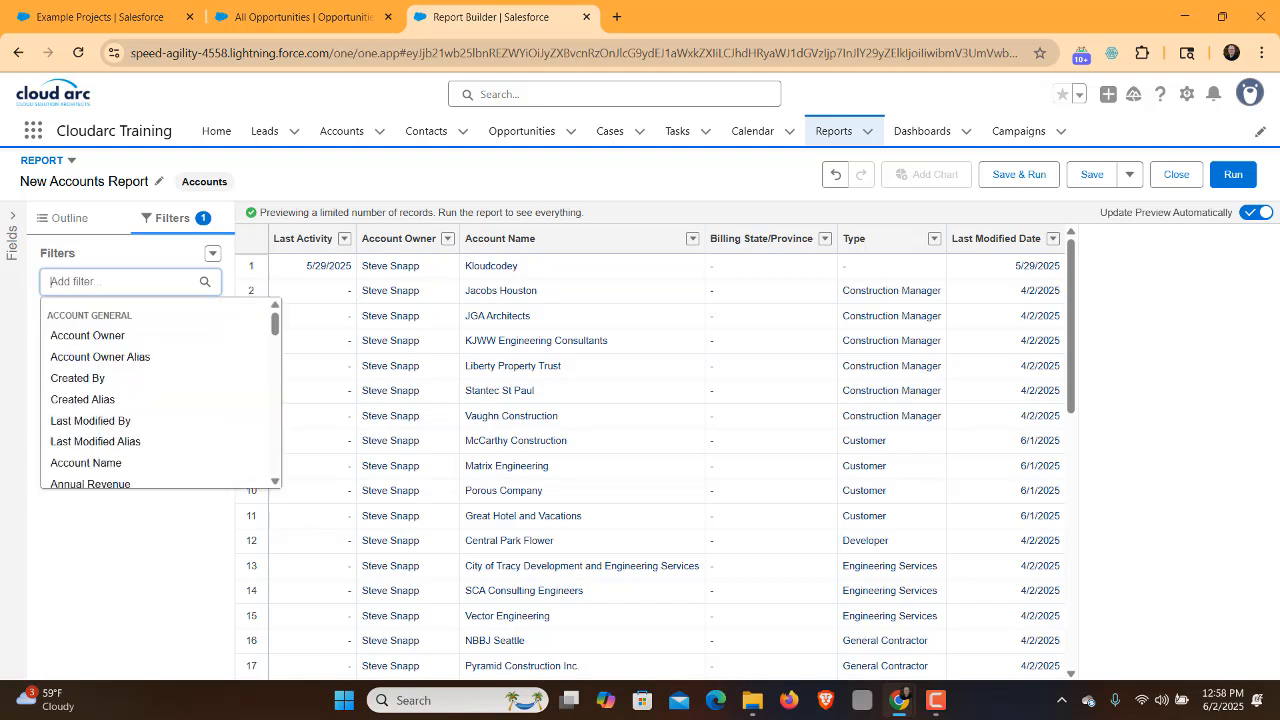
{"action": "scroll", "coordinate": [155, 395], "scroll_direction": "down", "scroll_amount": 1}
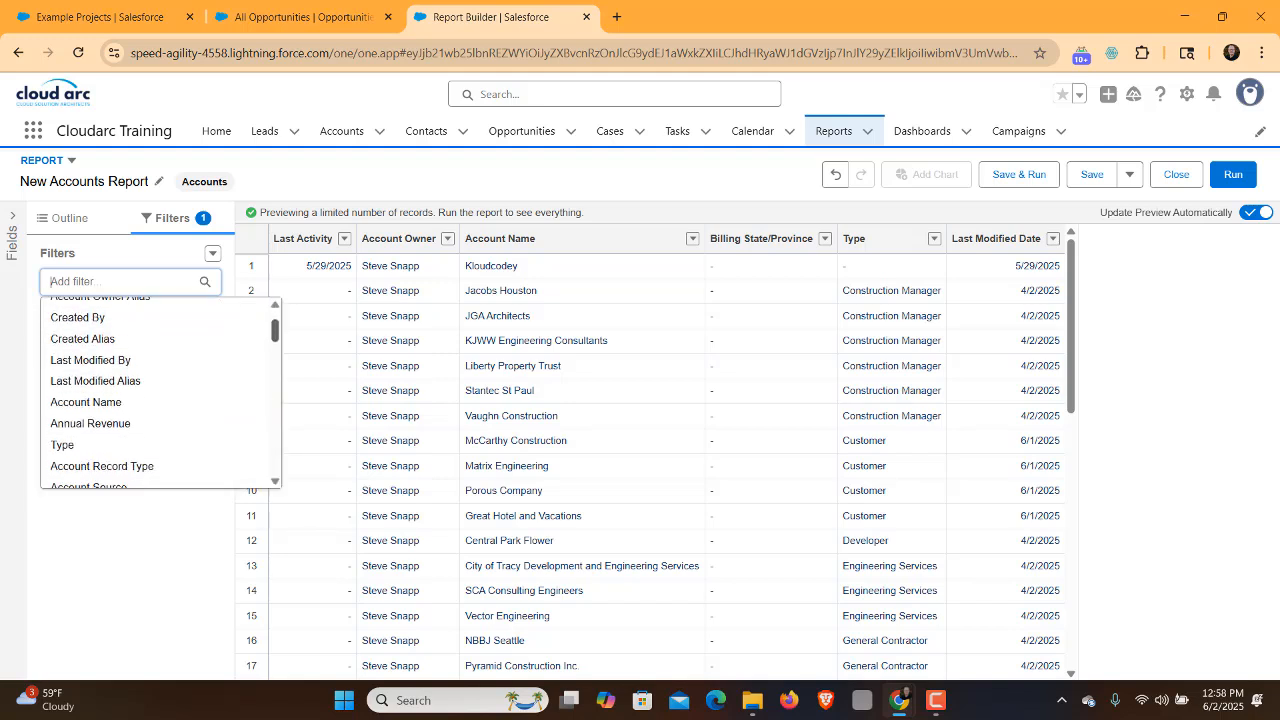
{"action": "left_click", "coordinate": [100, 402]}
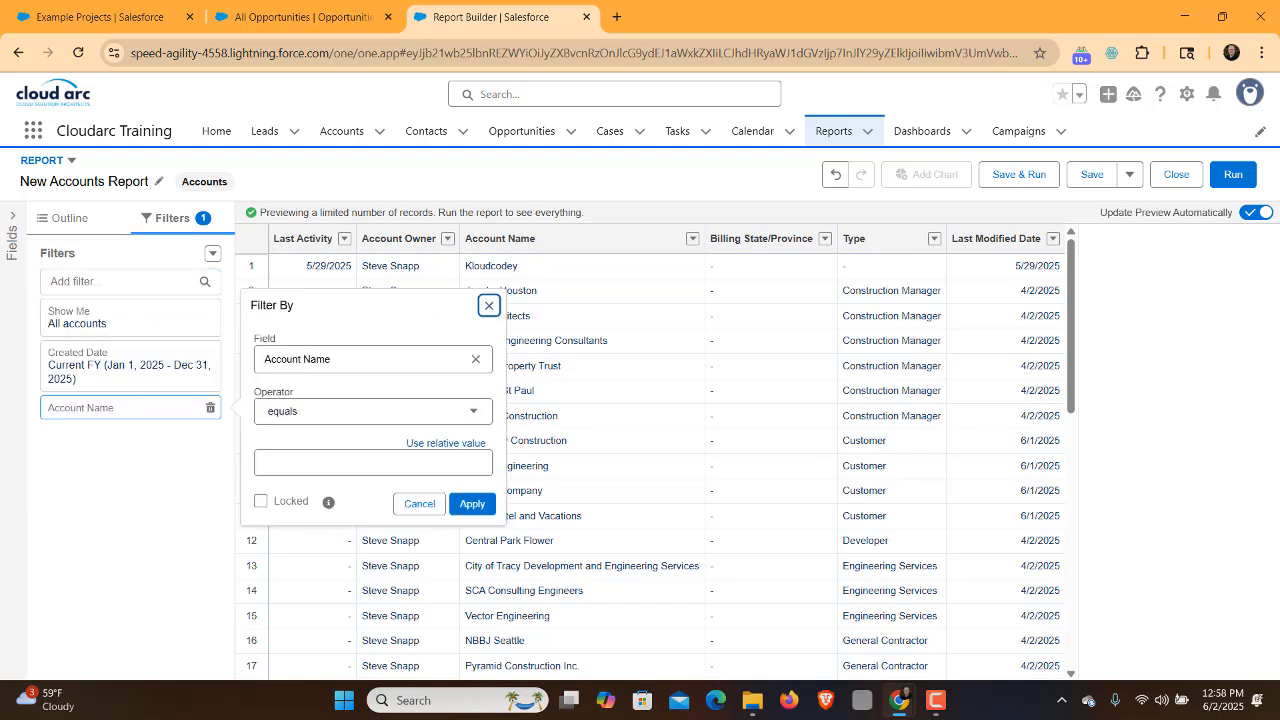
{"action": "left_click", "coordinate": [370, 411]}
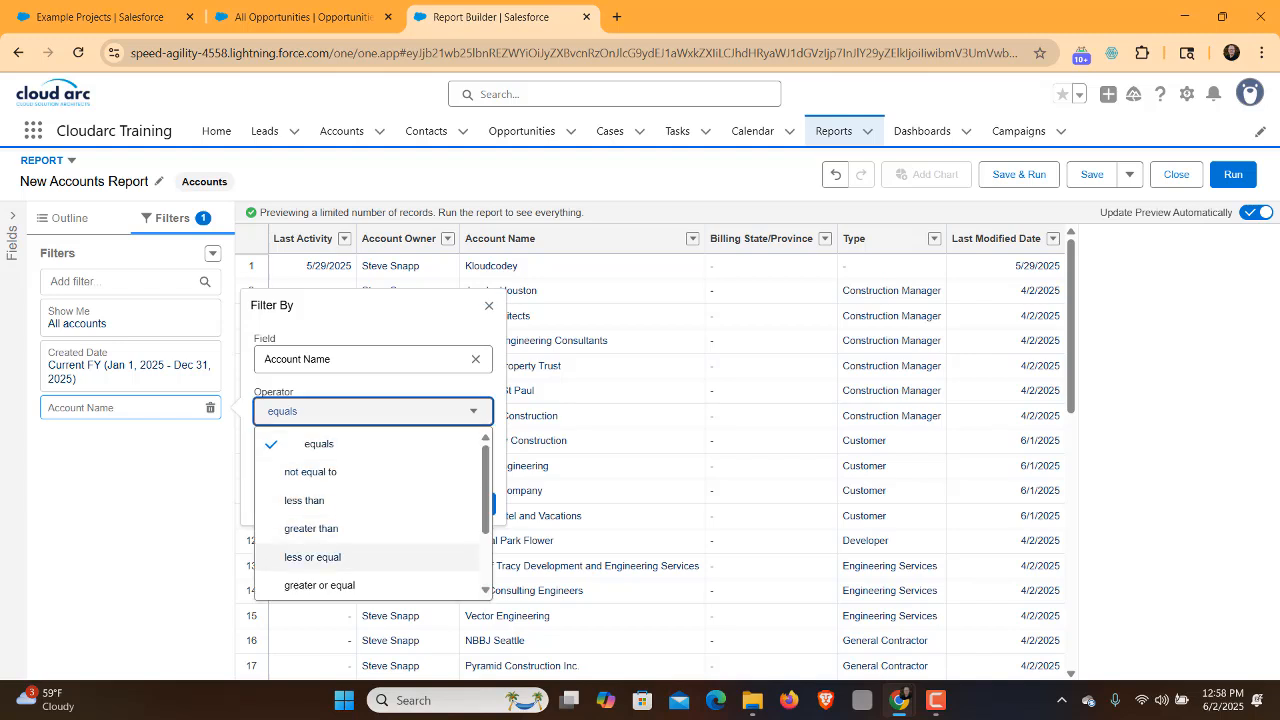
{"action": "scroll", "coordinate": [370, 515], "scroll_direction": "down", "scroll_amount": 1}
{"action": "left_click", "coordinate": [310, 585]}
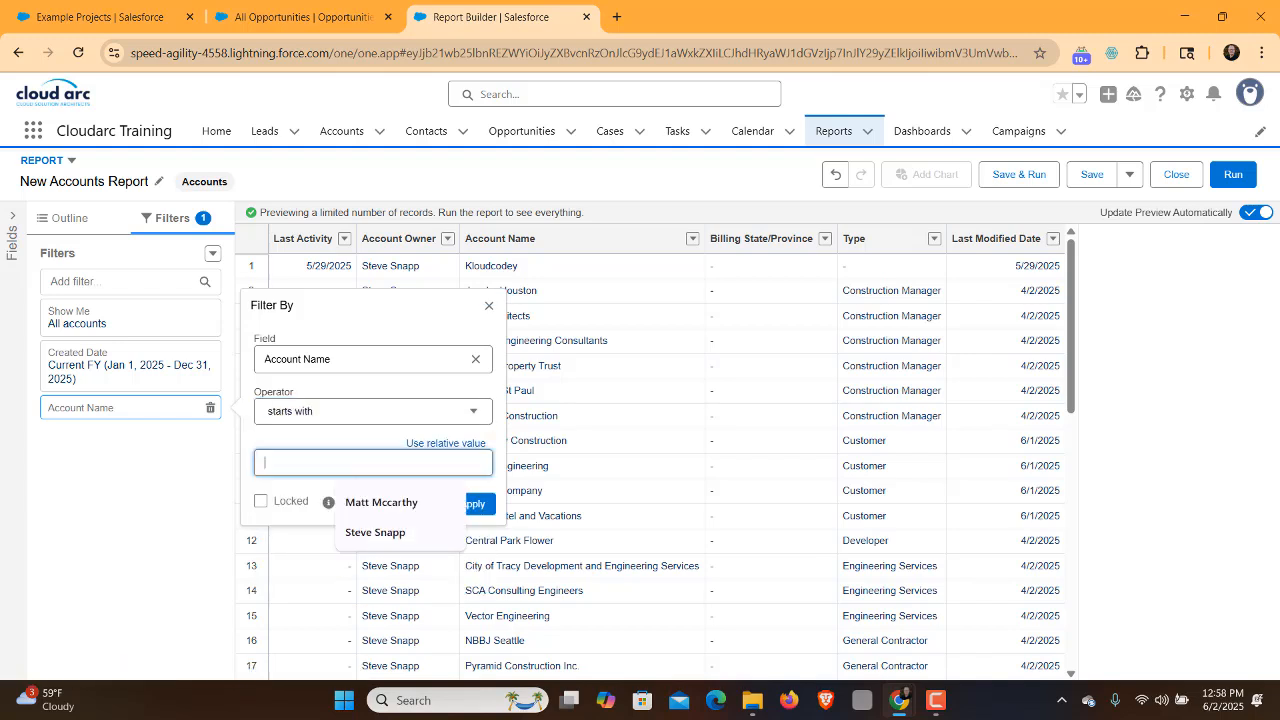
{"action": "type", "text": "a"}
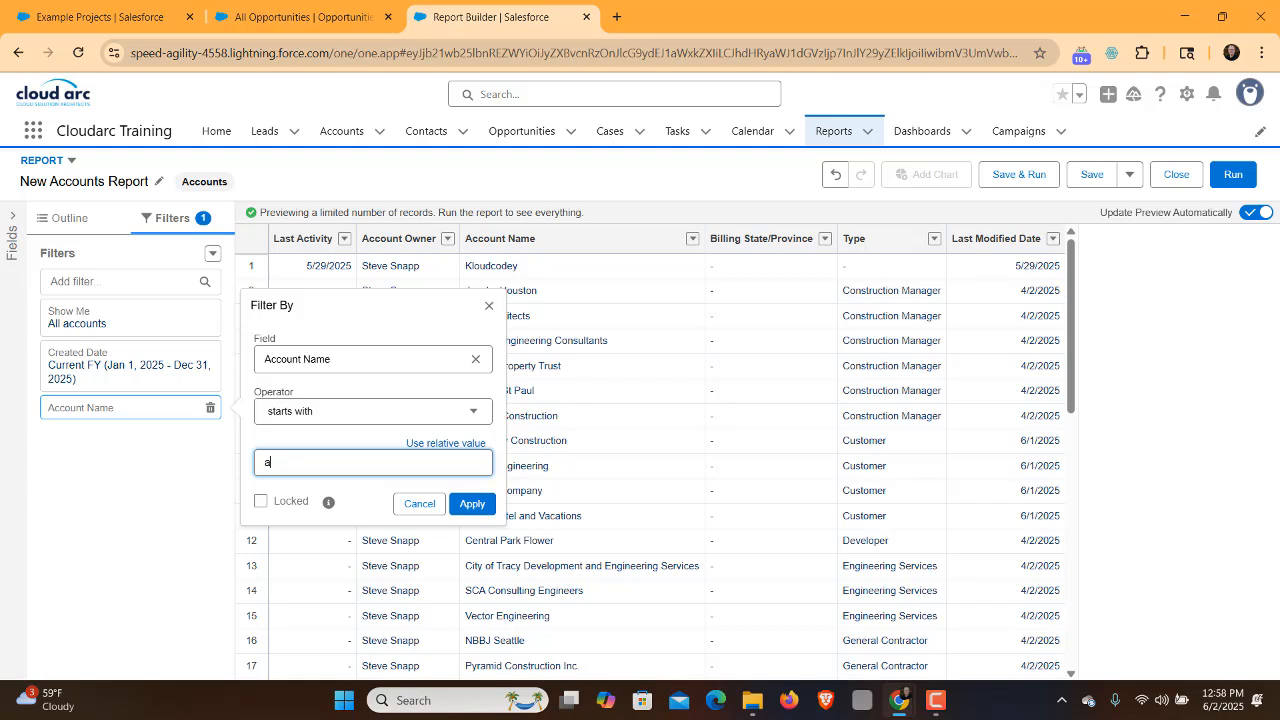
{"action": "key", "text": "Return"}
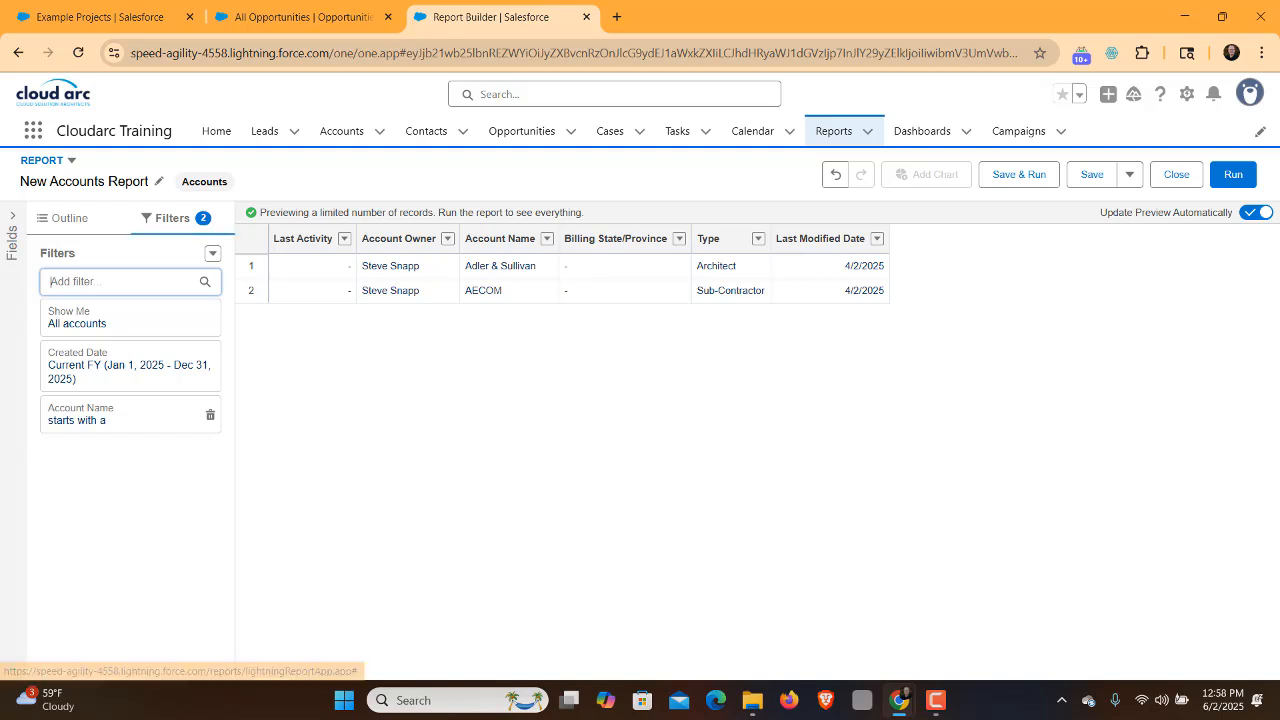
{"action": "left_click", "coordinate": [122, 282]}
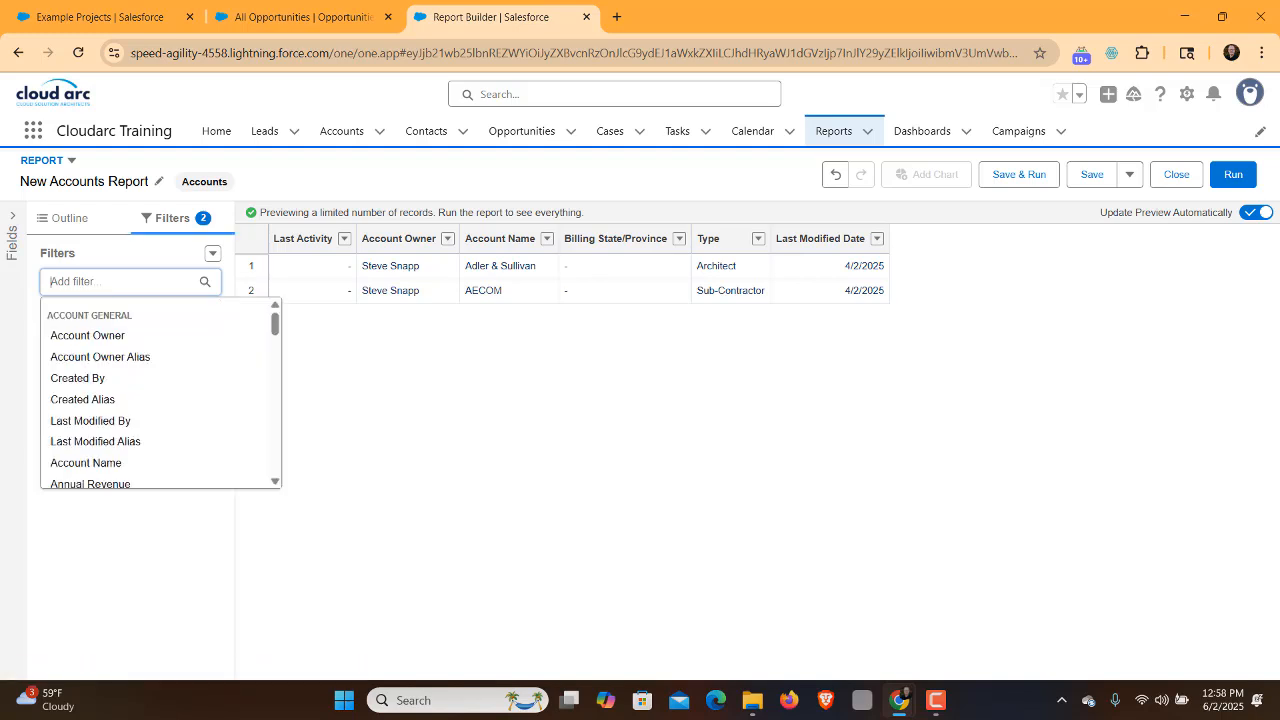
{"action": "scroll", "coordinate": [160, 392], "scroll_direction": "down", "scroll_amount": 10}
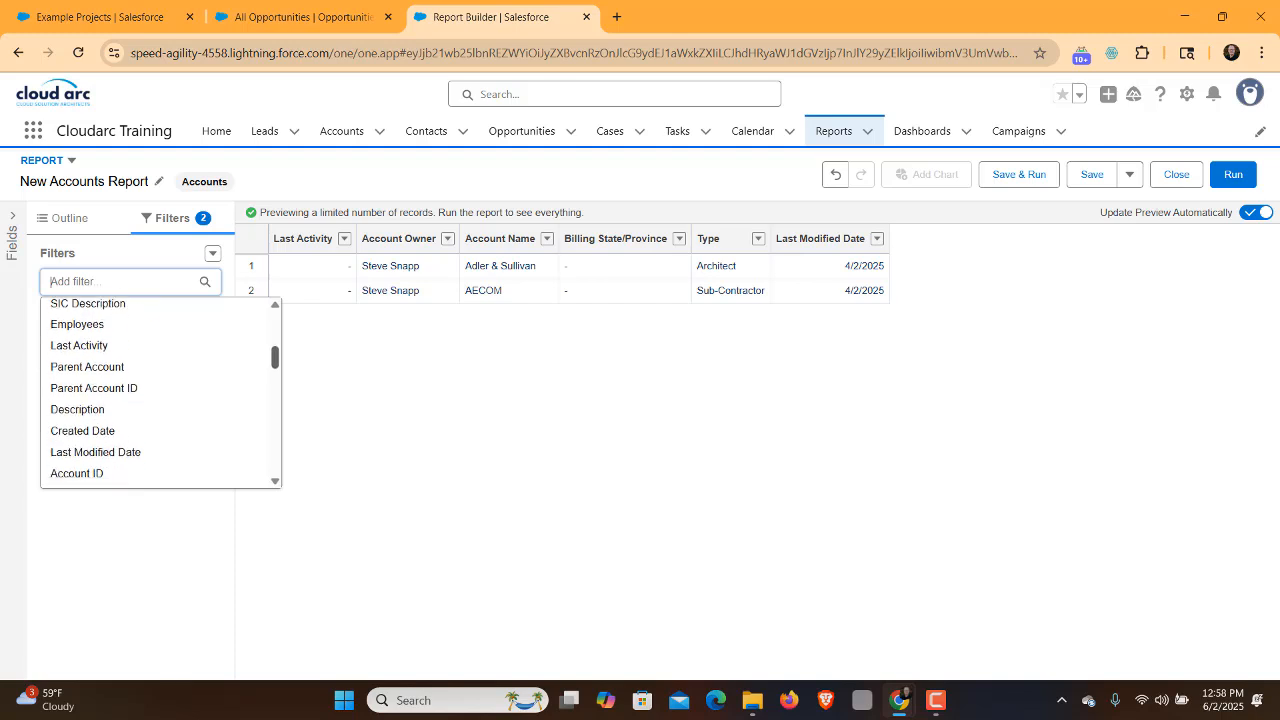
{"action": "scroll", "coordinate": [160, 392], "scroll_direction": "up", "scroll_amount": 10}
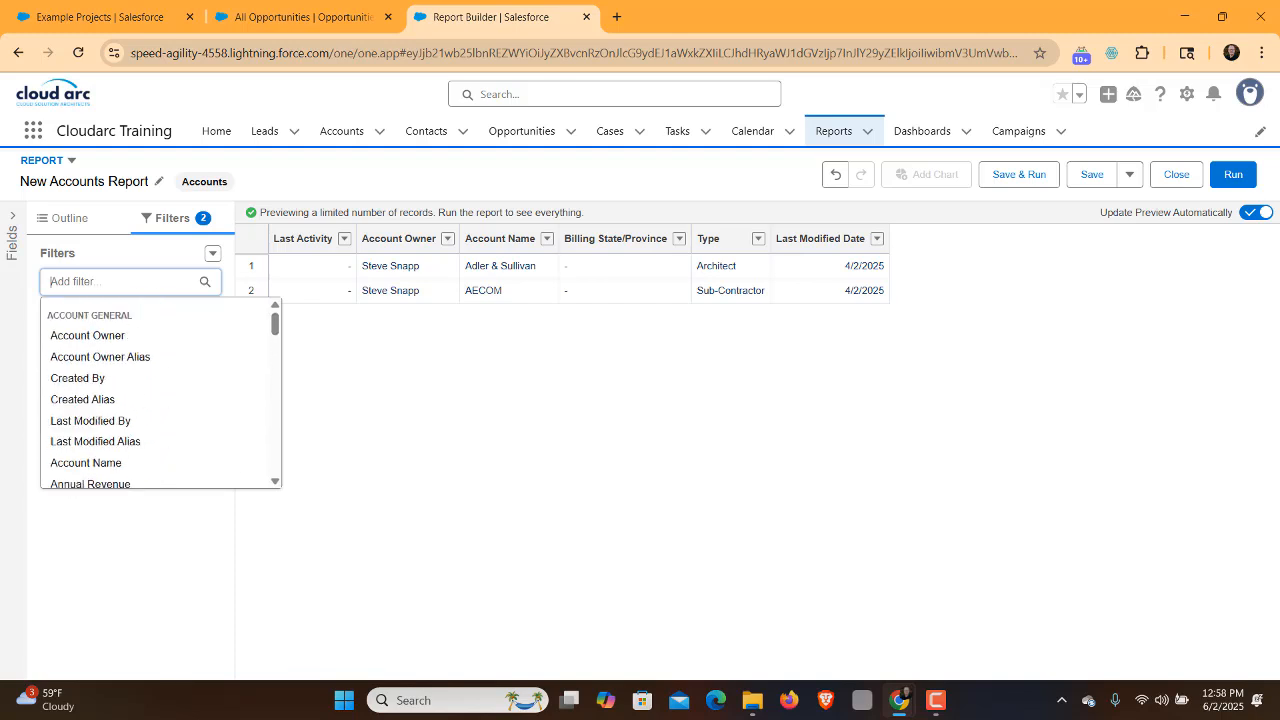
{"action": "key", "text": "Escape"}
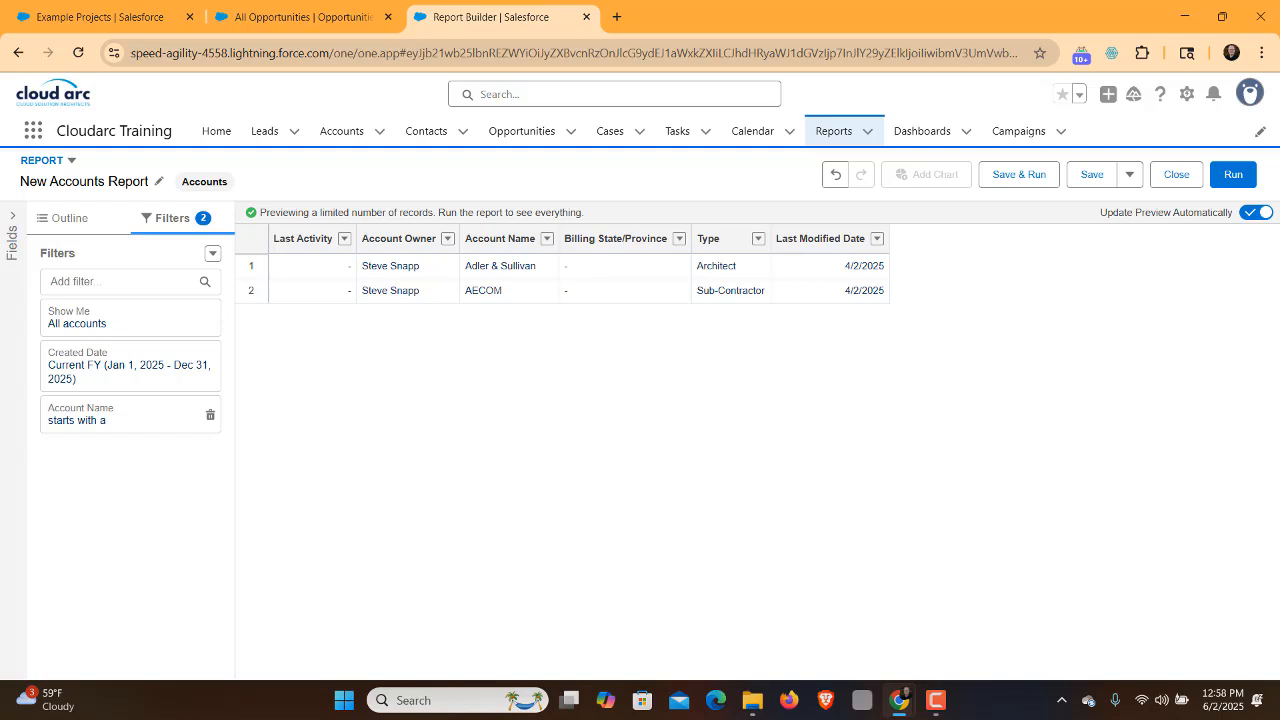
Remove the Last Activity and Last Modified Date columns from the report outline
{"action": "left_click", "coordinate": [70, 218]}
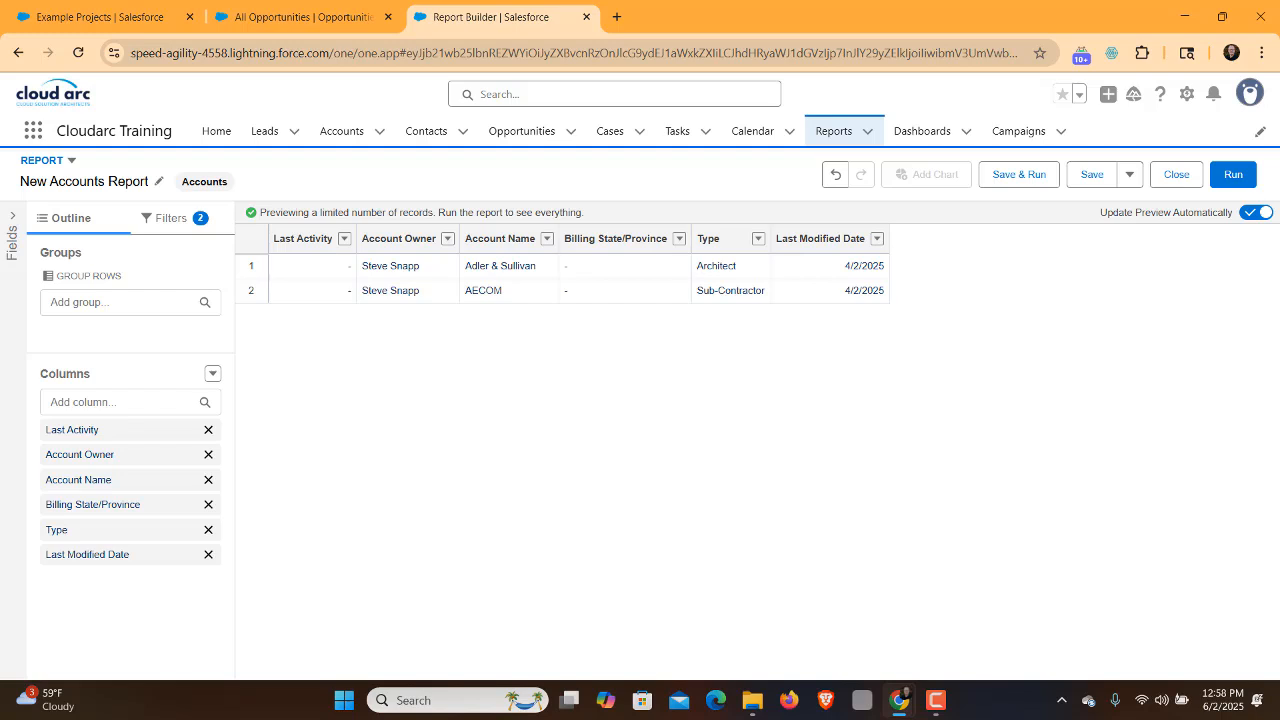
{"action": "left_click_drag", "start_coordinate": [56, 276], "coordinate": [70, 276]}
{"action": "left_click_drag", "start_coordinate": [91, 374], "coordinate": [49, 374]}
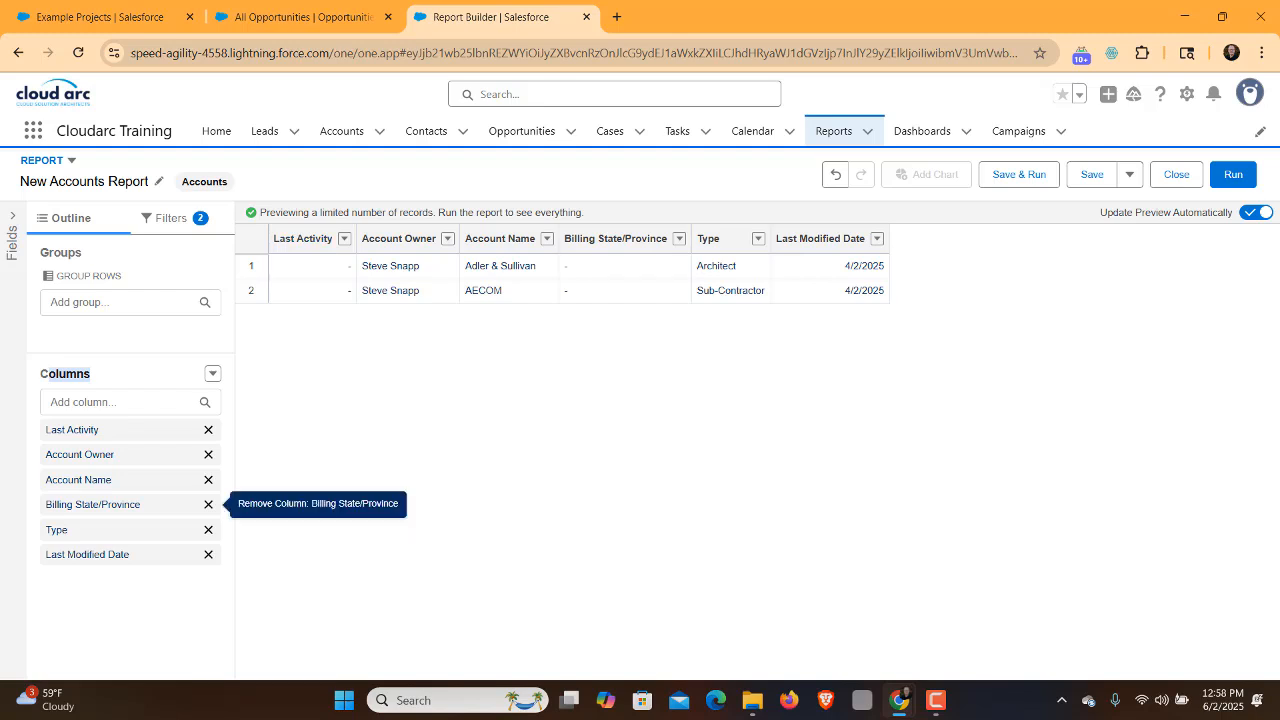
{"action": "left_click", "coordinate": [208, 429]}
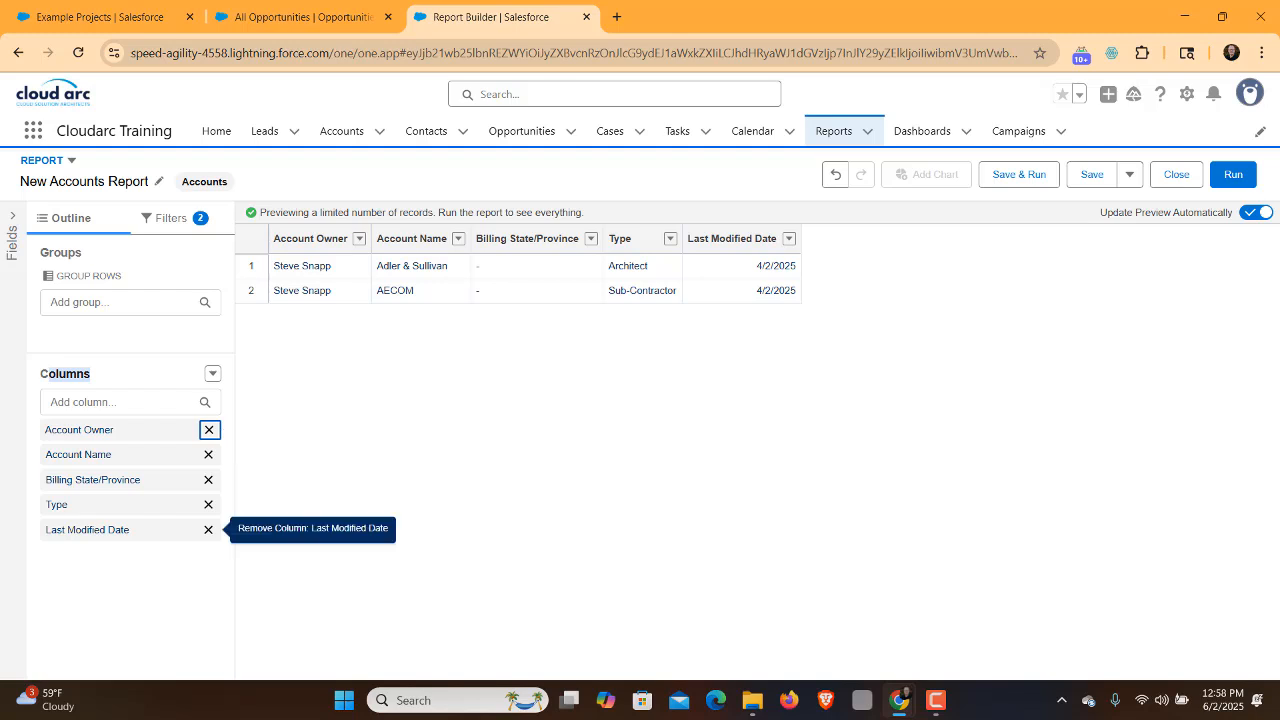
{"action": "left_click", "coordinate": [208, 529]}
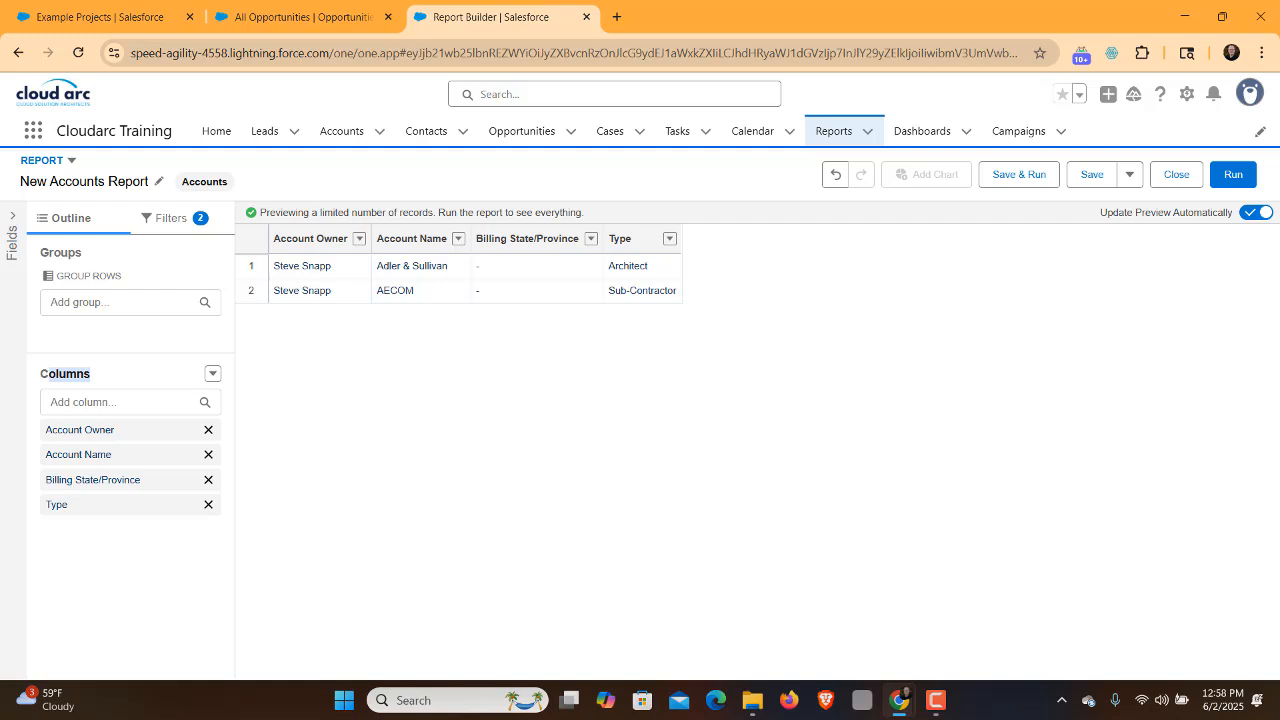
Add the Phone, Website and Billing City fields as report columns
{"action": "left_click", "coordinate": [88, 402]}
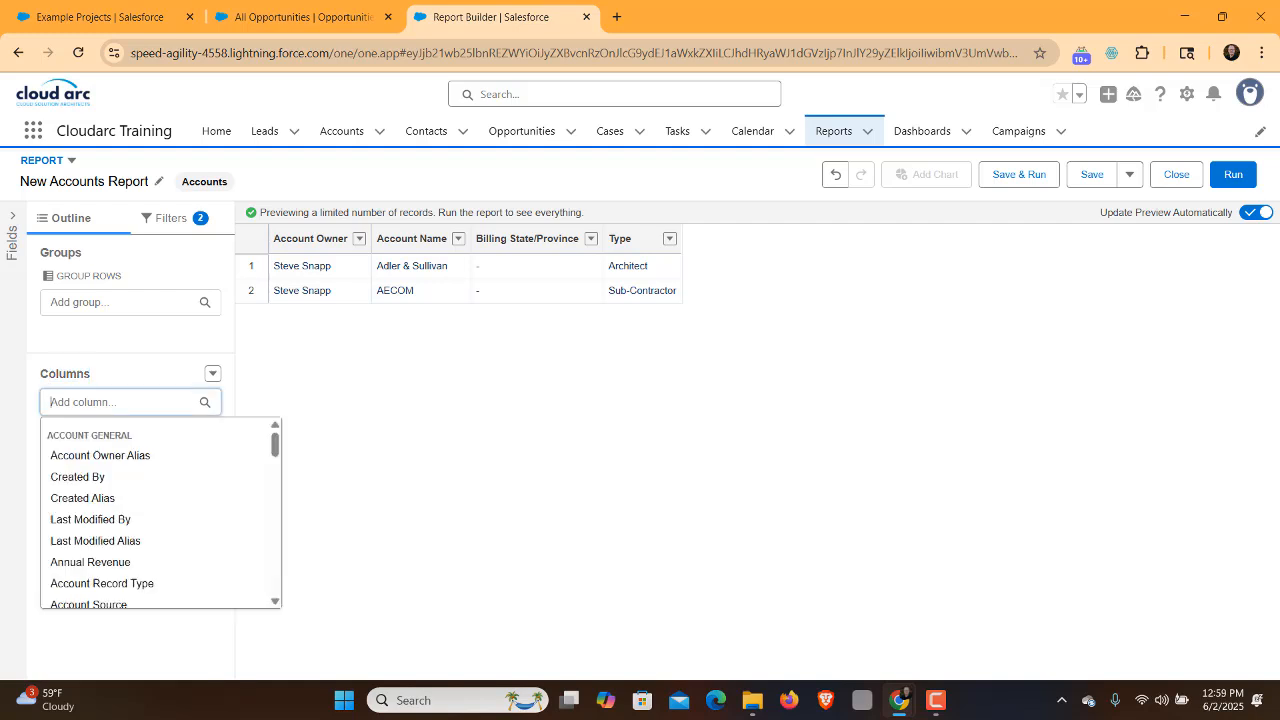
{"action": "type", "text": "phone"}
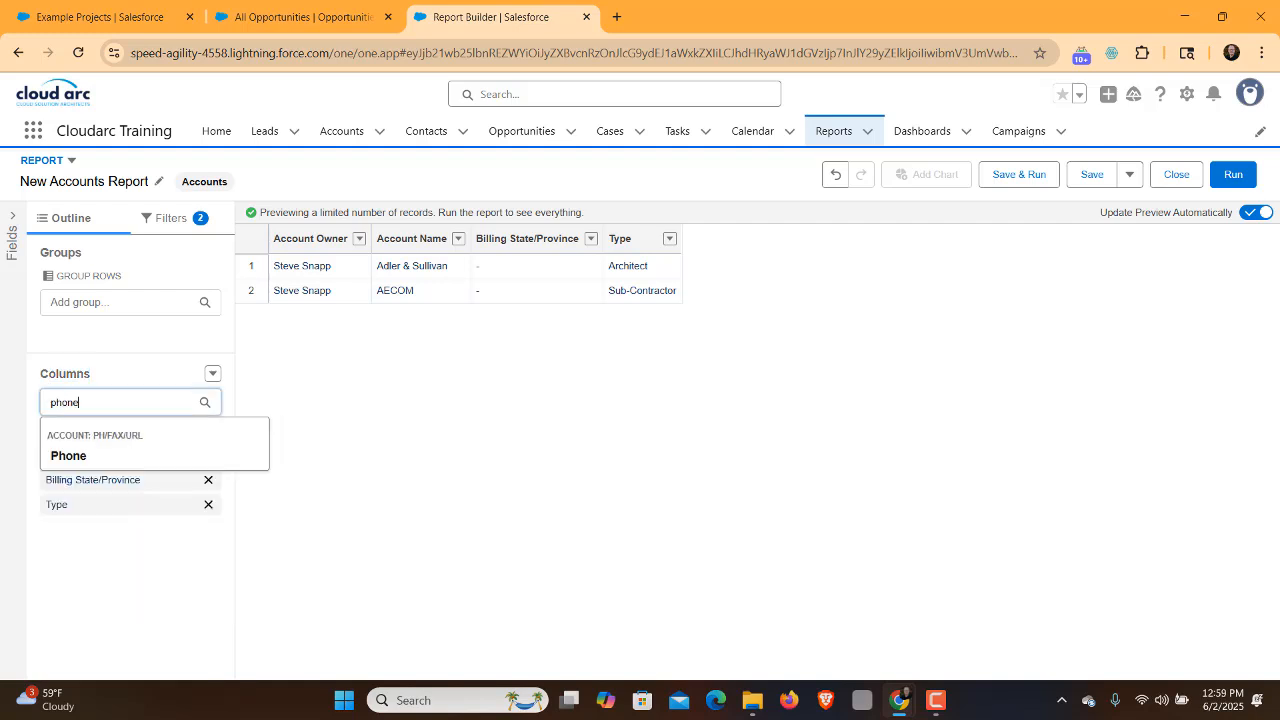
{"action": "key", "text": "Down"}
{"action": "key", "text": "Return"}
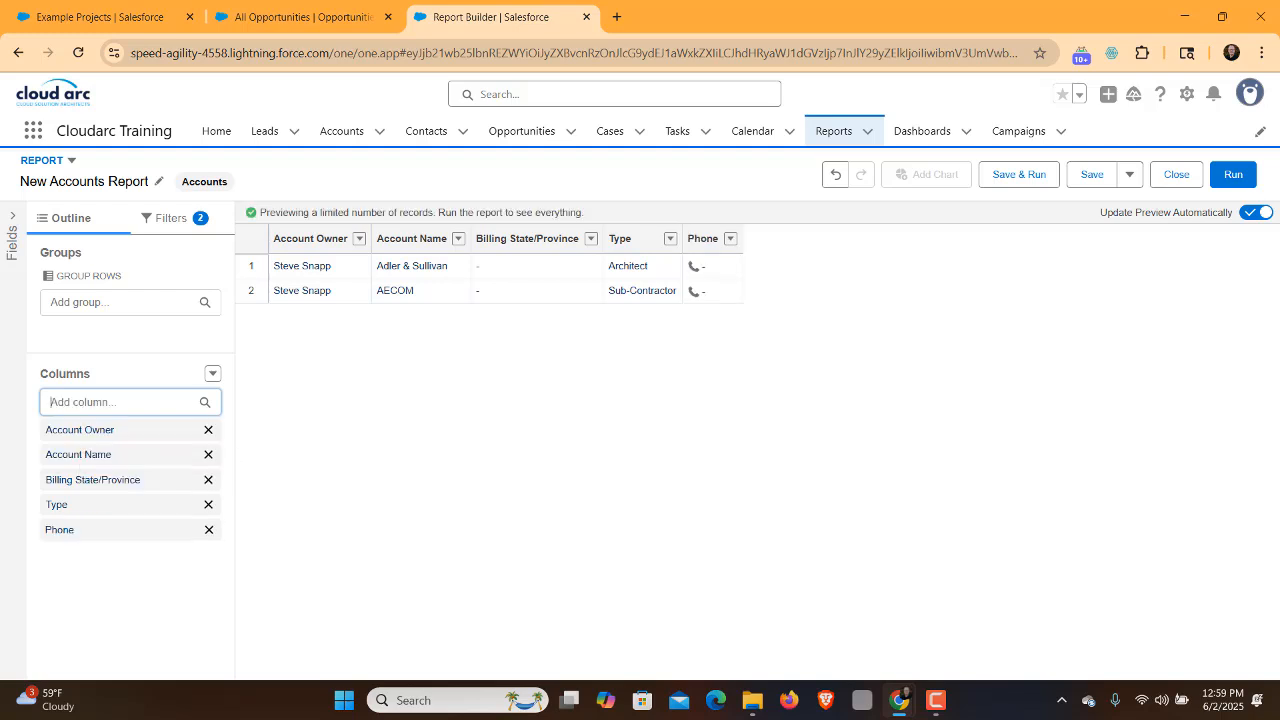
{"action": "type", "text": "web"}
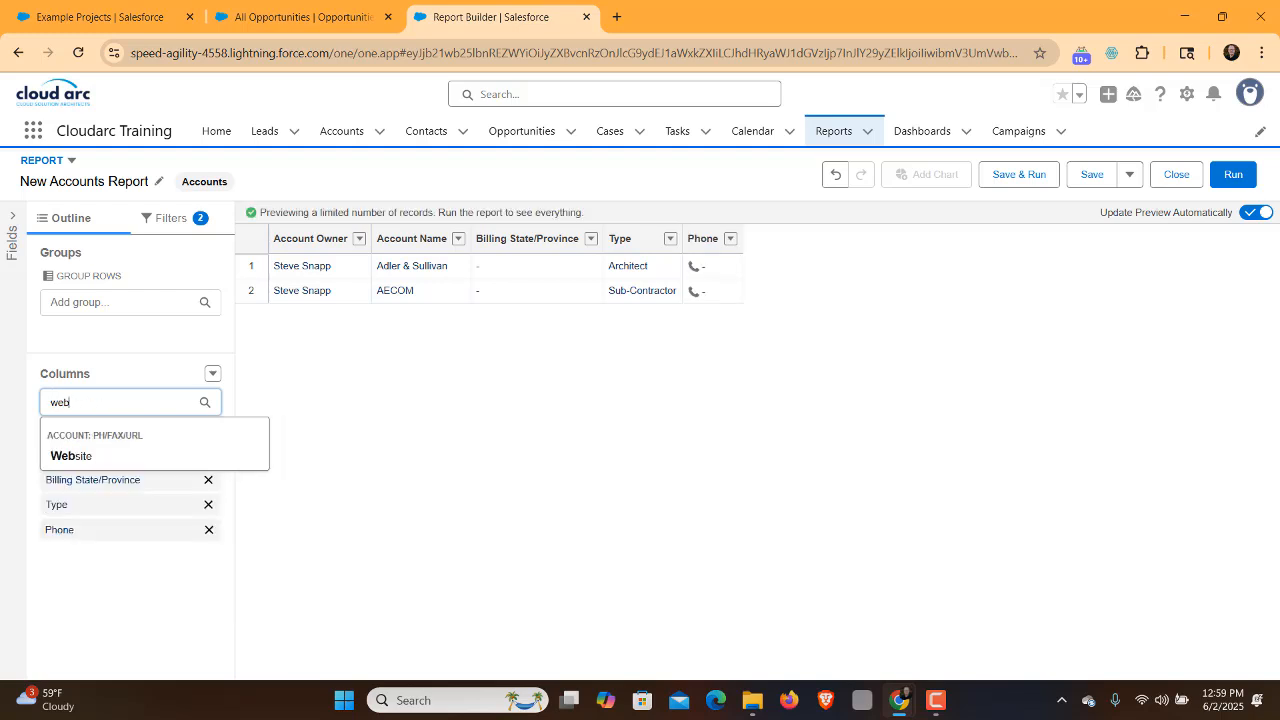
{"action": "key", "text": "Down"}
{"action": "key", "text": "Return"}
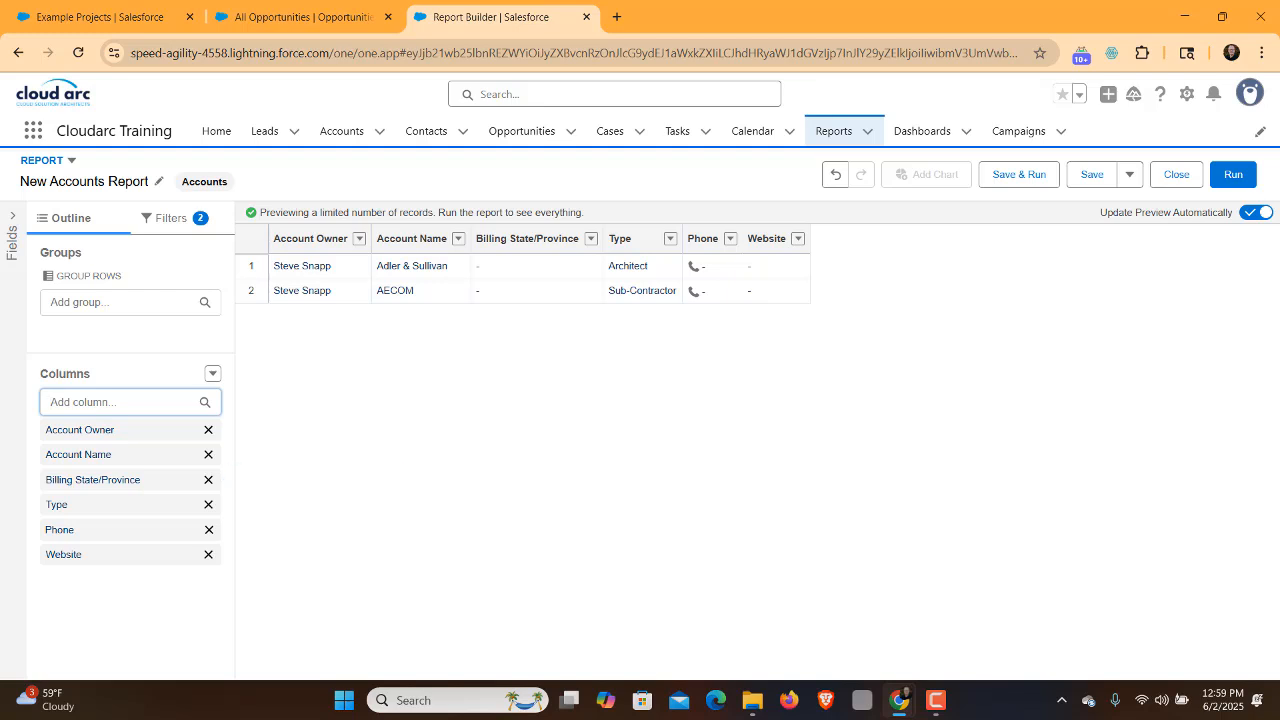
{"action": "type", "text": "city"}
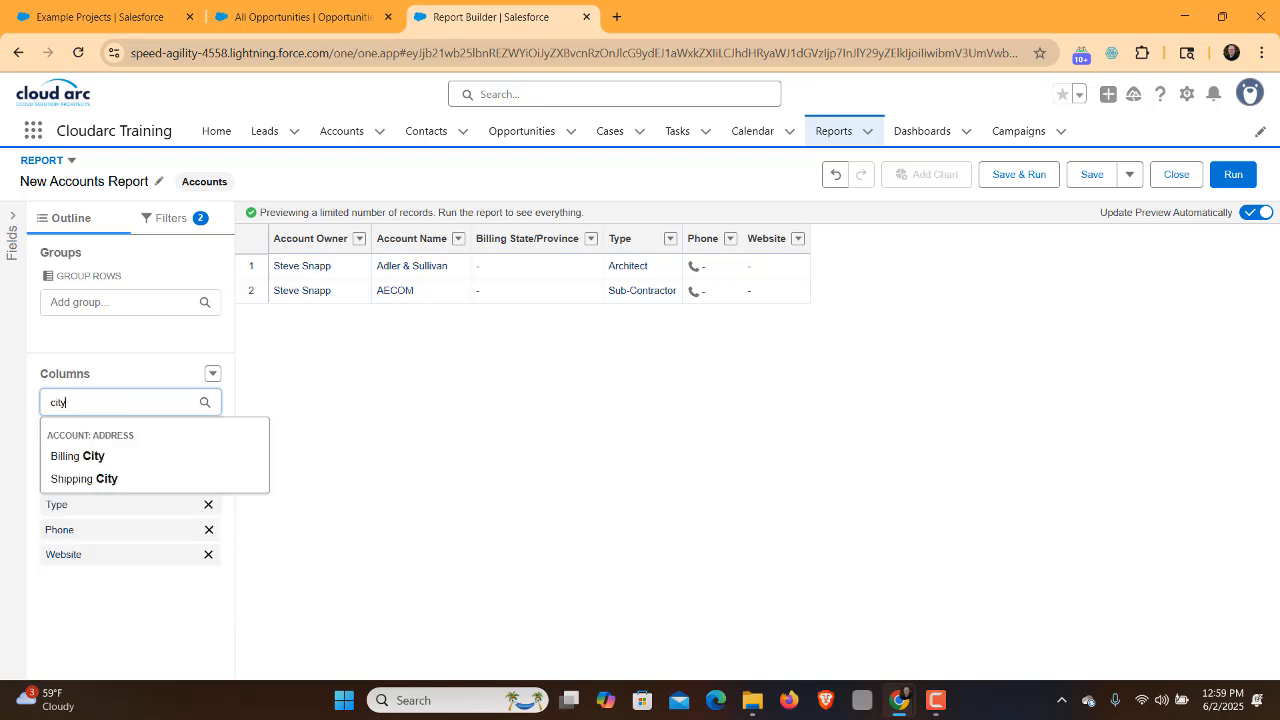
{"action": "left_click", "coordinate": [100, 456]}
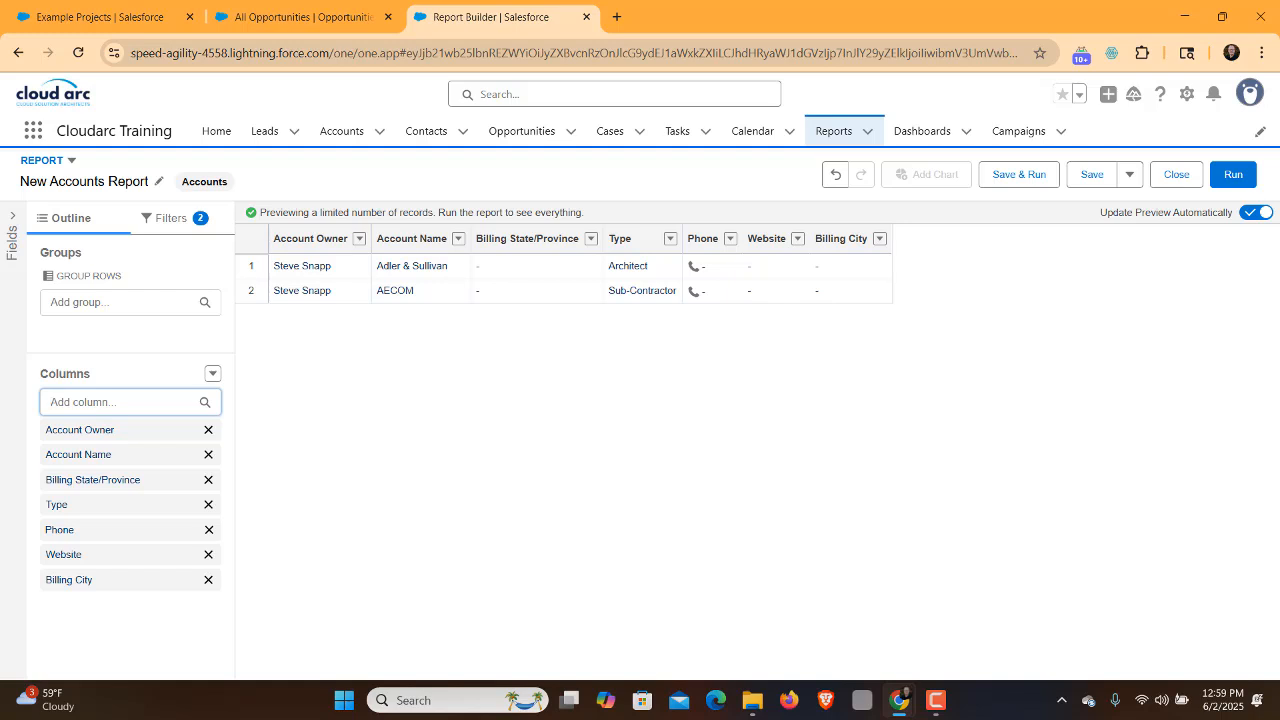
Delete the Account Name filter and return to the report outline
{"action": "left_click", "coordinate": [170, 218]}
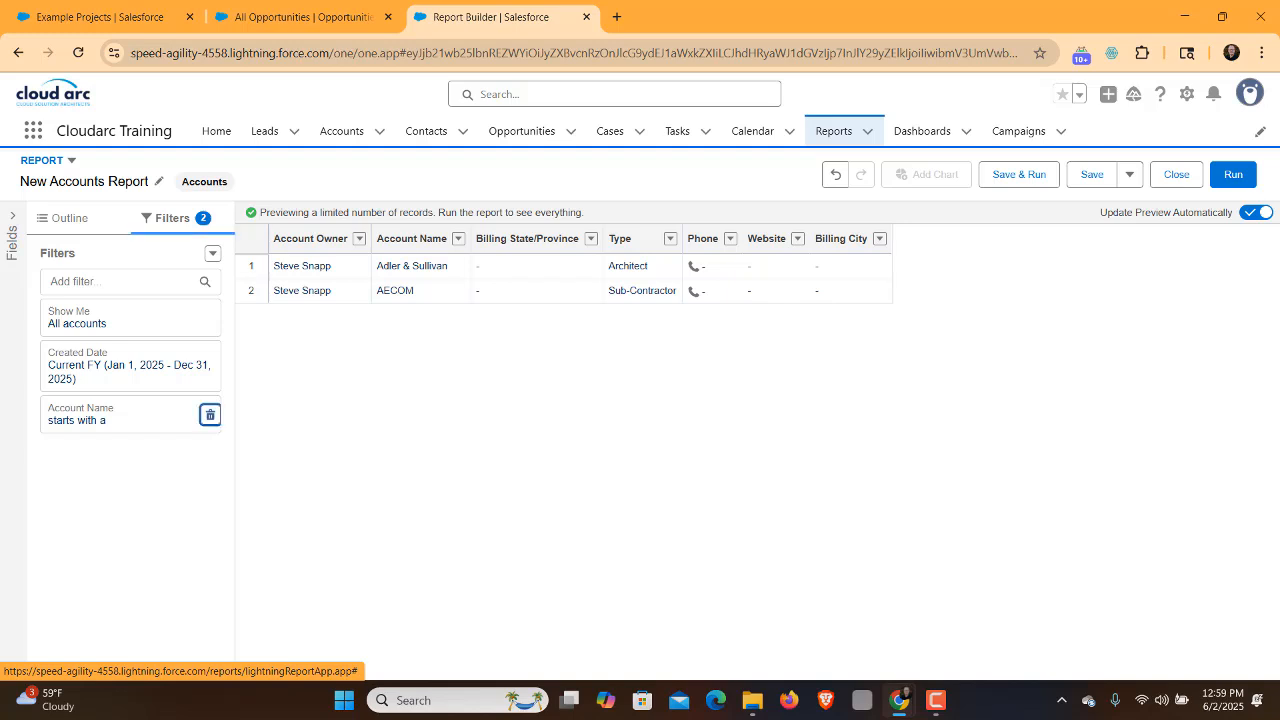
{"action": "left_click", "coordinate": [210, 414]}
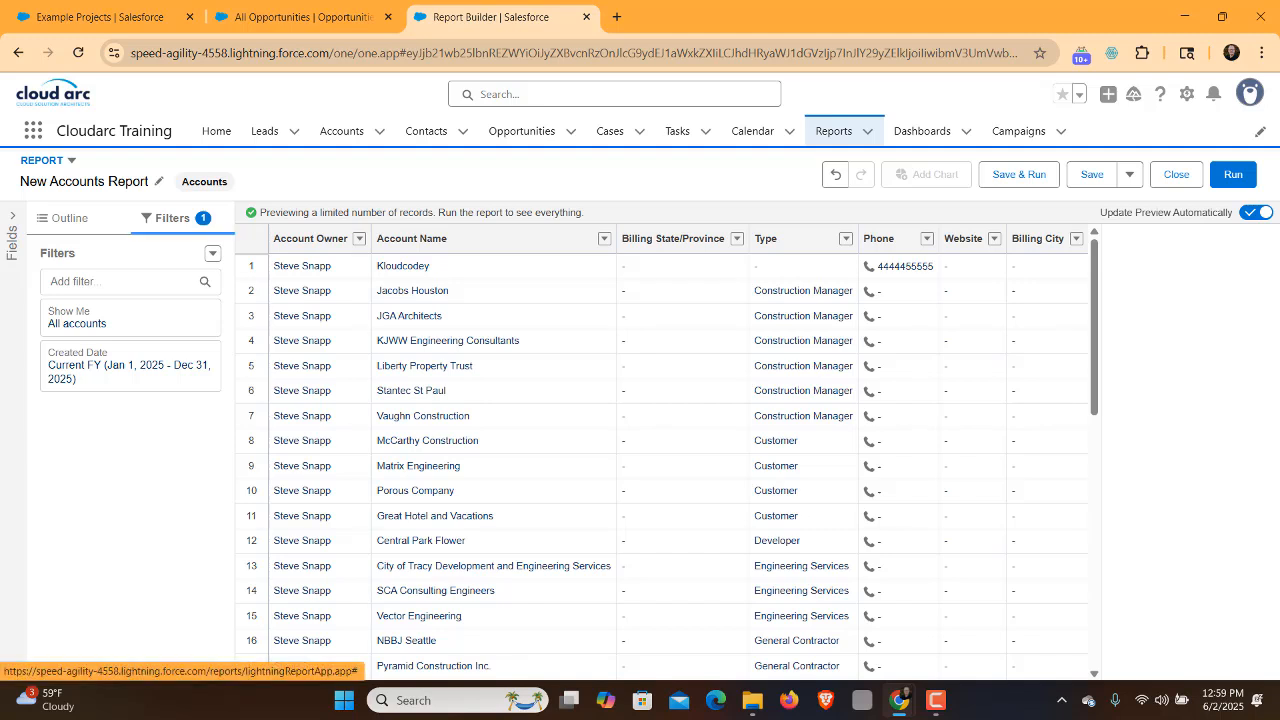
{"action": "left_click", "coordinate": [69, 218]}
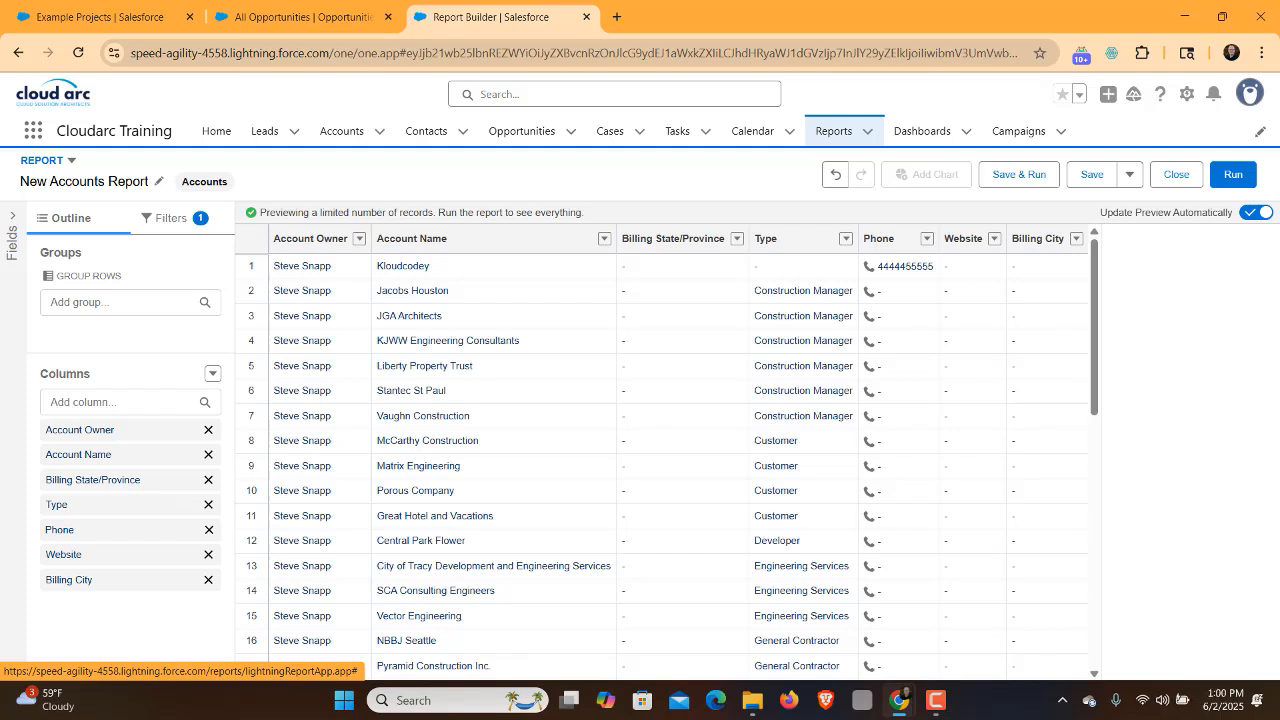
Try grouping the rows by Type, and remove that grouping again
{"action": "left_click", "coordinate": [120, 302]}
{"action": "type", "text": "Type"}
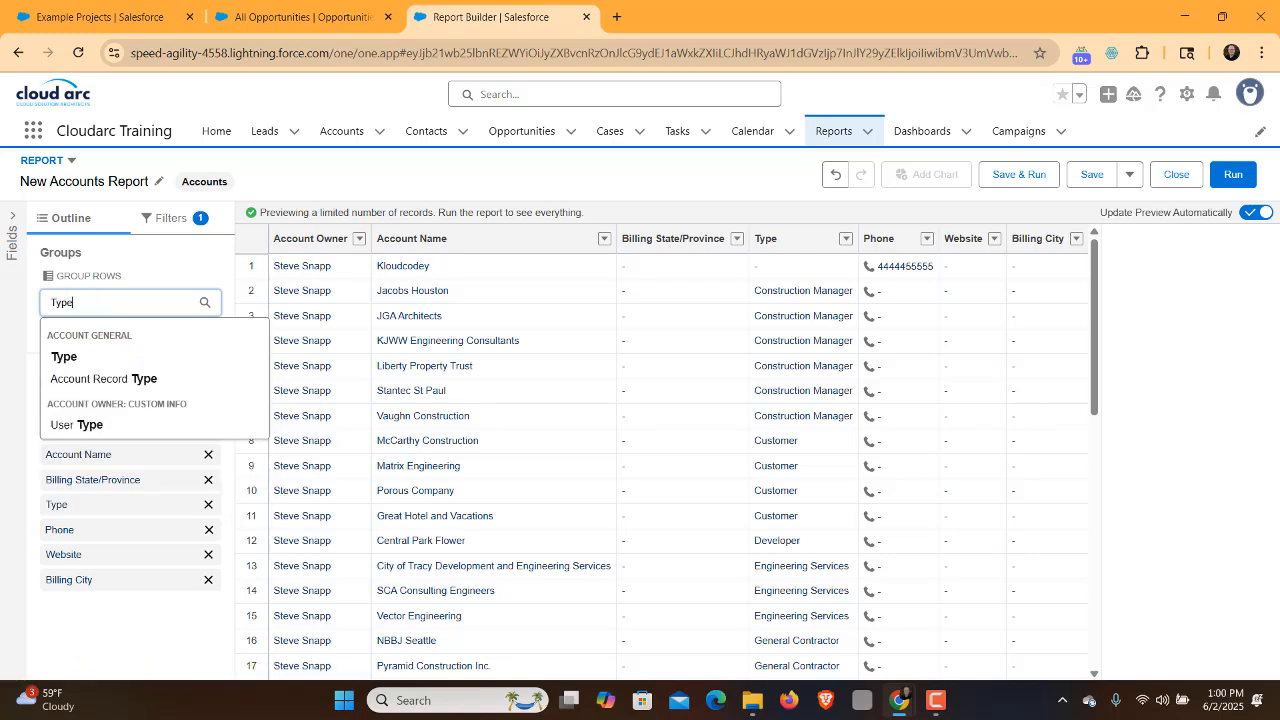
{"action": "left_click", "coordinate": [64, 356]}
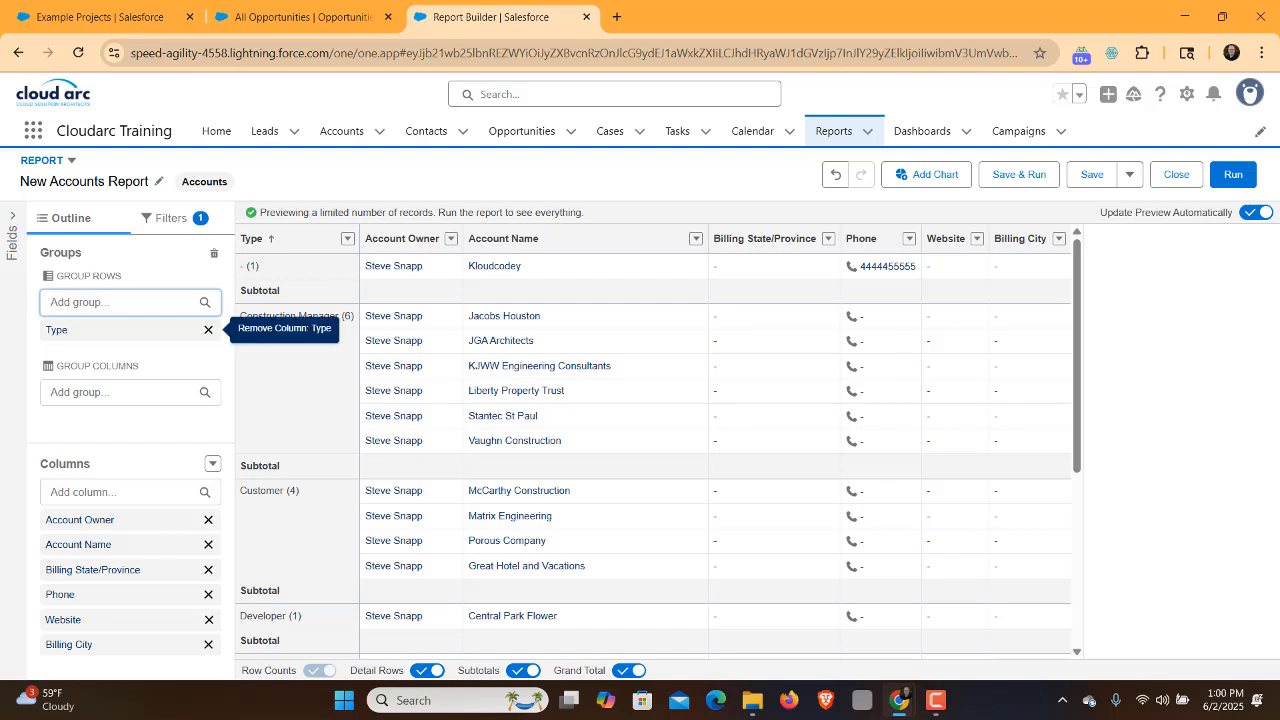
{"action": "left_click", "coordinate": [208, 329]}
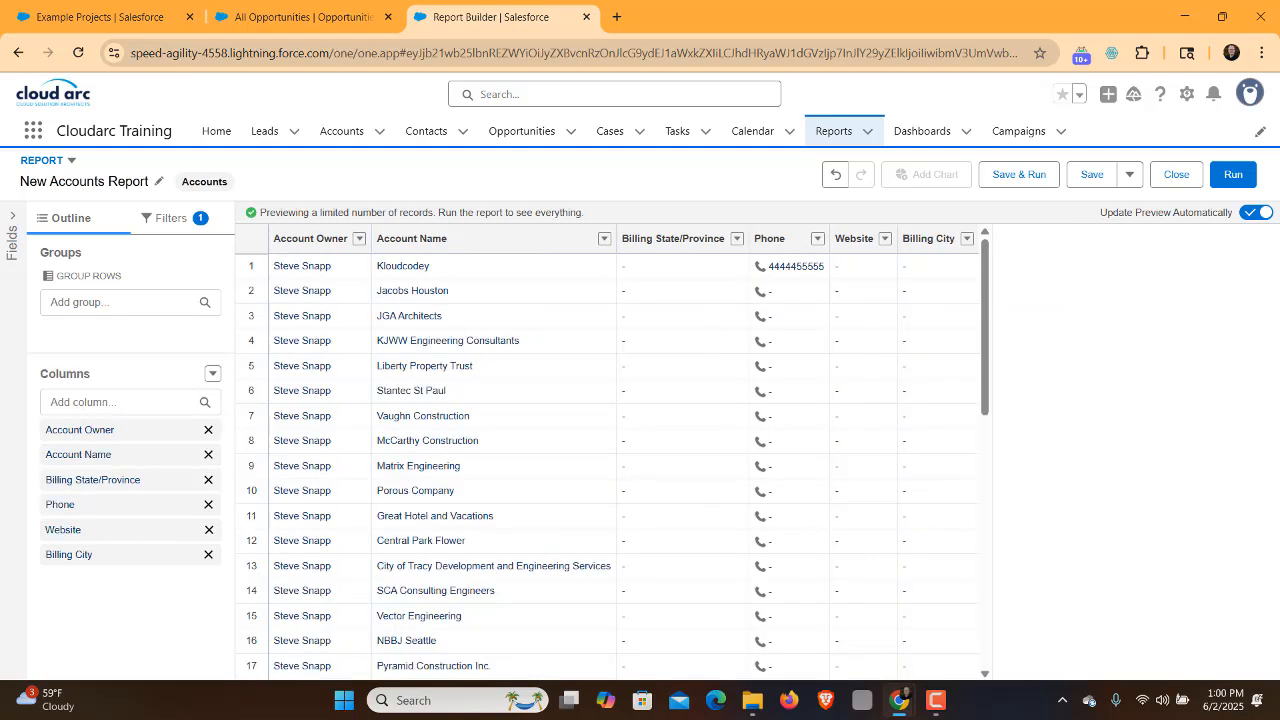
Group the report rows by the account Type field
{"action": "left_click", "coordinate": [115, 302]}
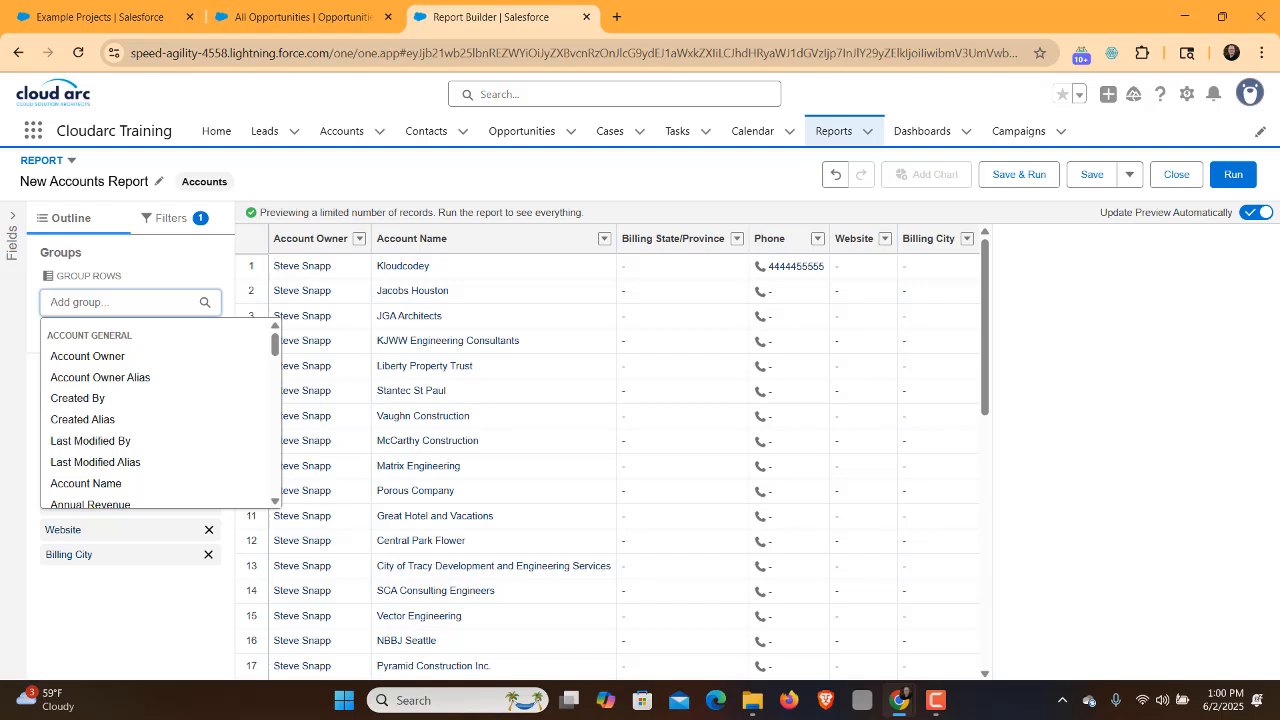
{"action": "type", "text": "Type"}
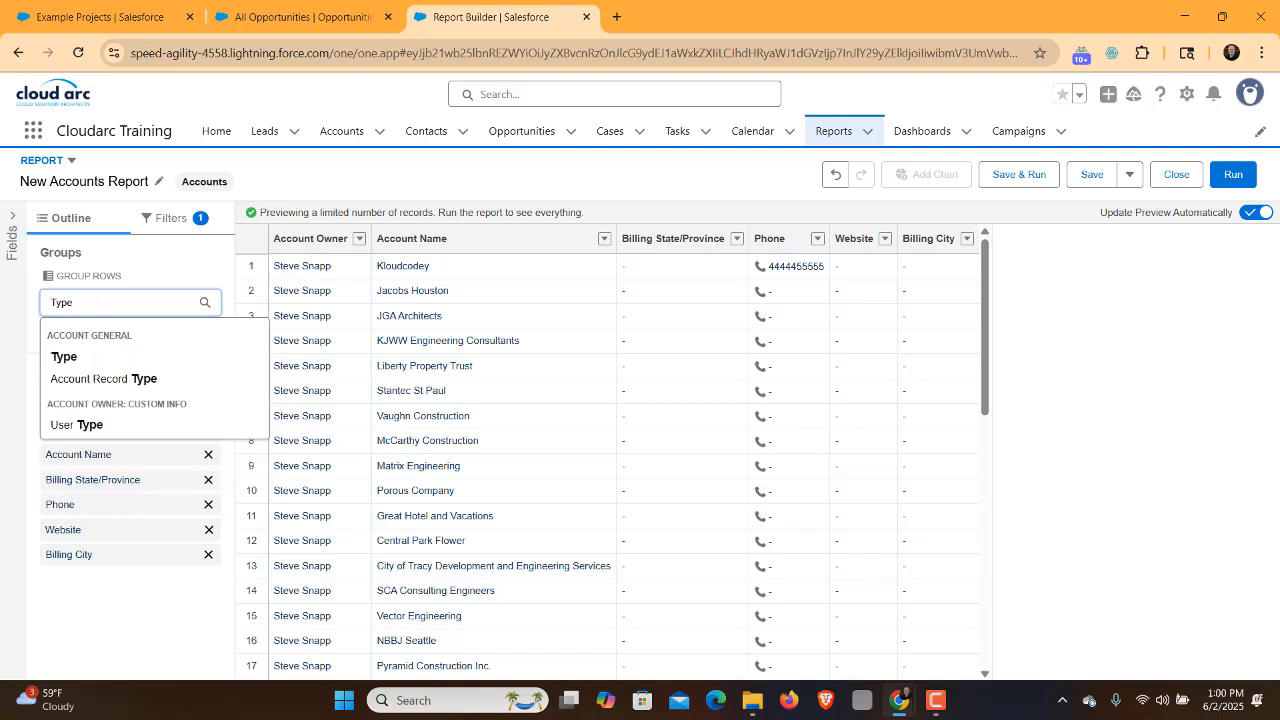
{"action": "key", "text": "Return"}
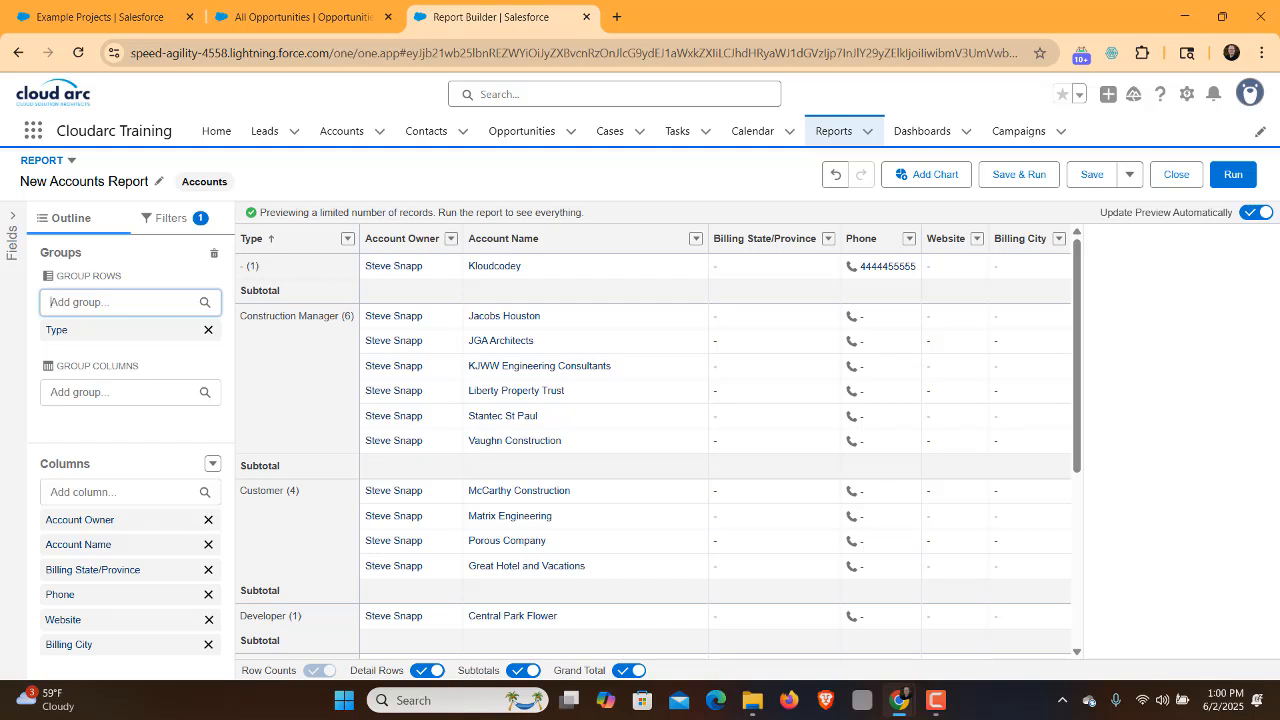
Try Account Owner as a column grouping to preview the matrix layout, and remove that grouping again
{"action": "left_click", "coordinate": [120, 392]}
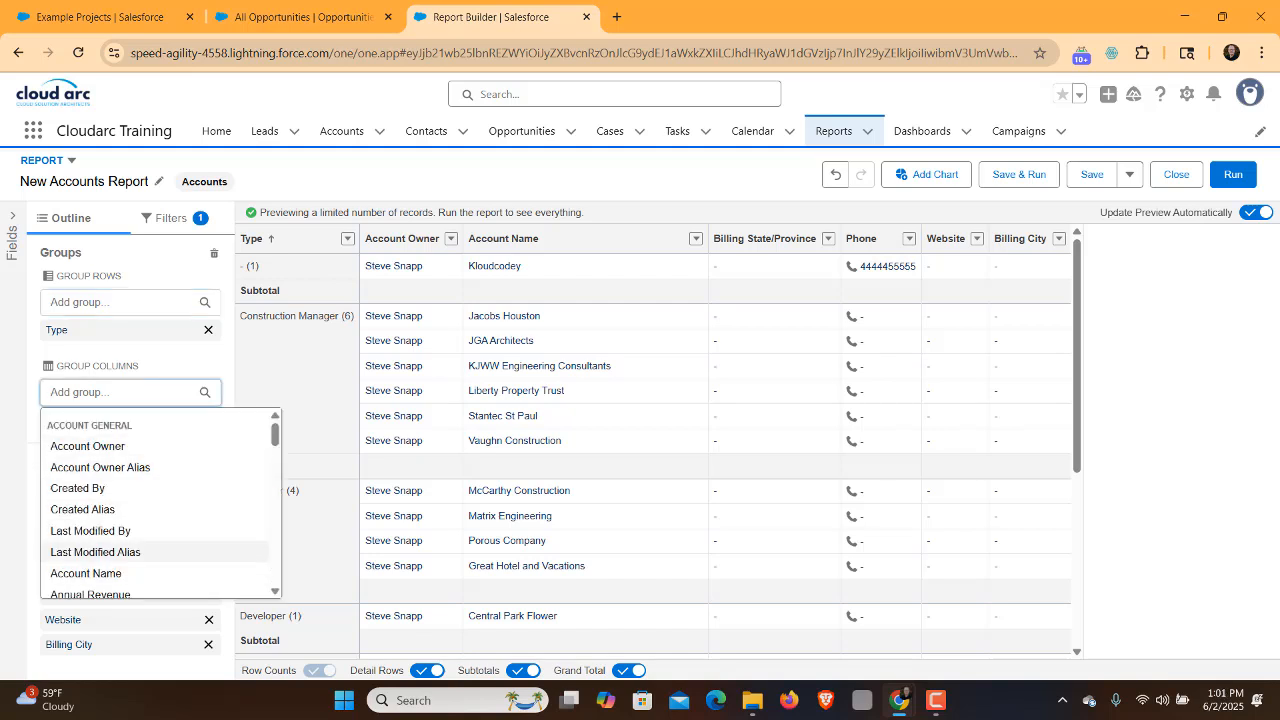
{"action": "left_click", "coordinate": [88, 446]}
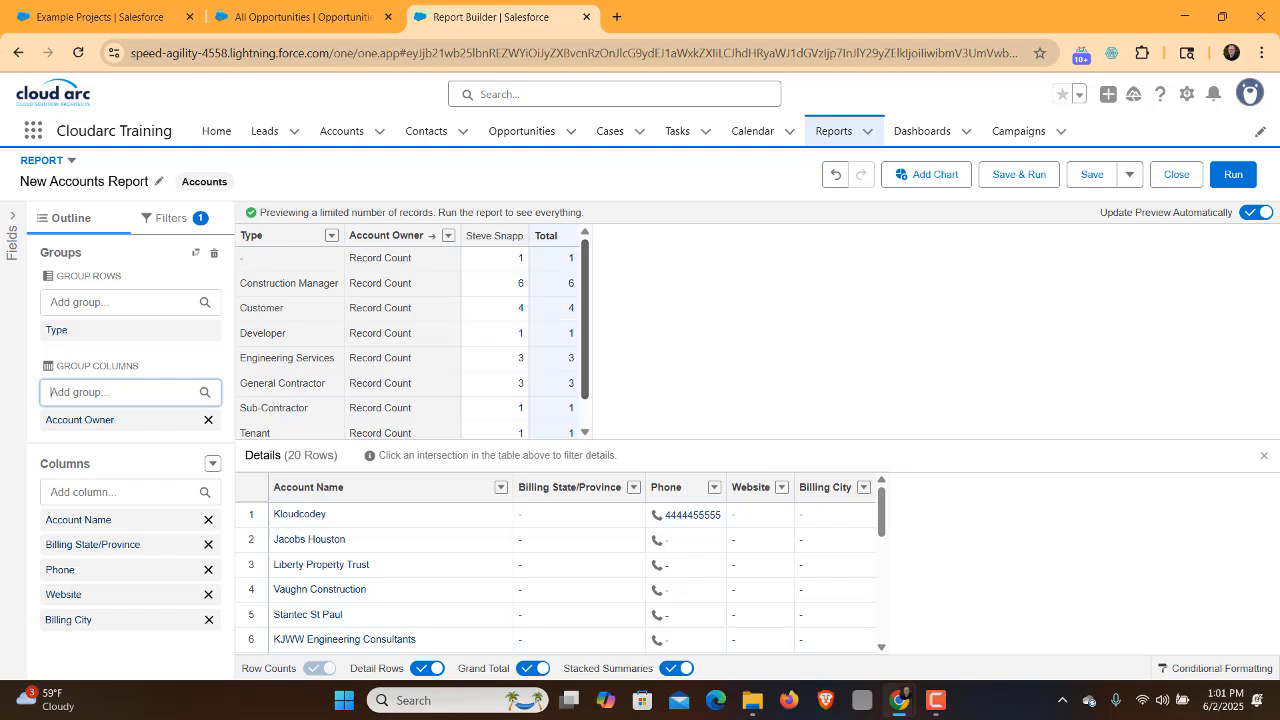
{"action": "scroll", "coordinate": [412, 339], "scroll_direction": "down", "scroll_amount": 1}
{"action": "scroll", "coordinate": [412, 339], "scroll_direction": "up", "scroll_amount": 1}
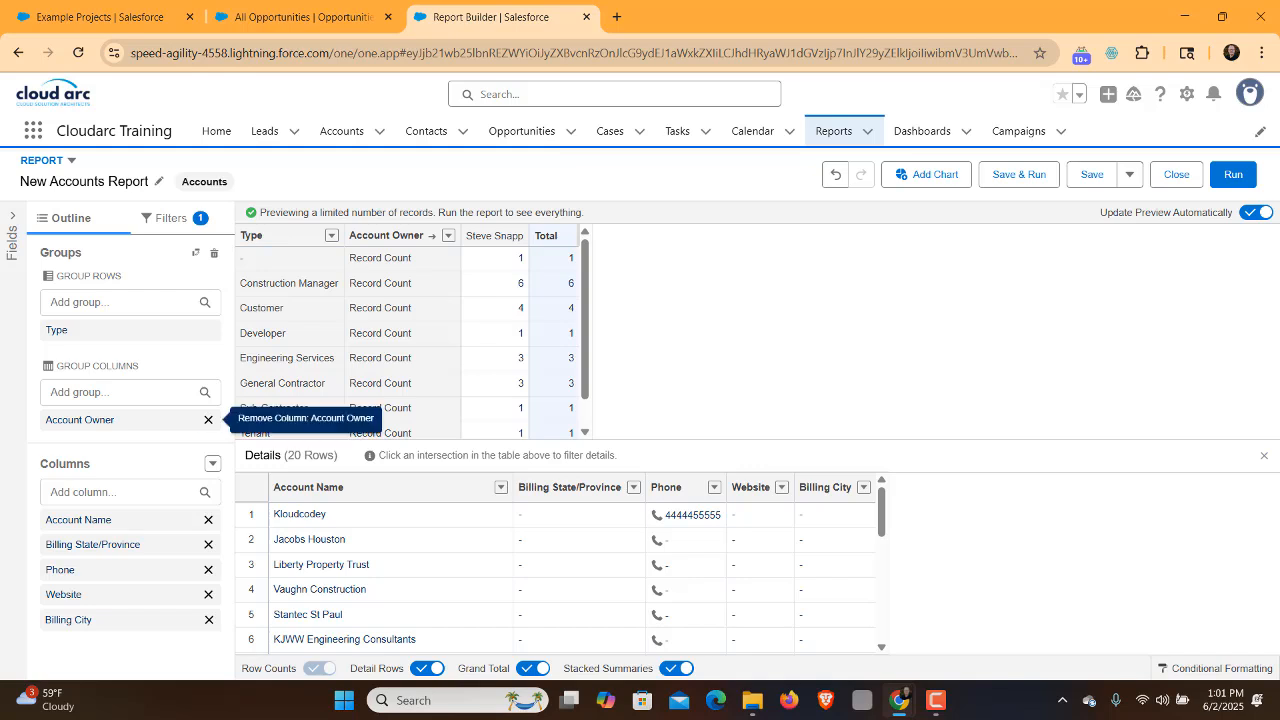
{"action": "left_click", "coordinate": [208, 419]}
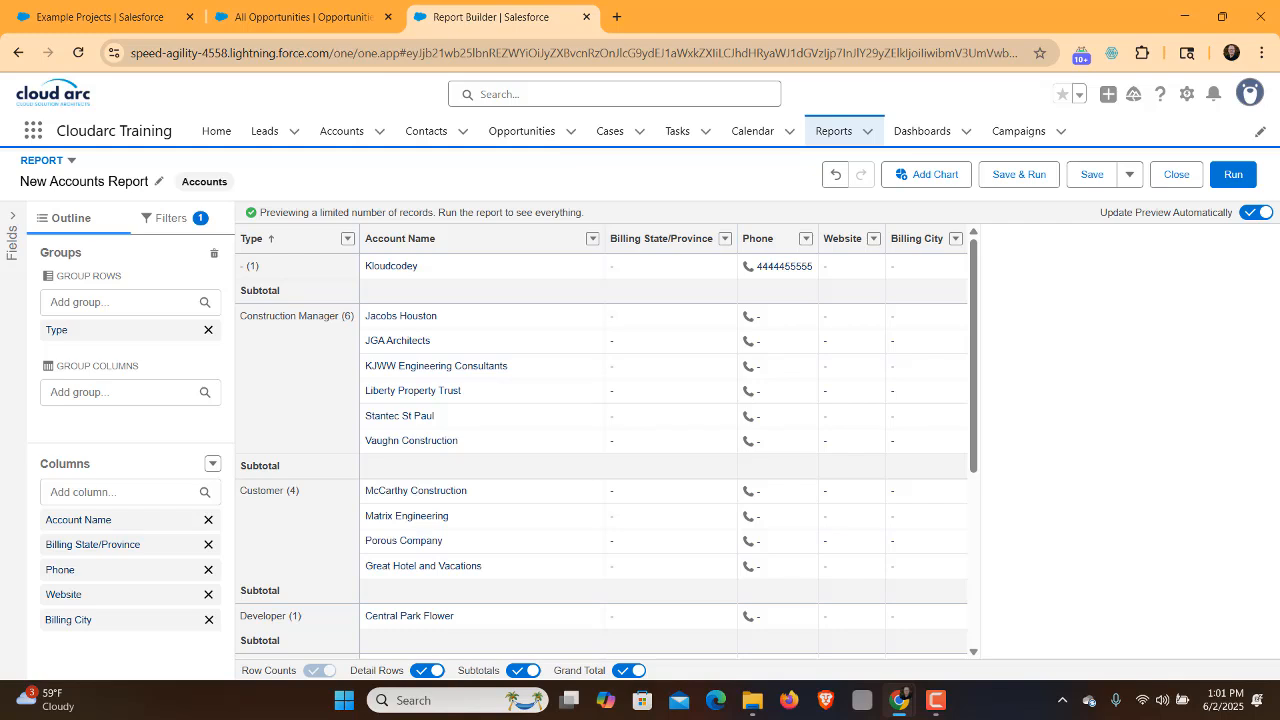
Try Account Owner as a second row grouping under Type, and remove it again
{"action": "left_click", "coordinate": [120, 302]}
{"action": "type", "text": "owner"}
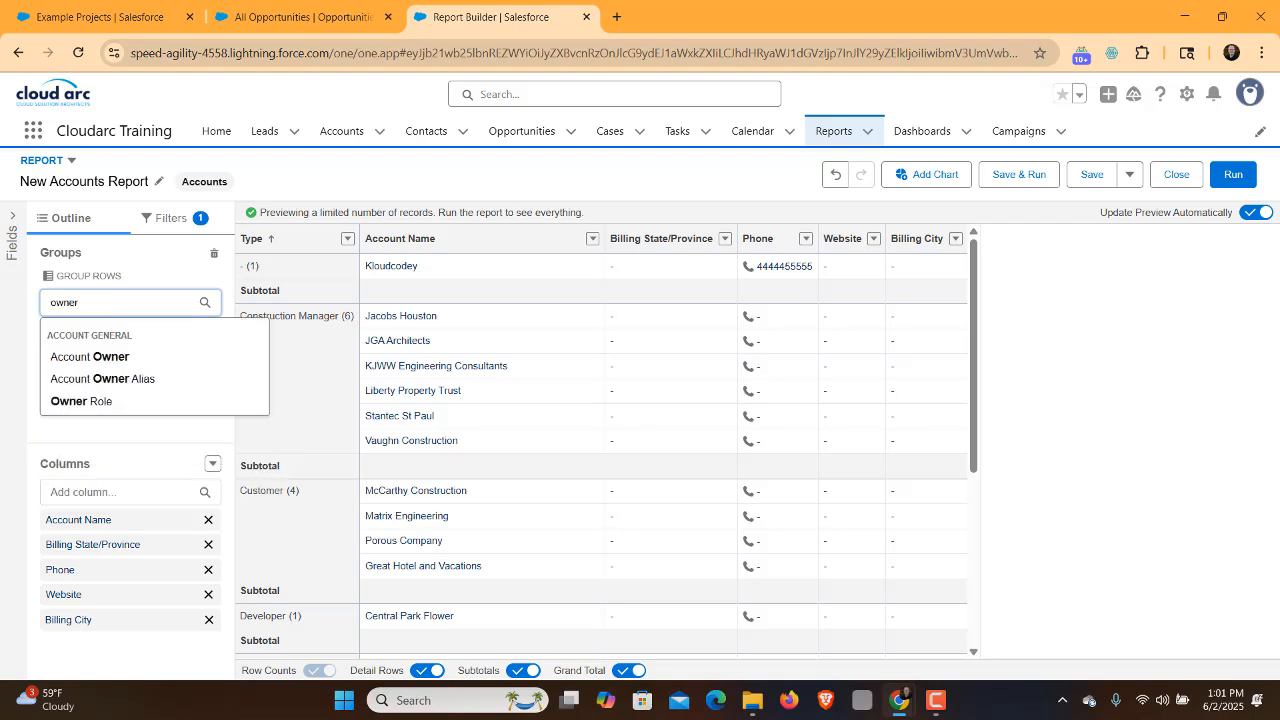
{"action": "key", "text": "Down"}
{"action": "key", "text": "Return"}
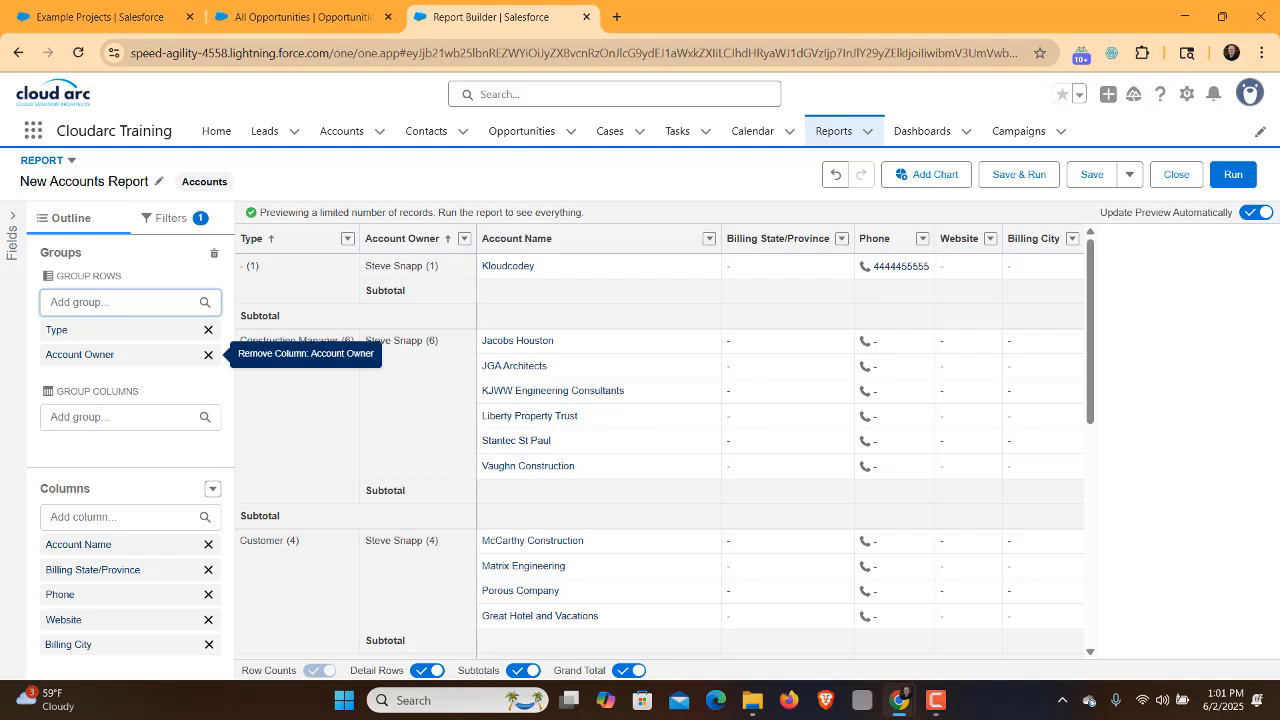
{"action": "left_click", "coordinate": [208, 354]}
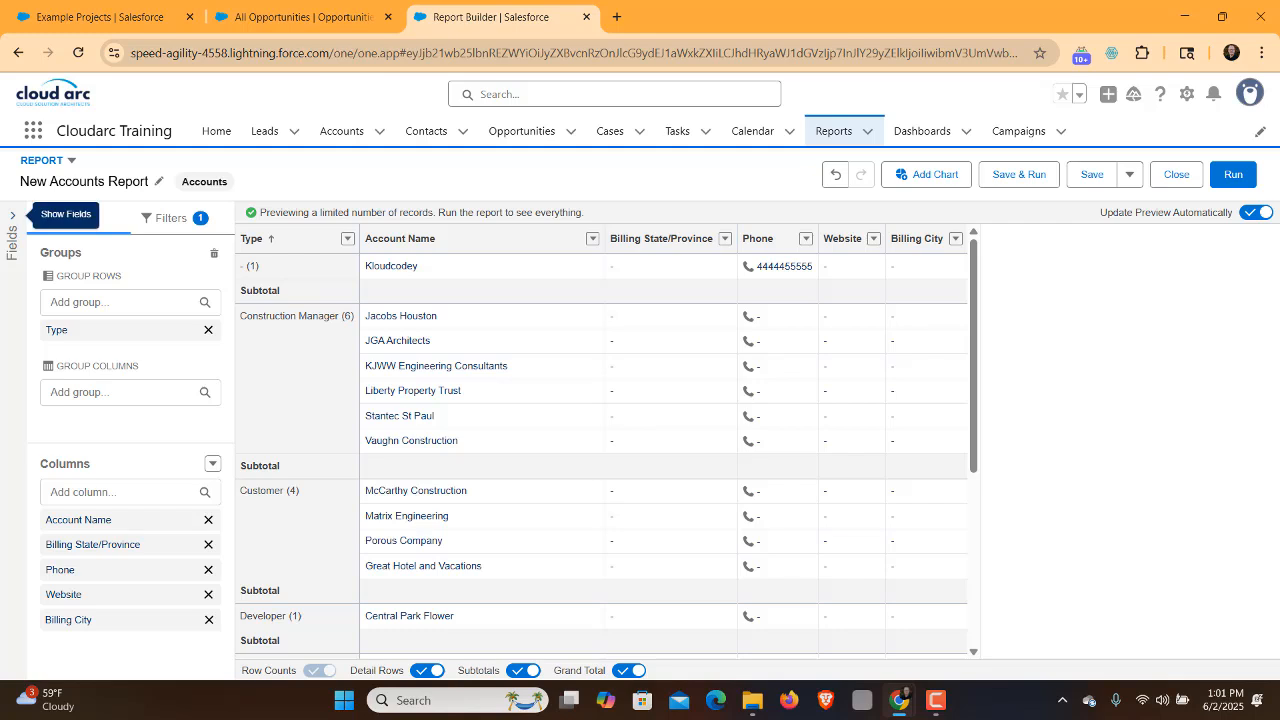
Show the full list of available fields and collapse the Summary Formulas, Account General and Account: Address folders
{"action": "left_click", "coordinate": [12, 215]}
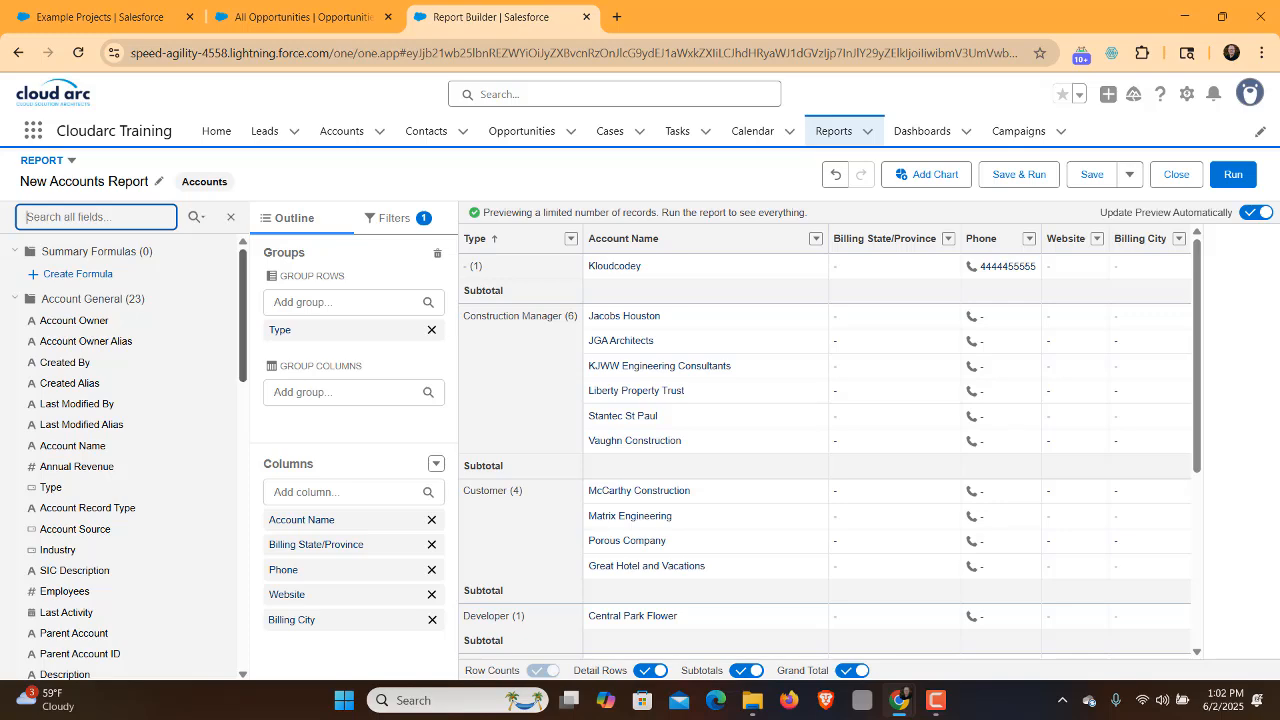
{"action": "mouse_move", "coordinate": [242, 307]}
{"action": "left_mouse_down"}
{"action": "mouse_move", "coordinate": [242, 591]}
{"action": "mouse_move", "coordinate": [242, 305]}
{"action": "left_mouse_up"}
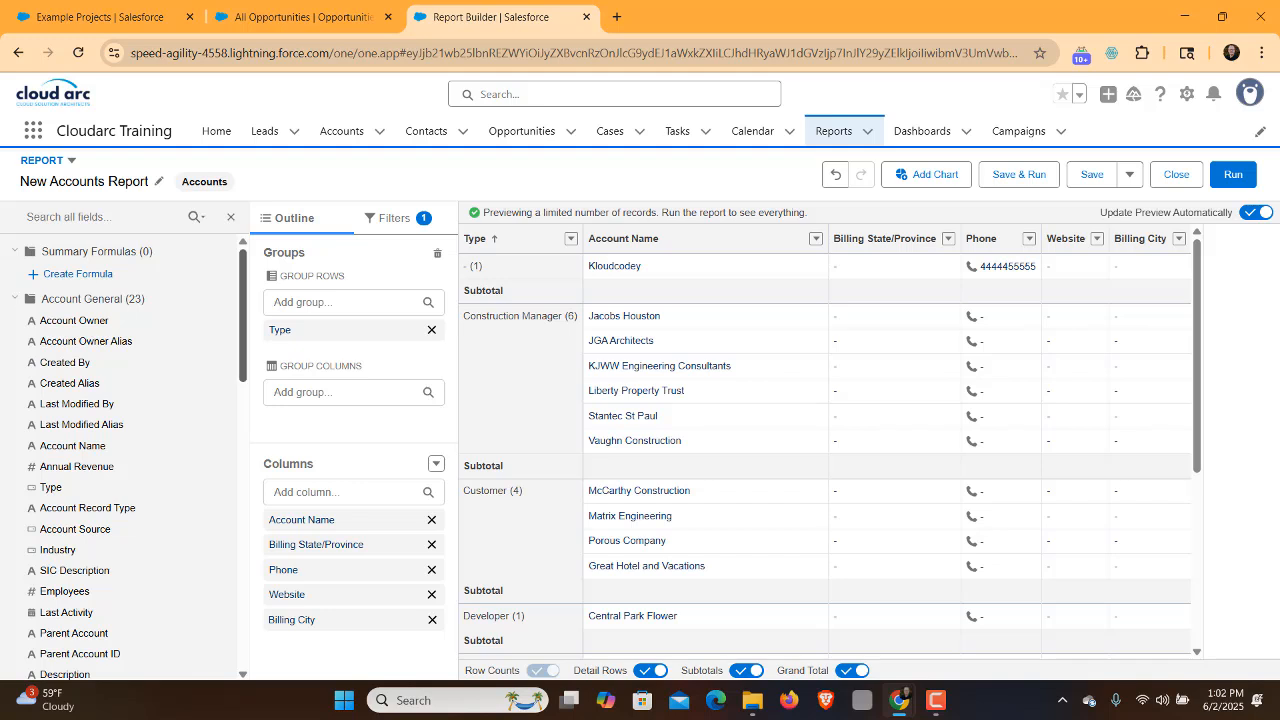
{"action": "left_click", "coordinate": [15, 298]}
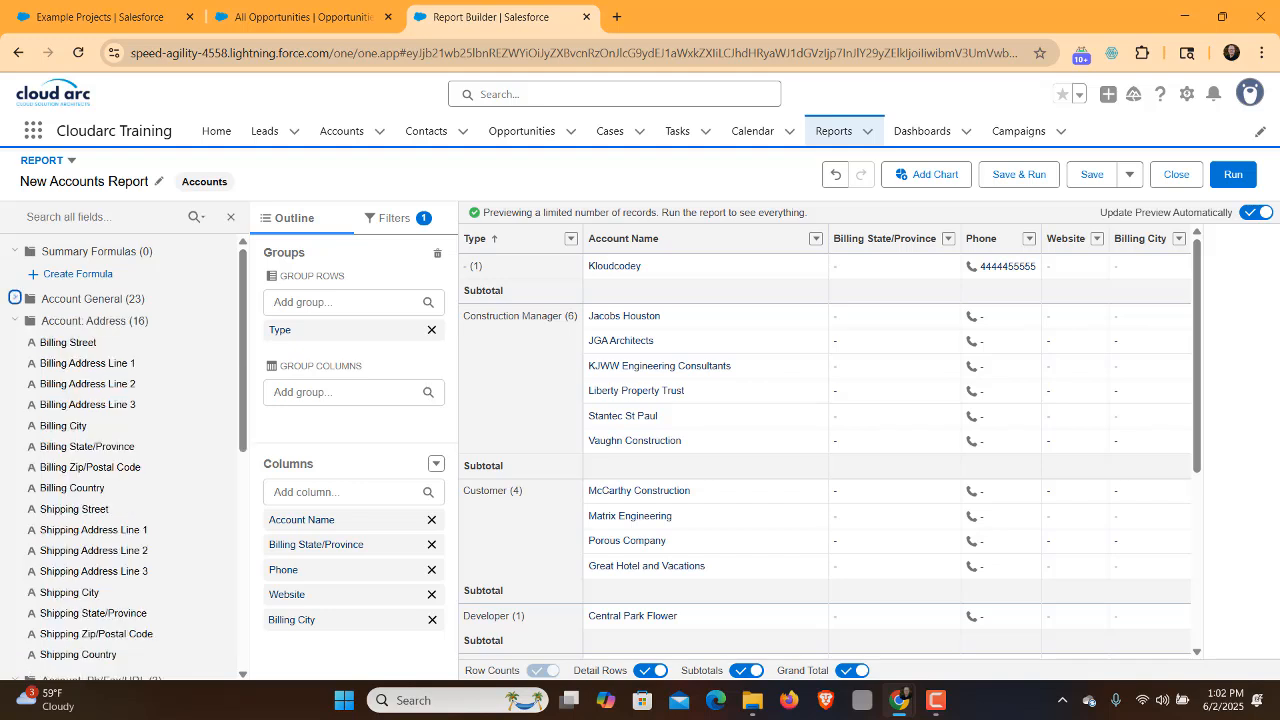
{"action": "left_click", "coordinate": [15, 251]}
{"action": "left_click", "coordinate": [15, 294]}
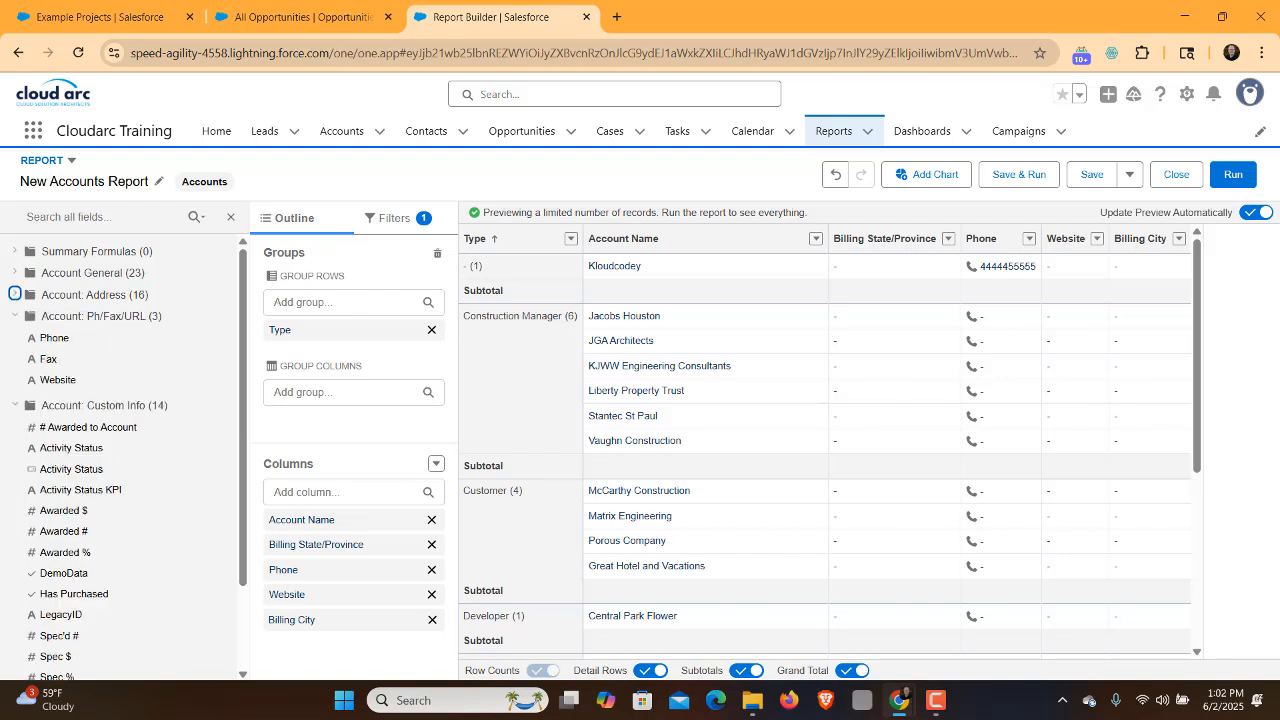
Collapse the Account: Ph/Fax/URL and Account: Custom Info folders and hide the list of available fields
{"action": "left_click", "coordinate": [15, 315]}
{"action": "left_click", "coordinate": [15, 337]}
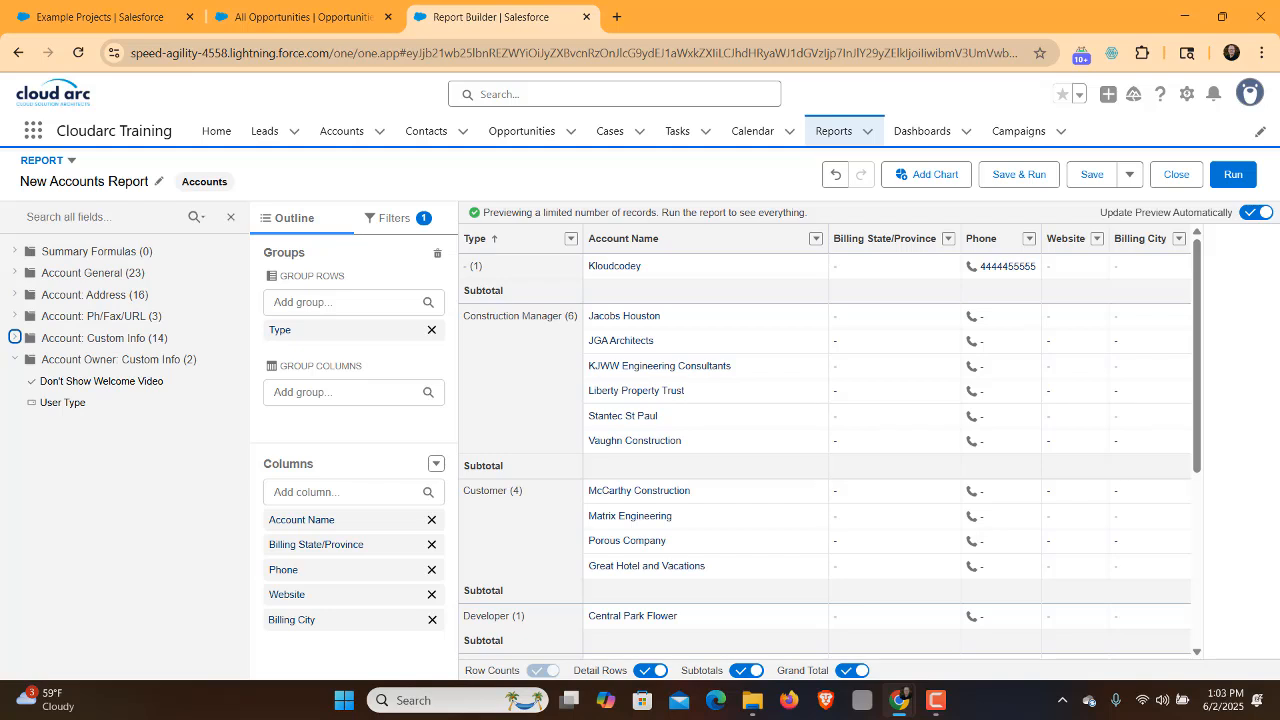
{"action": "left_click", "coordinate": [230, 217]}
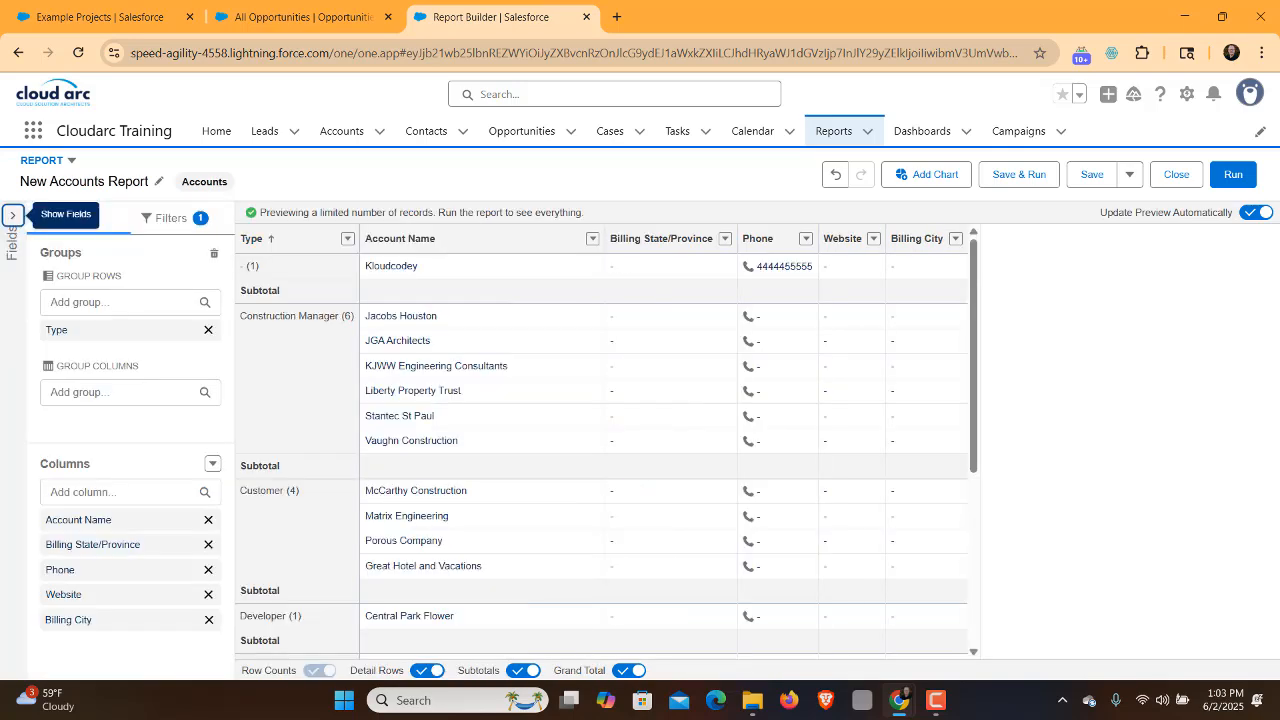
Review the report's filters and return to its outline of groups and columns
{"action": "left_click", "coordinate": [172, 218]}
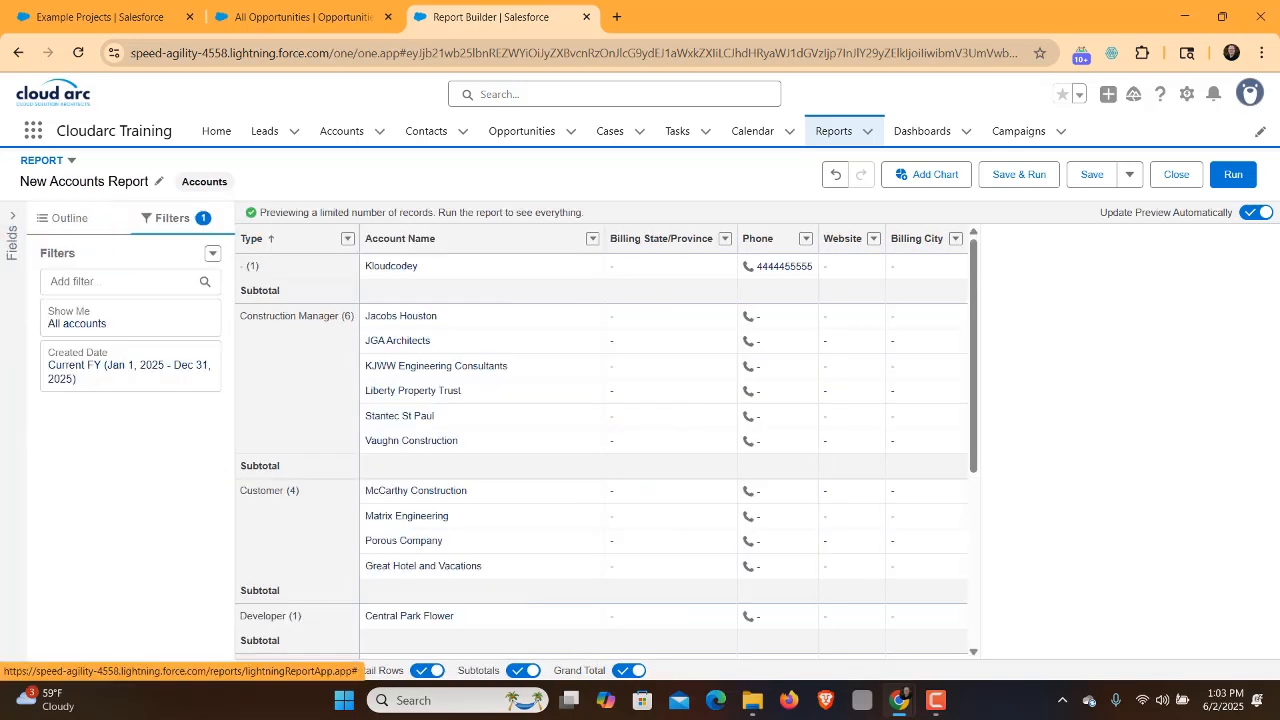
{"action": "left_click", "coordinate": [69, 218]}
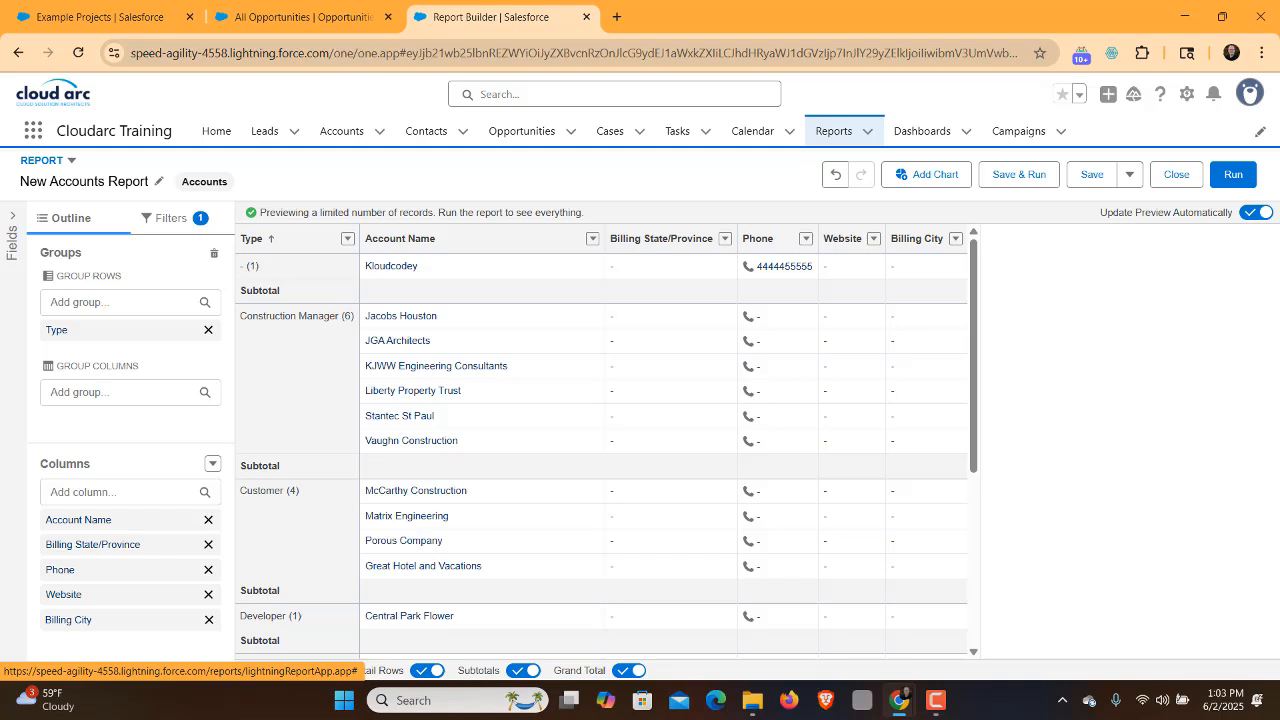
Save the report as New Accounts Report in the Private Reports folder with the description "This is a description"
{"action": "left_click", "coordinate": [1085, 175]}
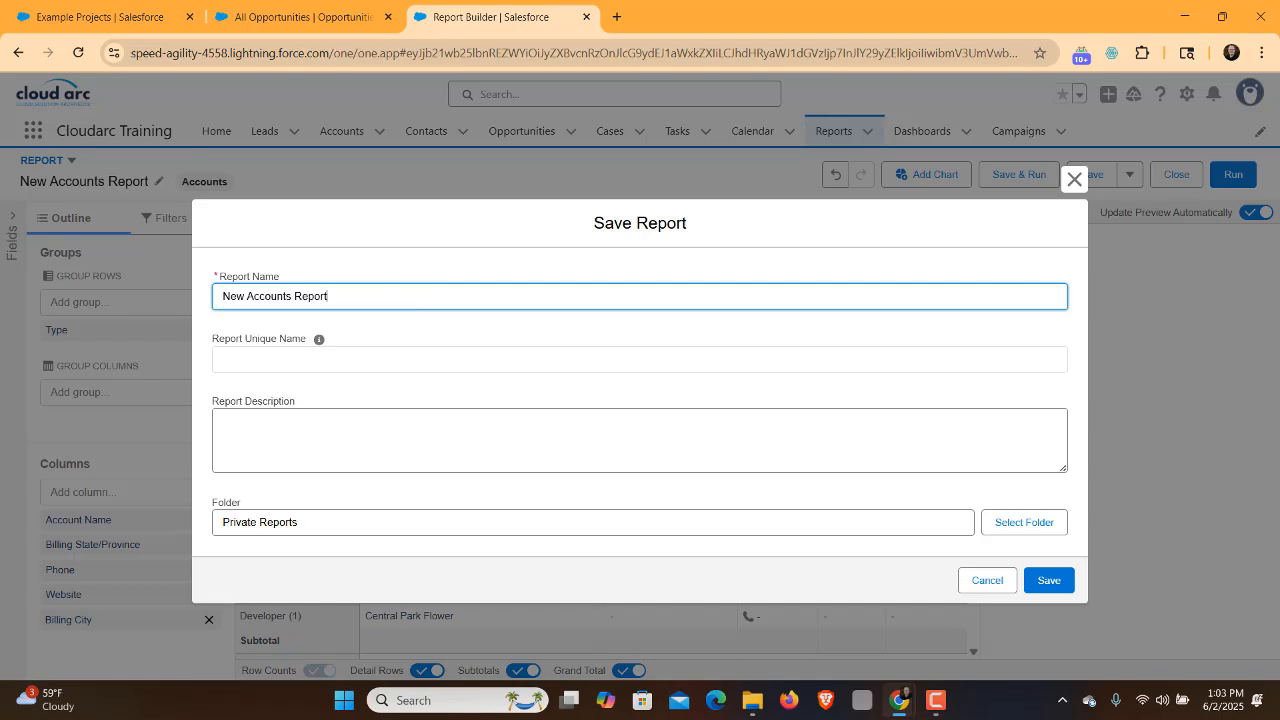
{"action": "key", "text": "Tab"}
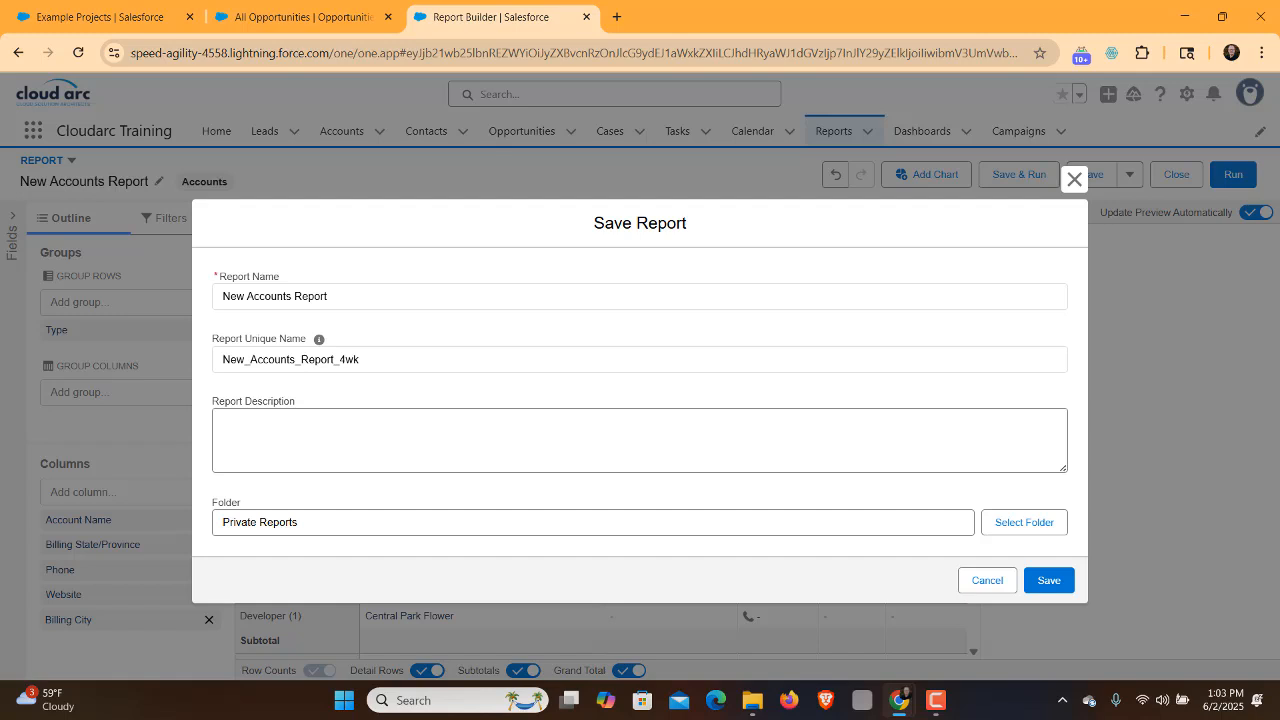
{"action": "left_click", "coordinate": [224, 428]}
{"action": "type", "text": "This "}
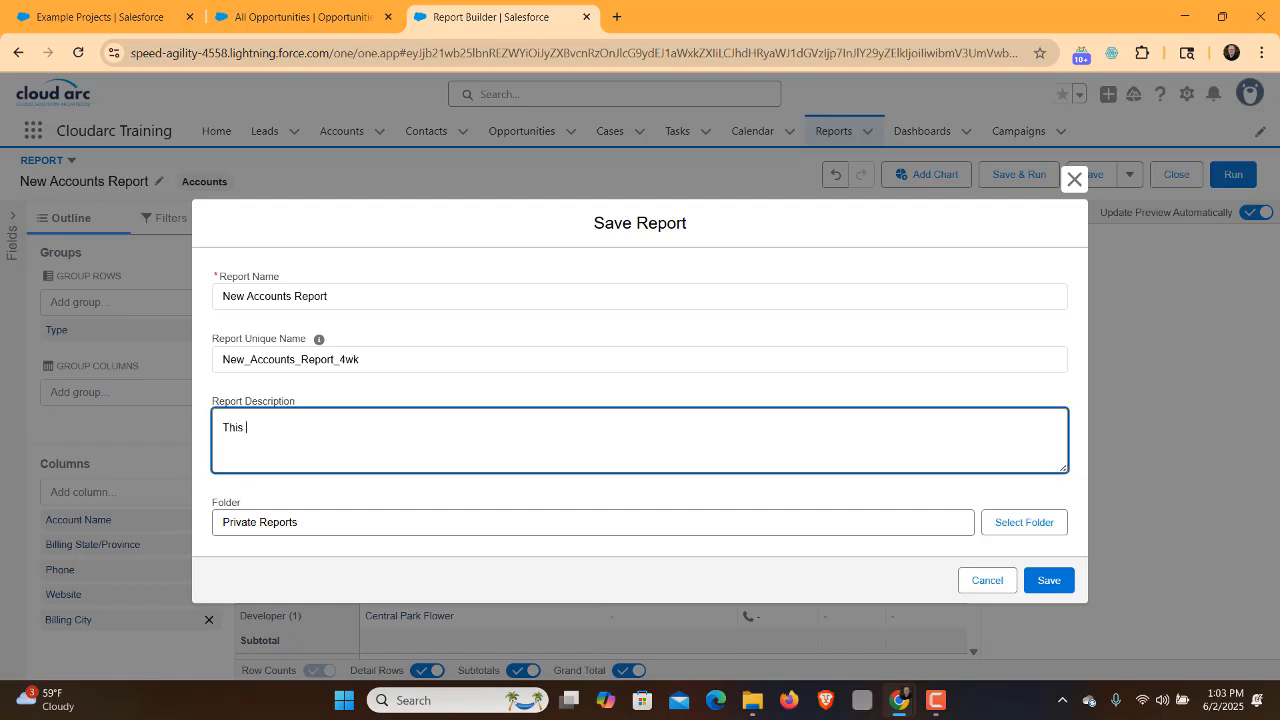
{"action": "type", "text": "is a description"}
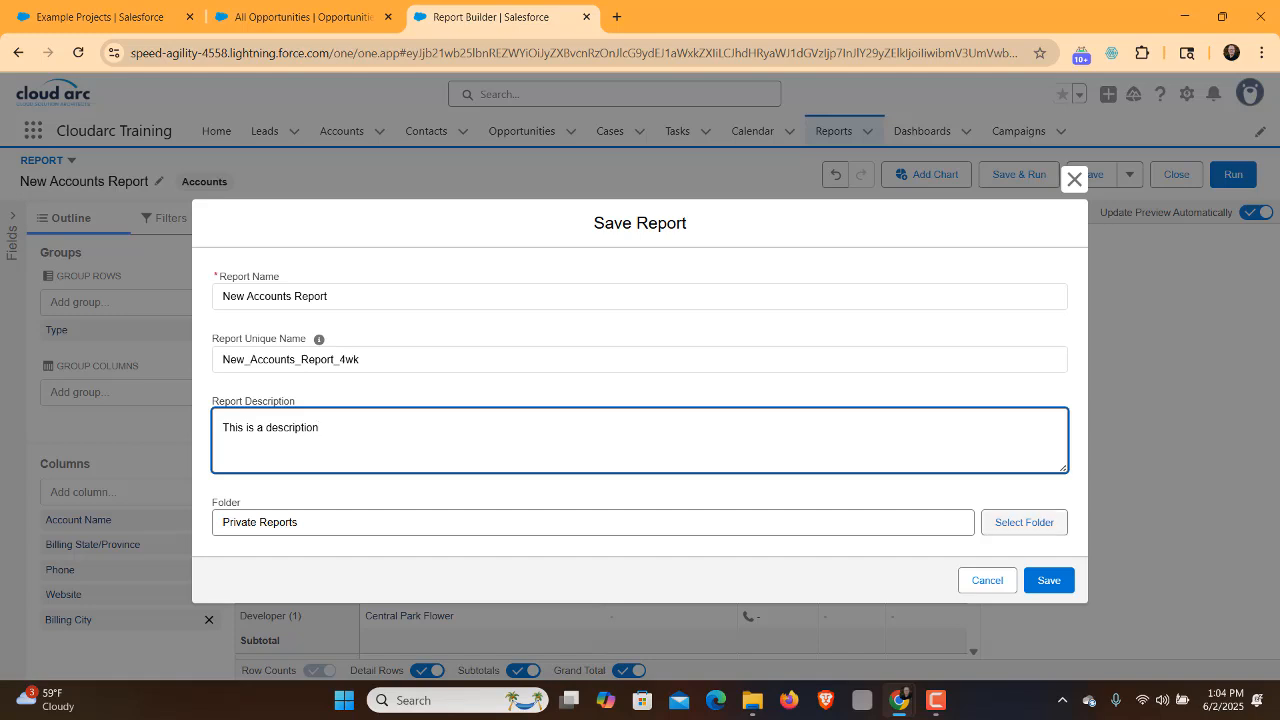
{"action": "left_click", "coordinate": [1024, 522]}
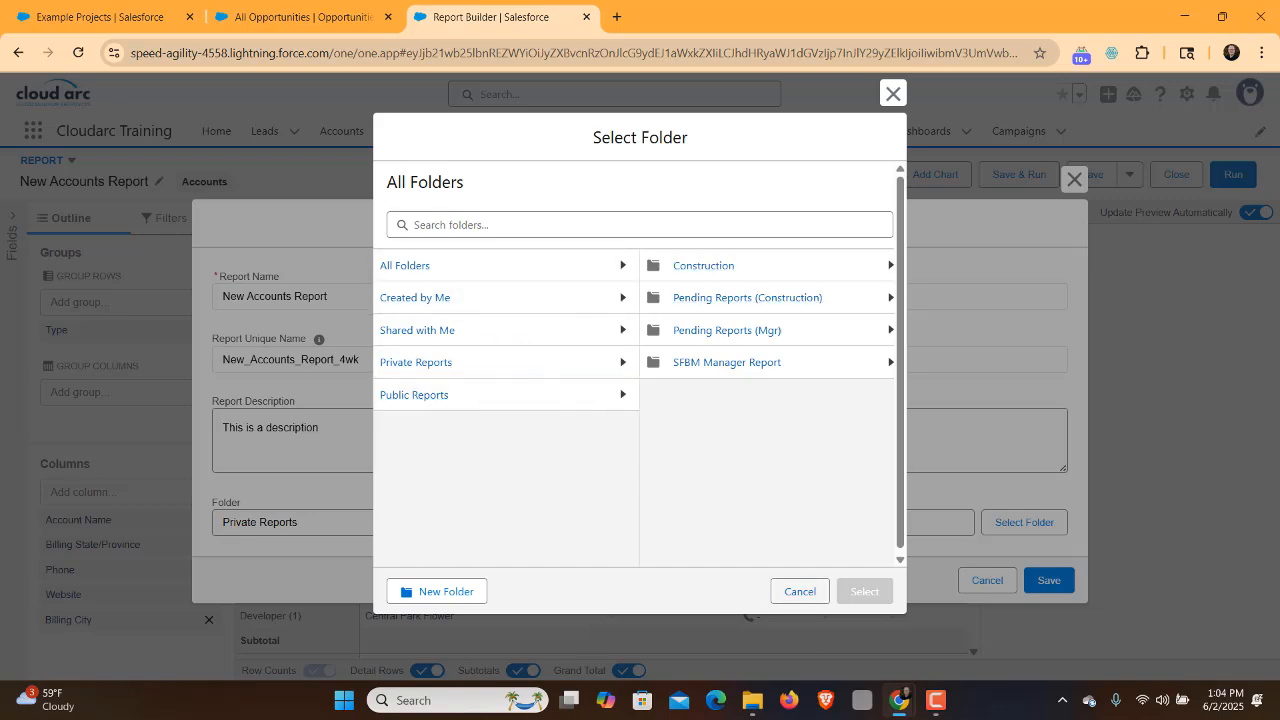
{"action": "left_click", "coordinate": [800, 591]}
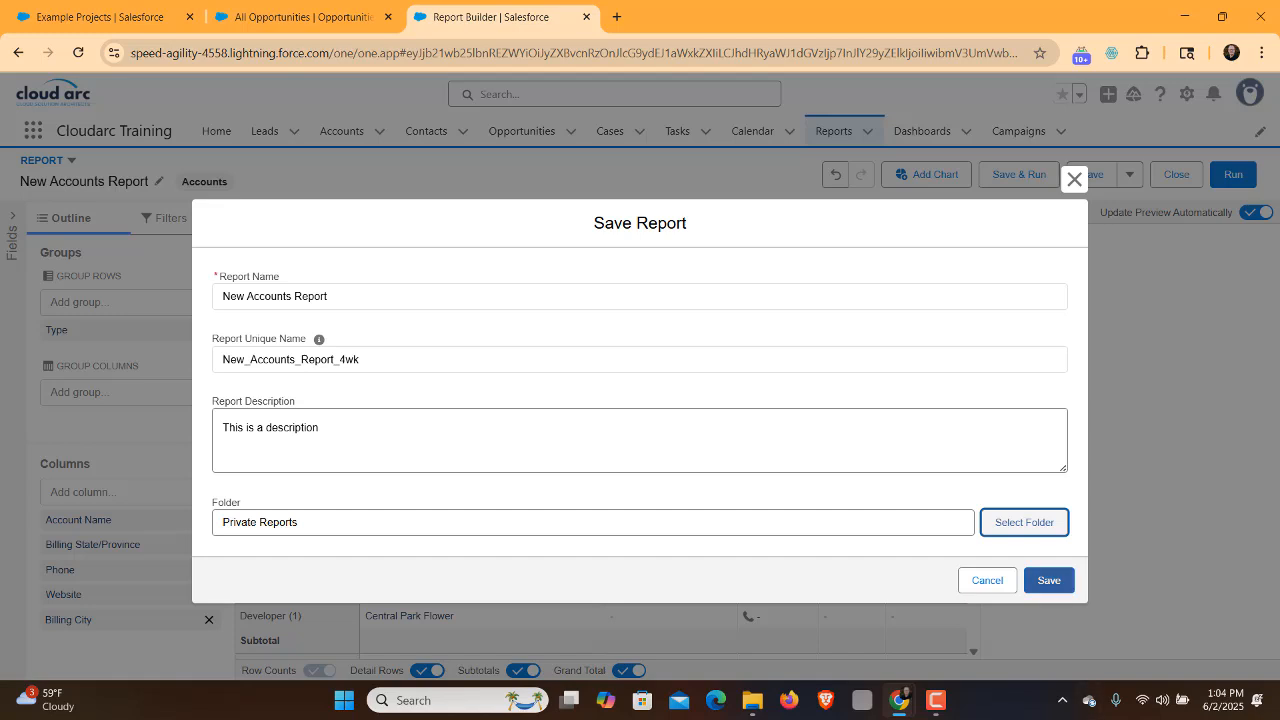
{"action": "left_click", "coordinate": [1048, 580]}
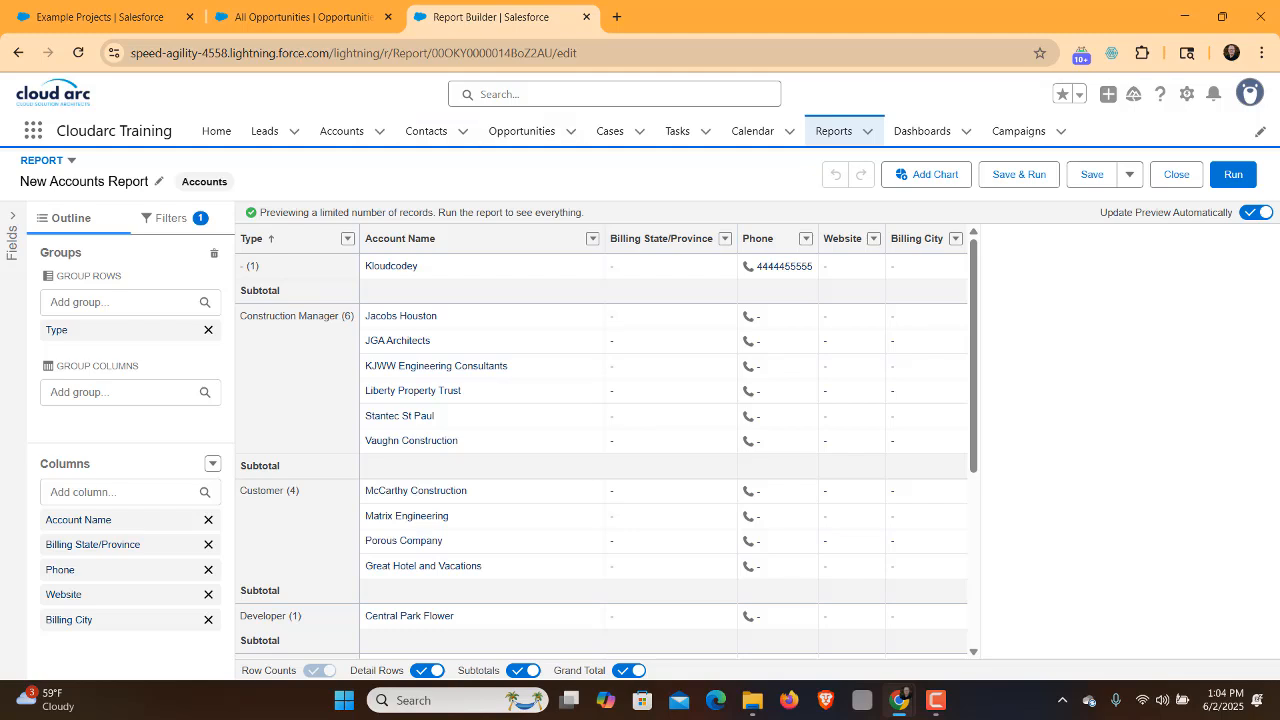
Run the saved accounts report and look through its additional report actions
{"action": "left_click", "coordinate": [1233, 175]}
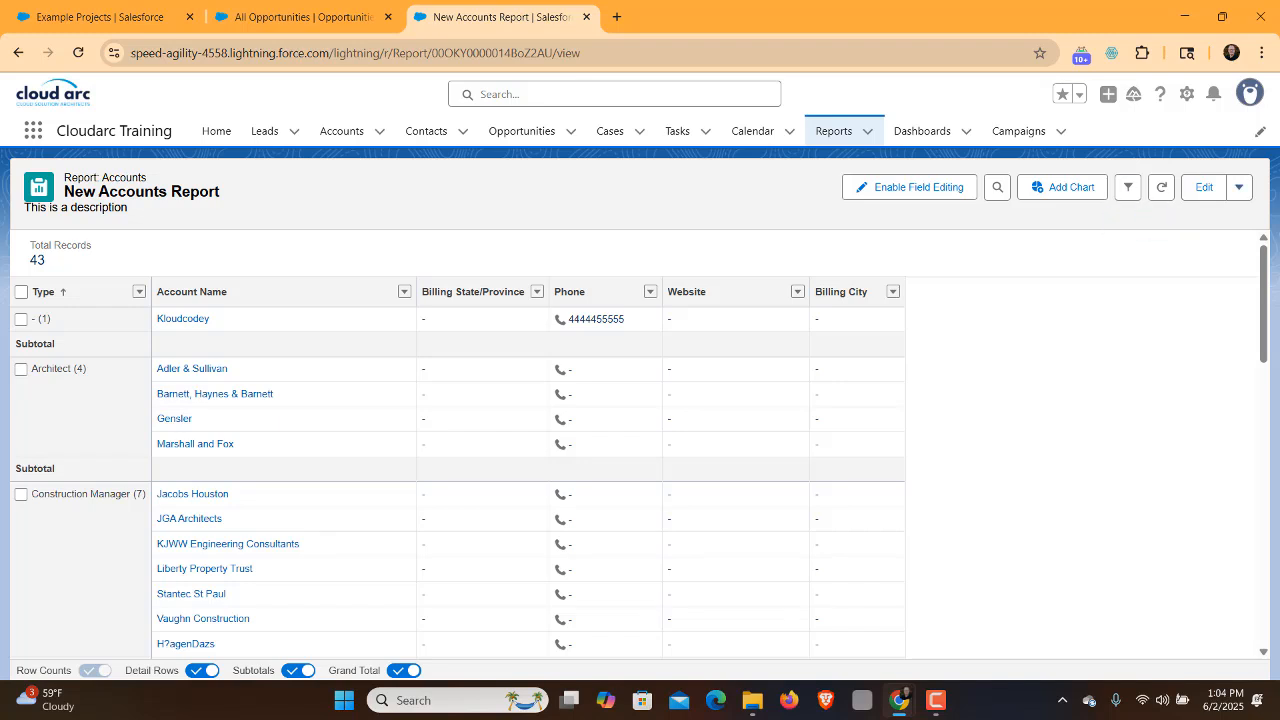
{"action": "left_click", "coordinate": [1239, 187]}
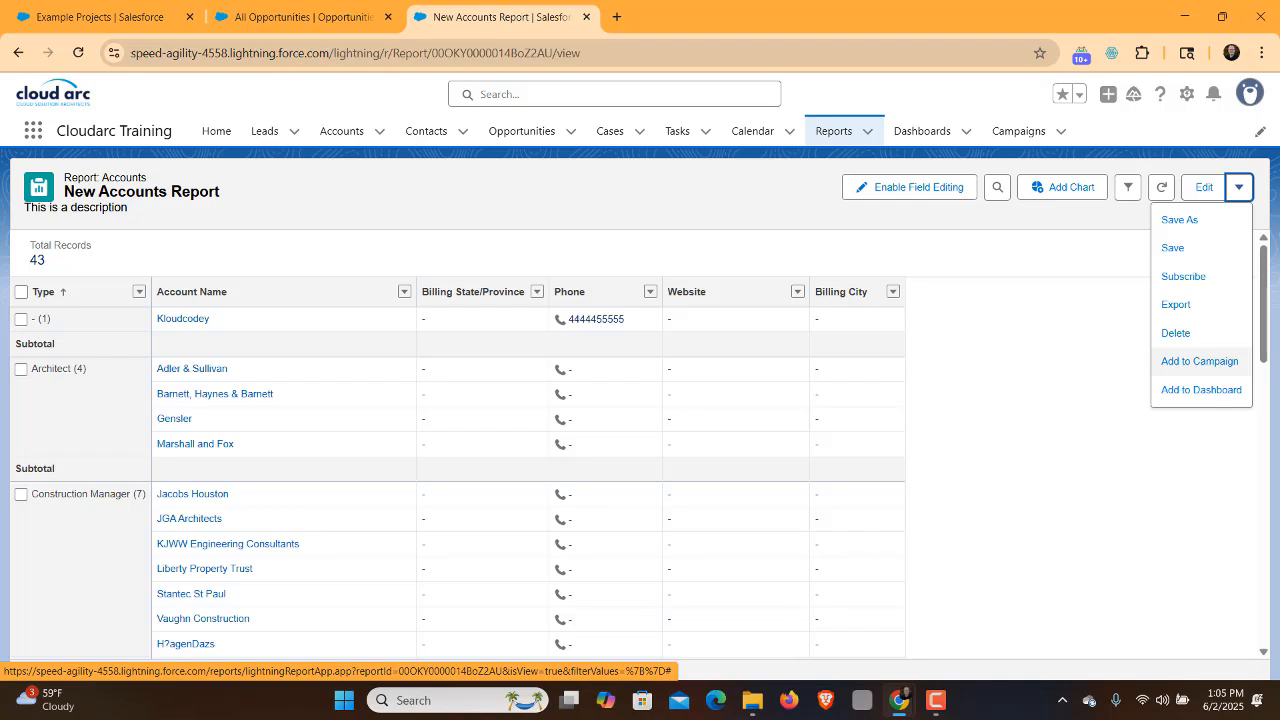
{"action": "left_click", "coordinate": [1066, 290]}
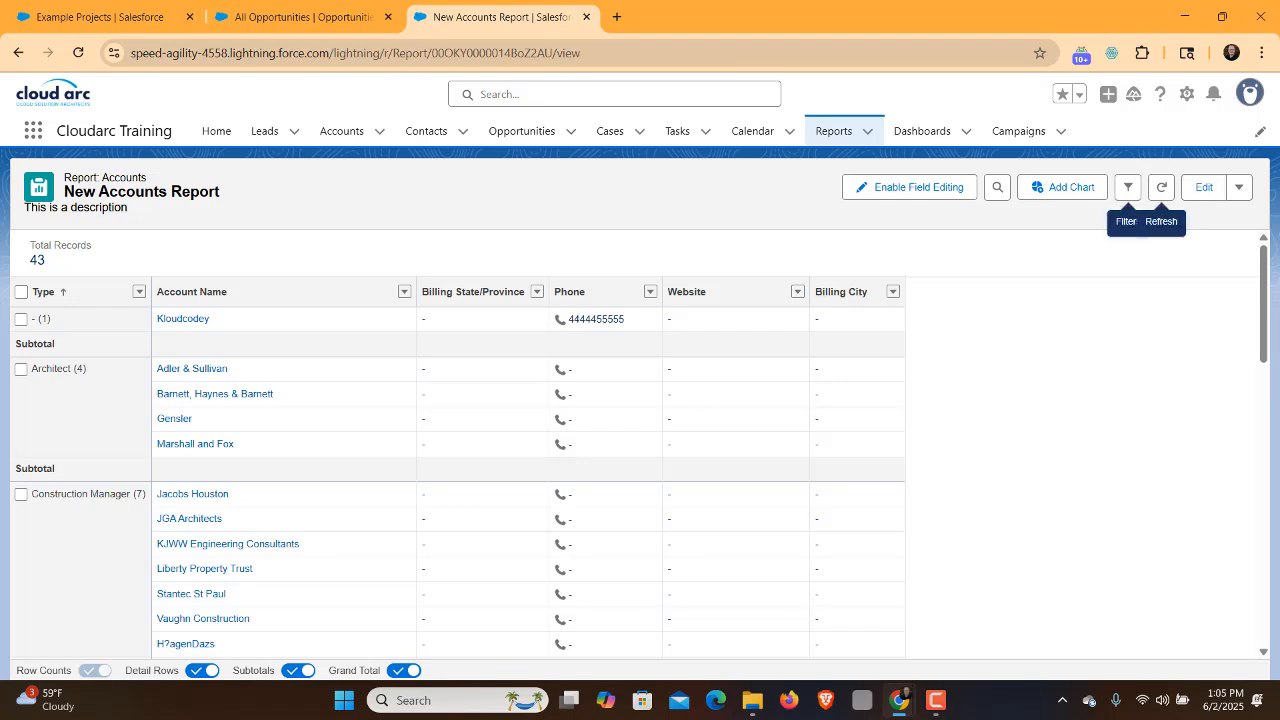
Reopen the report for editing, add a chart, and view the chart's properties
{"action": "left_click", "coordinate": [1204, 187]}
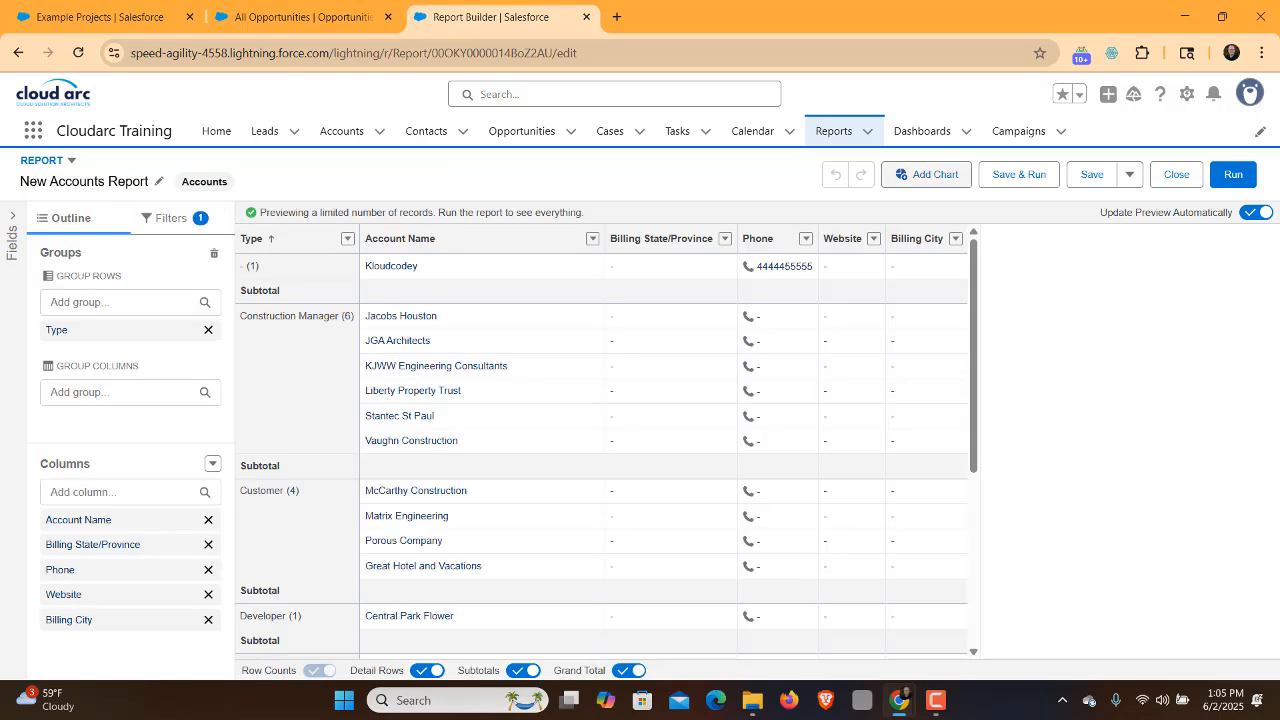
{"action": "left_click", "coordinate": [926, 174]}
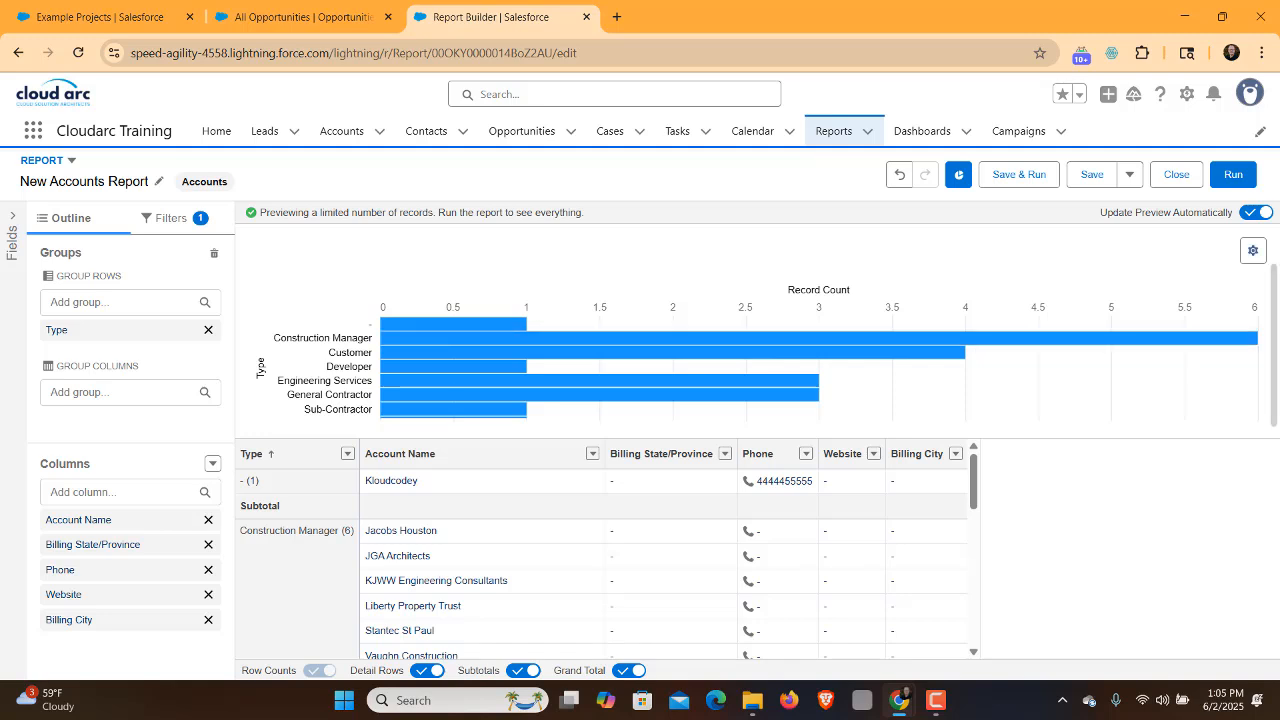
{"action": "left_click", "coordinate": [1253, 250]}
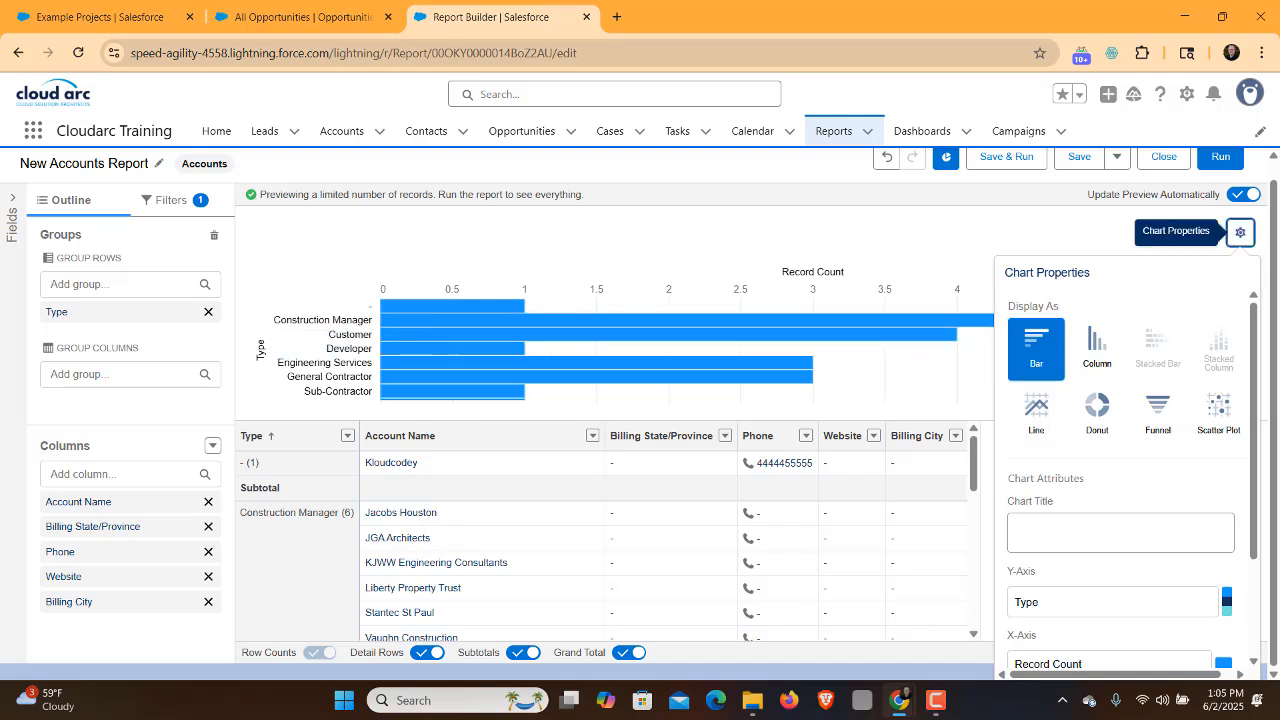
{"action": "left_click", "coordinate": [1240, 232]}
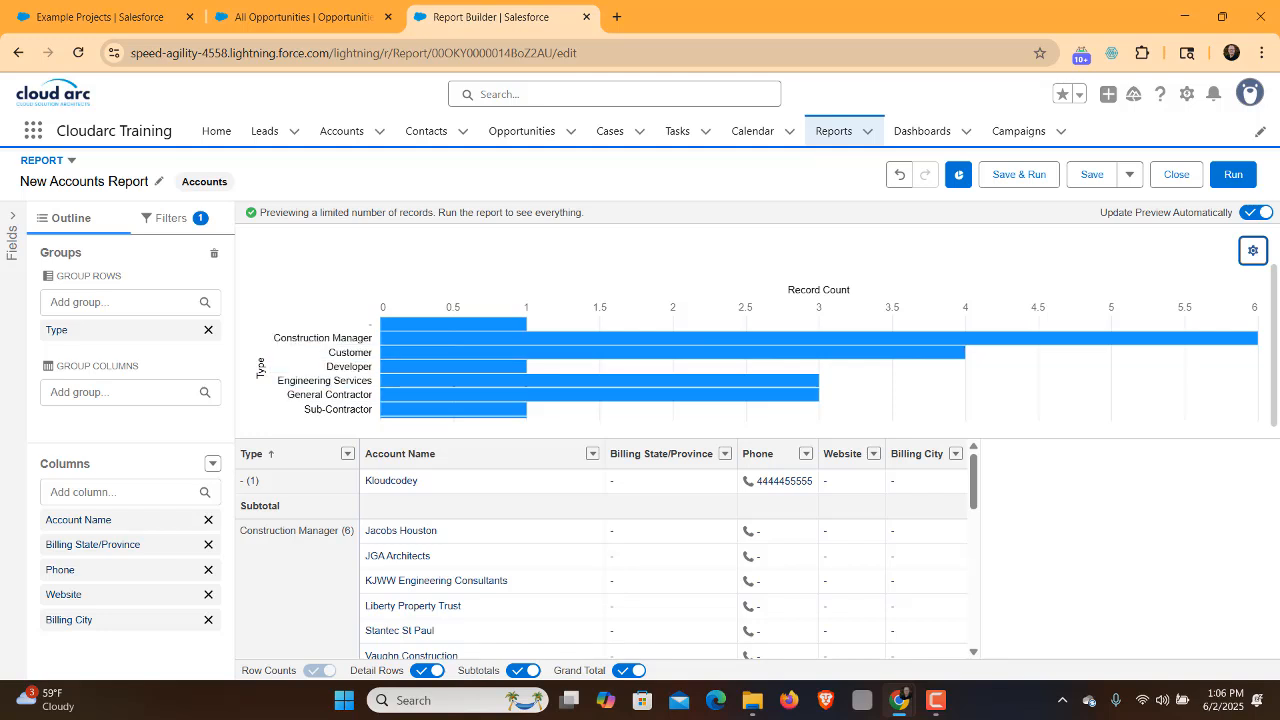
Compare the grouped preview rows with the chart and try displaying it as a Column chart
{"action": "scroll", "coordinate": [600, 560], "scroll_direction": "down", "scroll_amount": 1}
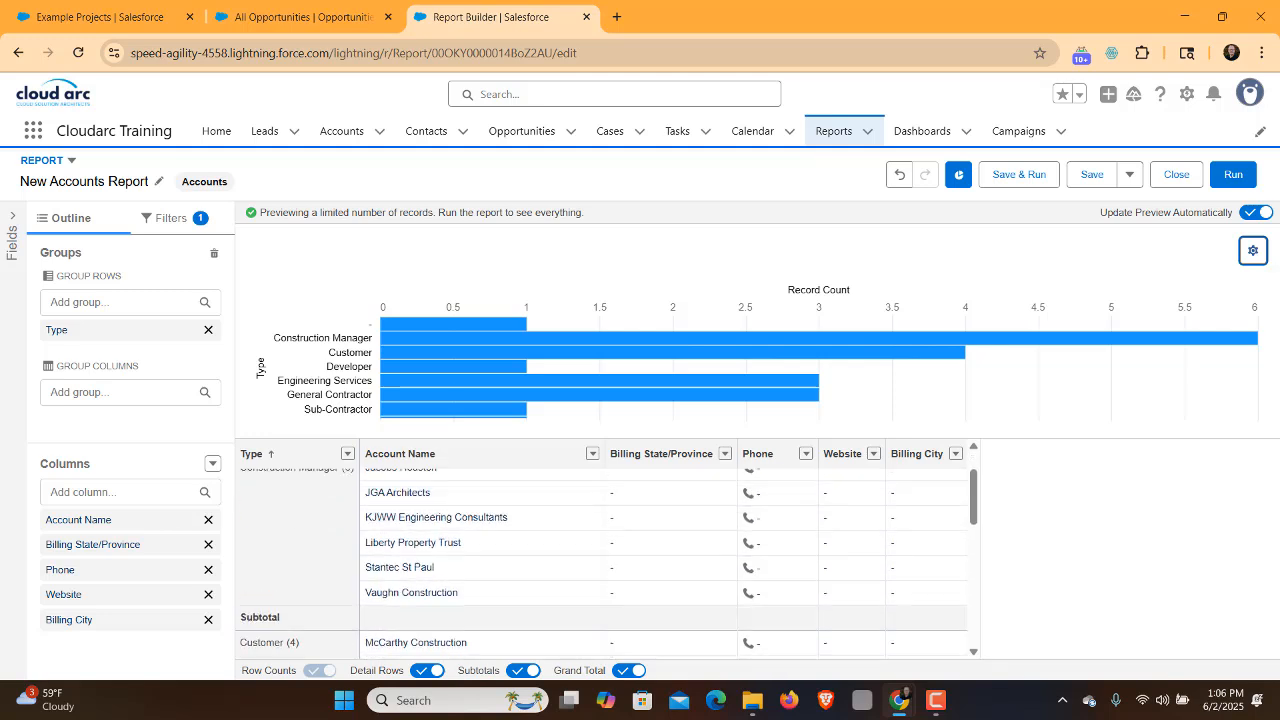
{"action": "scroll", "coordinate": [600, 560], "scroll_direction": "up", "scroll_amount": 1}
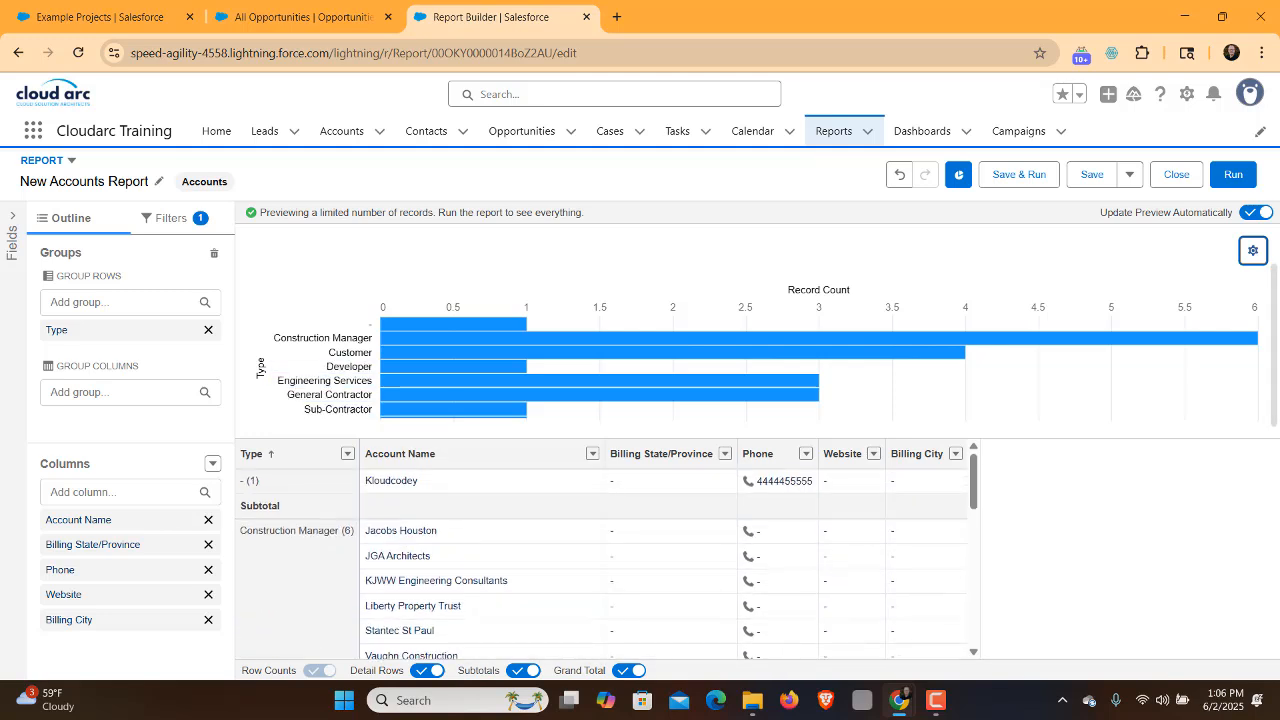
{"action": "scroll", "coordinate": [600, 560], "scroll_direction": "down", "scroll_amount": 1}
{"action": "scroll", "coordinate": [600, 560], "scroll_direction": "down", "scroll_amount": 1}
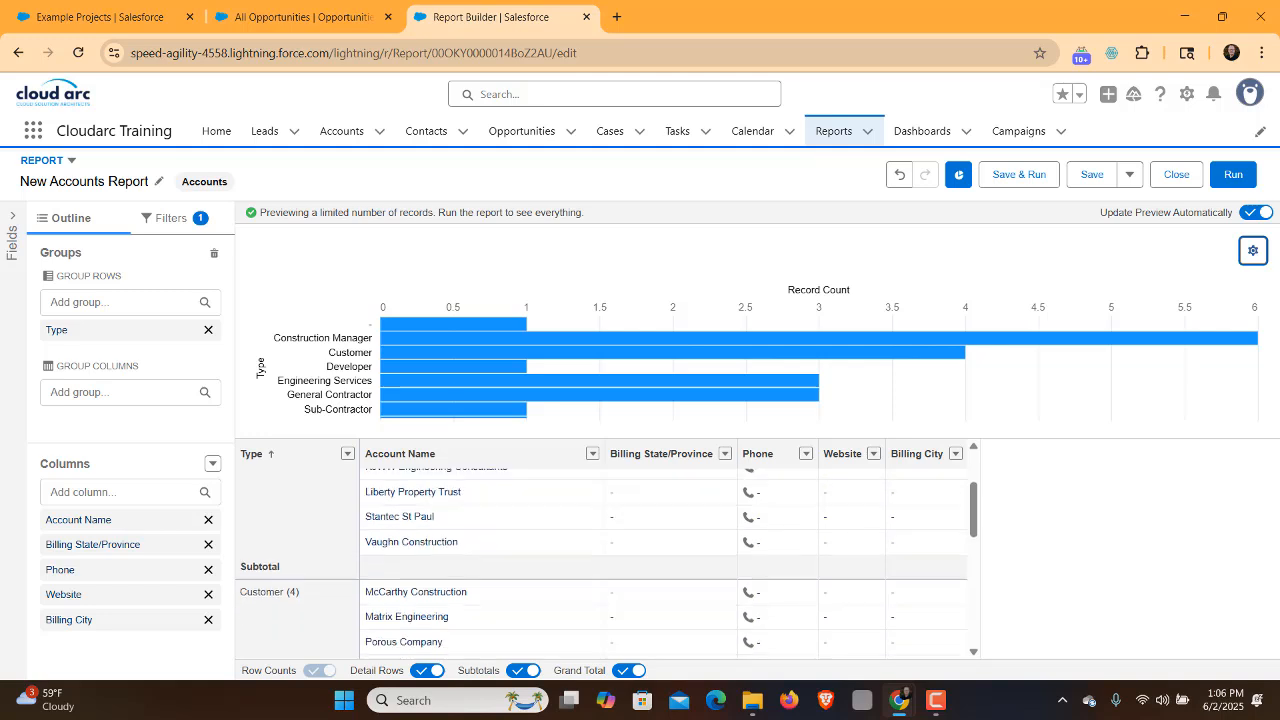
{"action": "scroll", "coordinate": [600, 560], "scroll_direction": "down", "scroll_amount": 2}
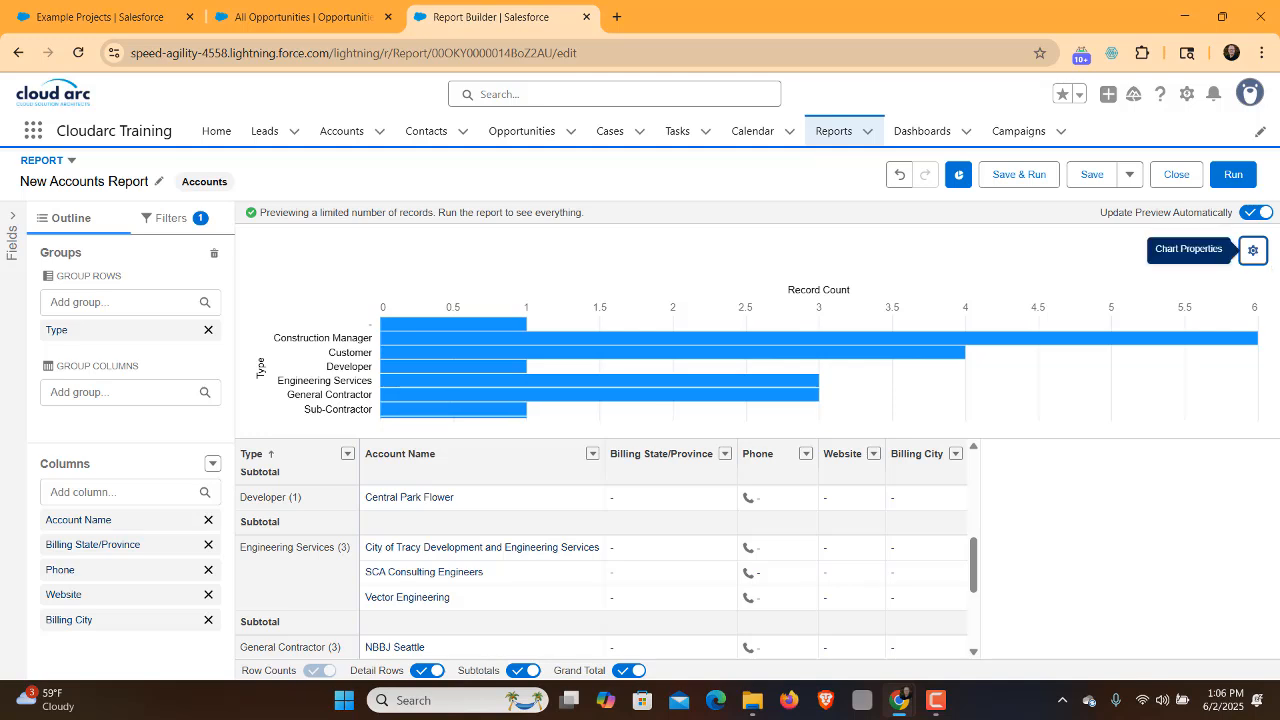
{"action": "left_click", "coordinate": [1253, 250]}
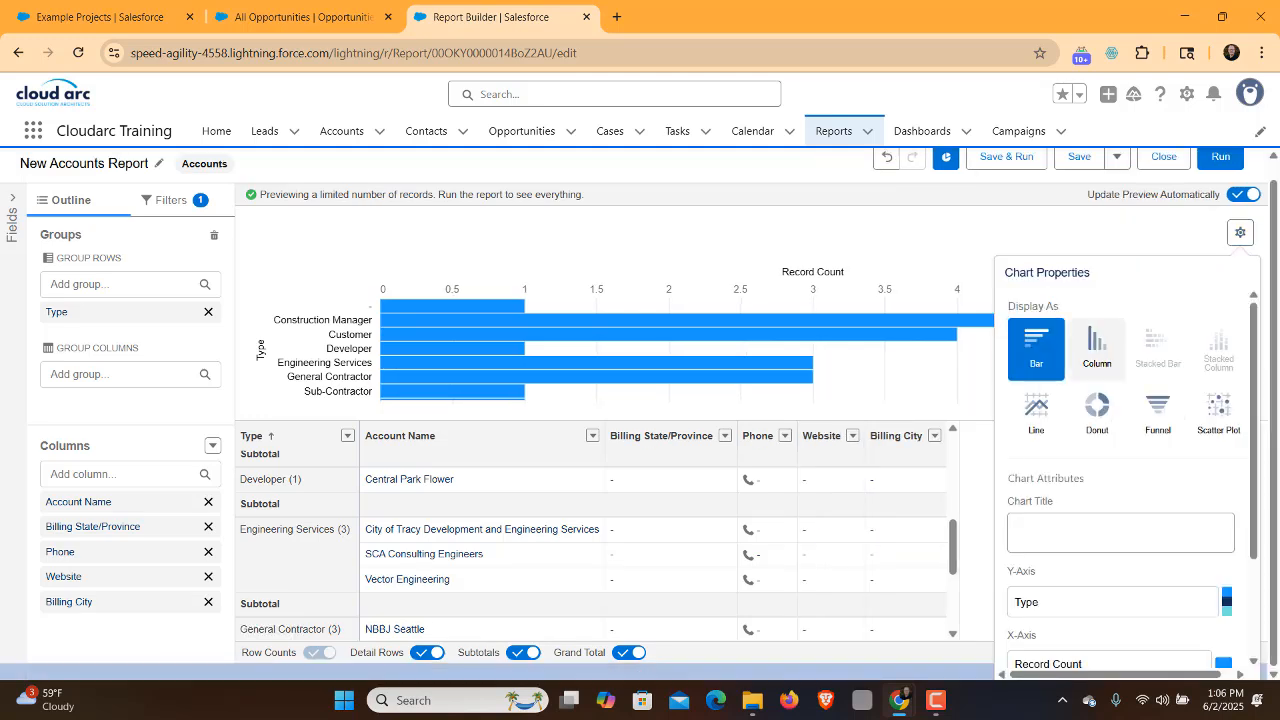
{"action": "left_click", "coordinate": [1096, 348]}
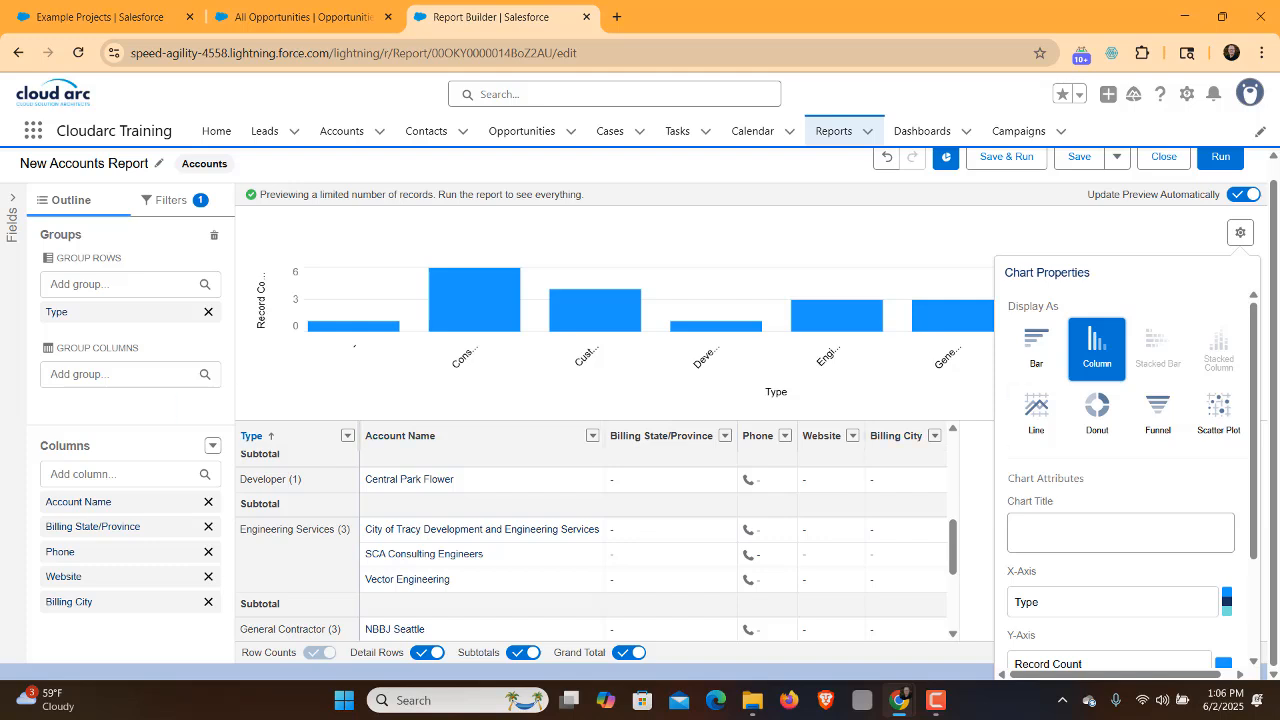
Add Account Owner as a second row grouping under Type
{"action": "left_click", "coordinate": [122, 285]}
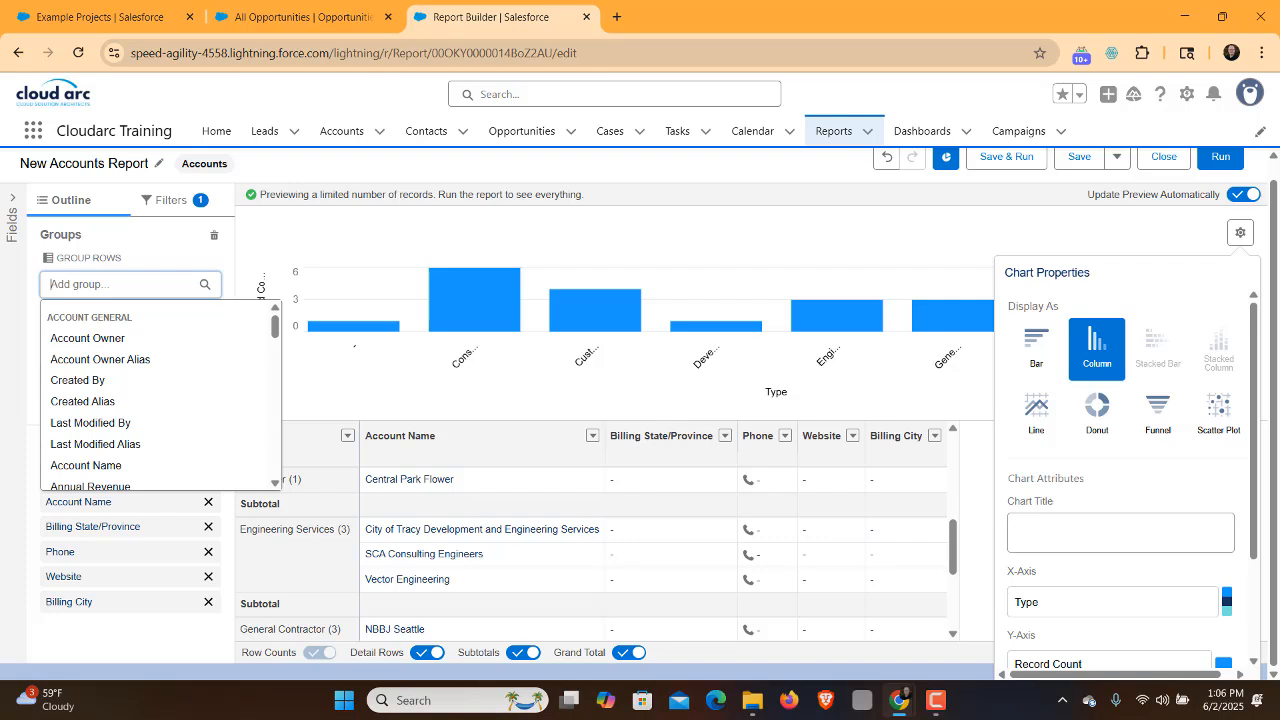
{"action": "type", "text": "ow"}
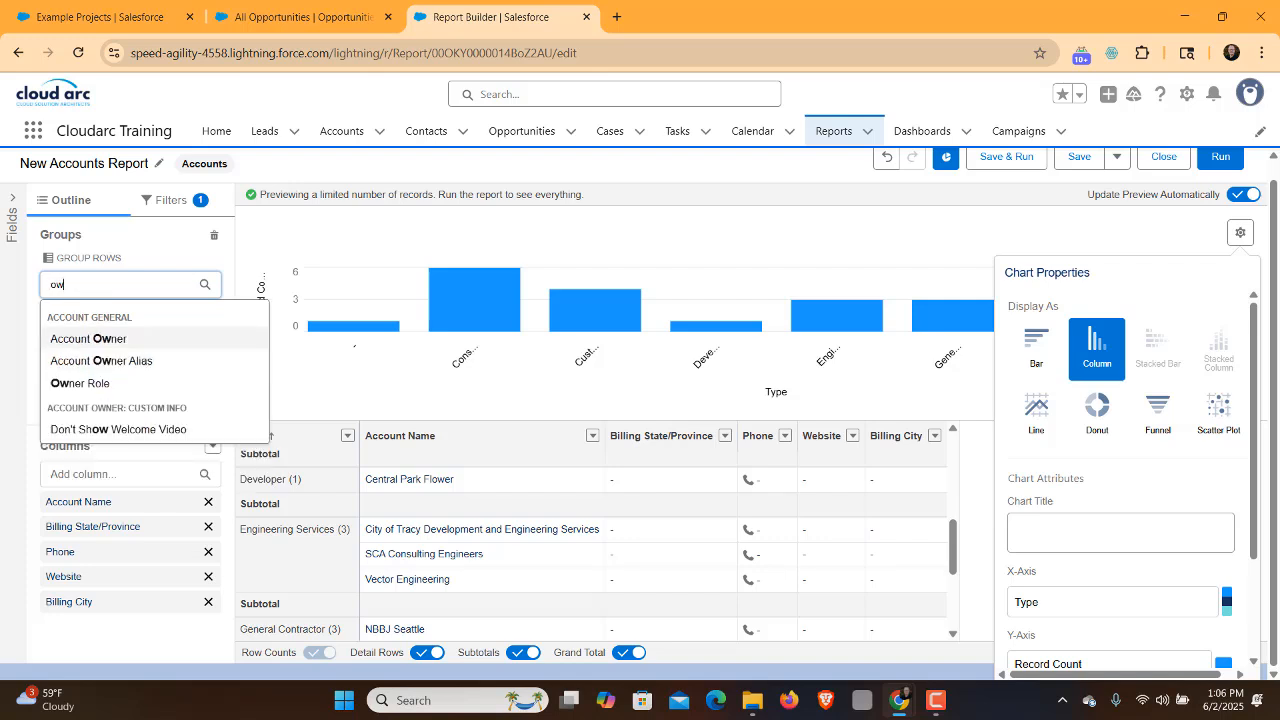
{"action": "left_click", "coordinate": [88, 338]}
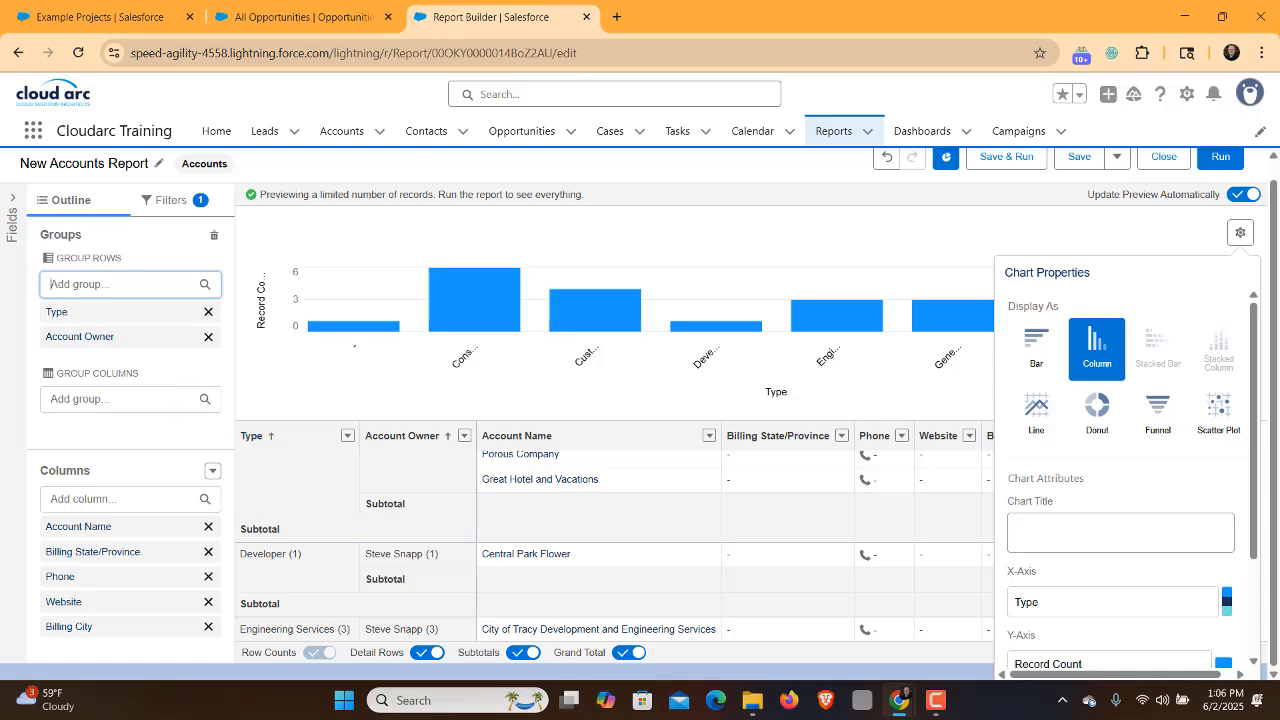
Try the Stacked Bar display, switch the chart to Stacked Column, and review its axis, stacking and legend attributes
{"action": "left_click", "coordinate": [1252, 250]}
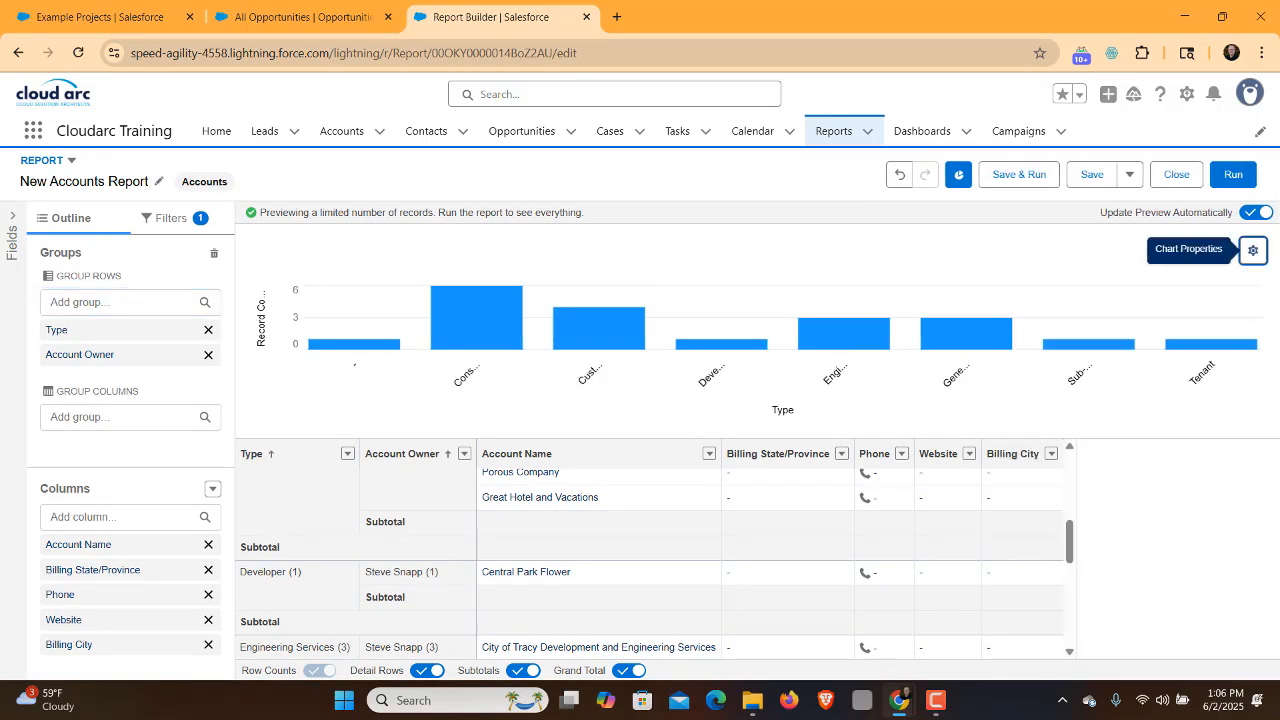
{"action": "left_click", "coordinate": [1252, 250]}
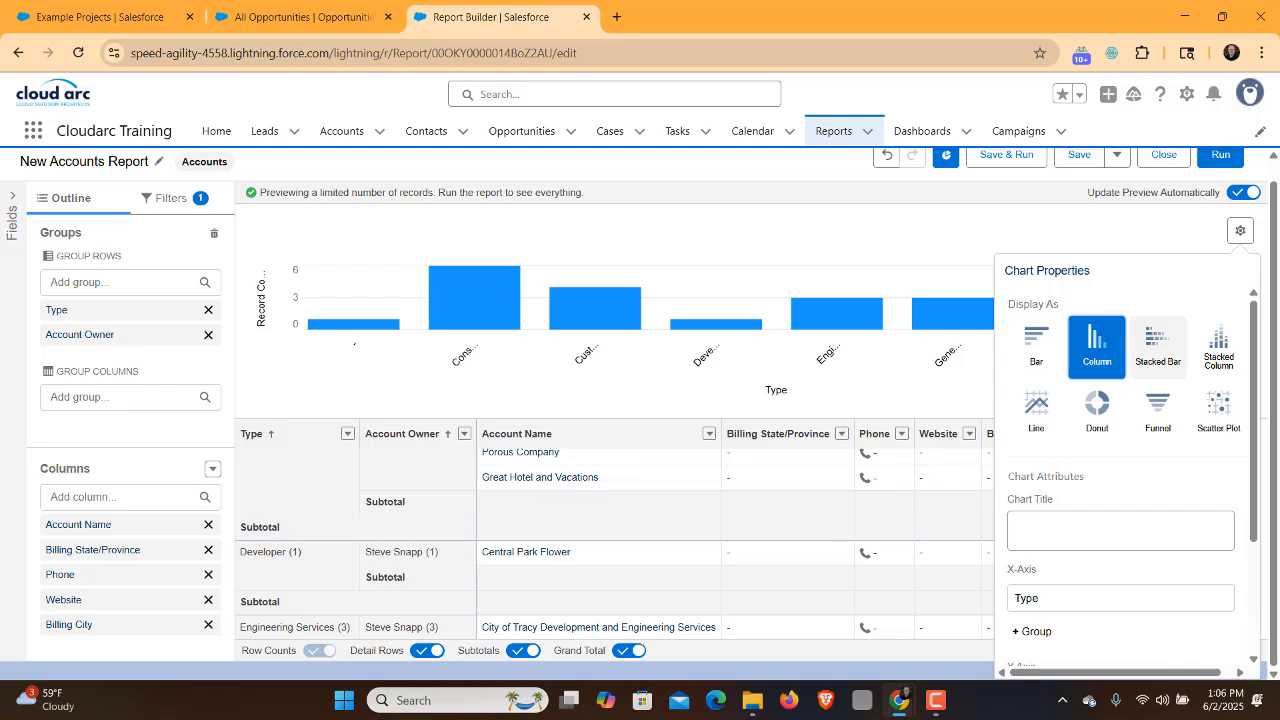
{"action": "left_click", "coordinate": [1157, 347]}
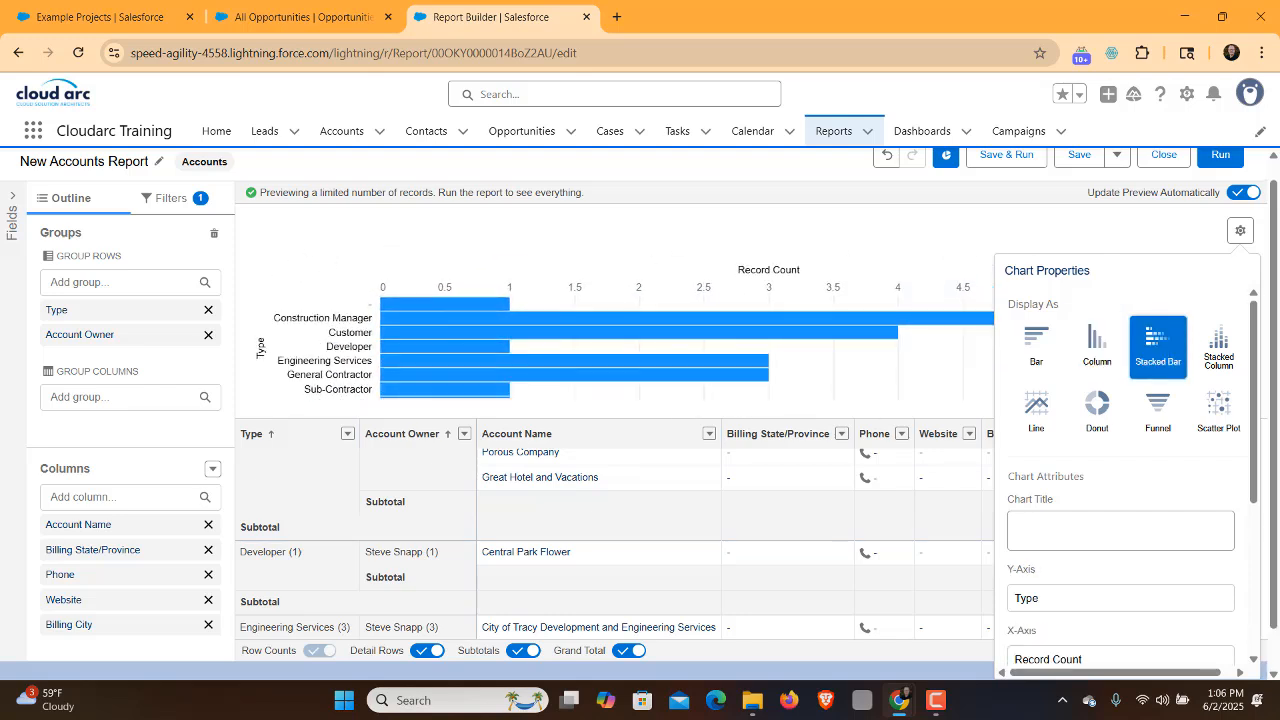
{"action": "left_click", "coordinate": [1218, 347]}
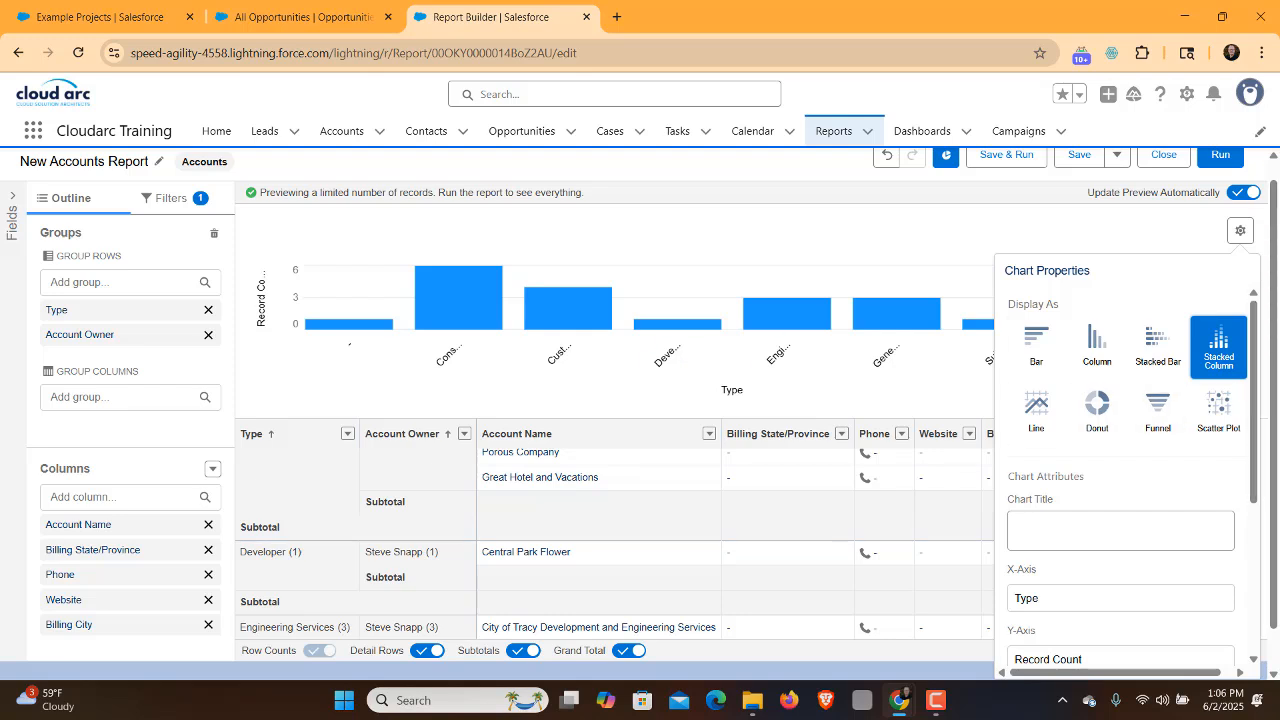
{"action": "scroll", "coordinate": [1120, 470], "scroll_direction": "down", "scroll_amount": 3}
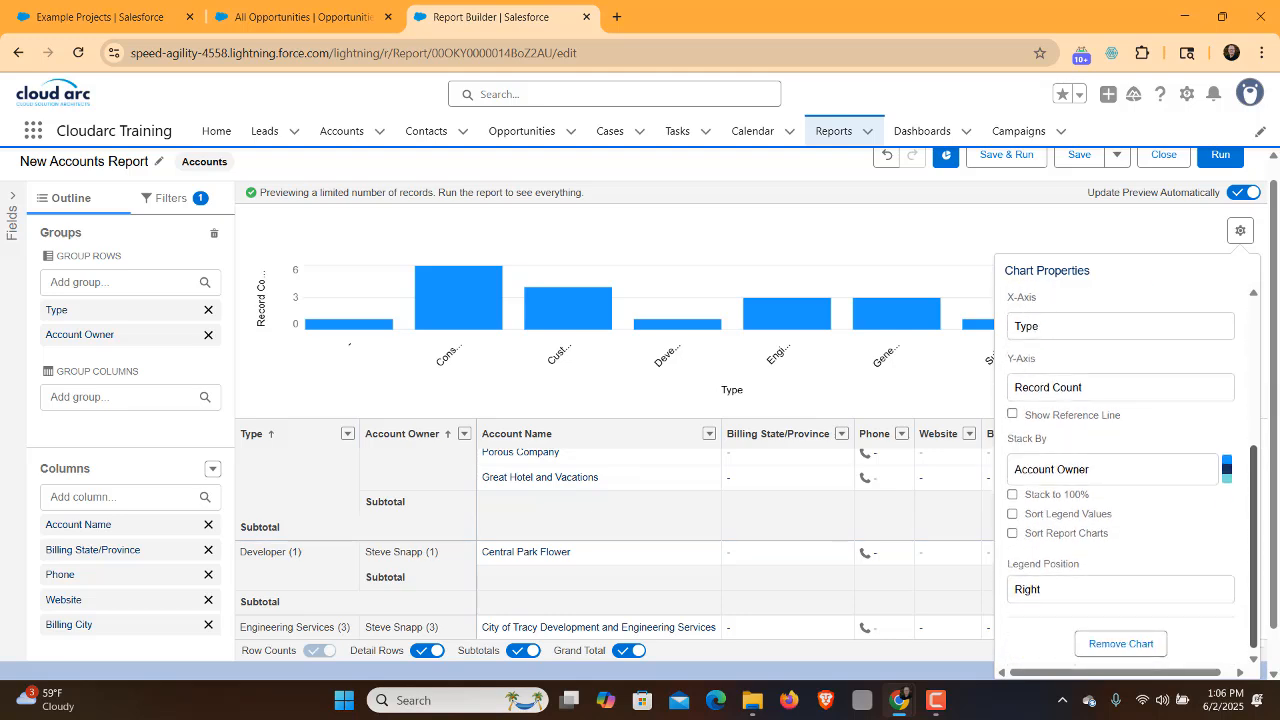
{"action": "scroll", "coordinate": [1120, 470], "scroll_direction": "up", "scroll_amount": 3}
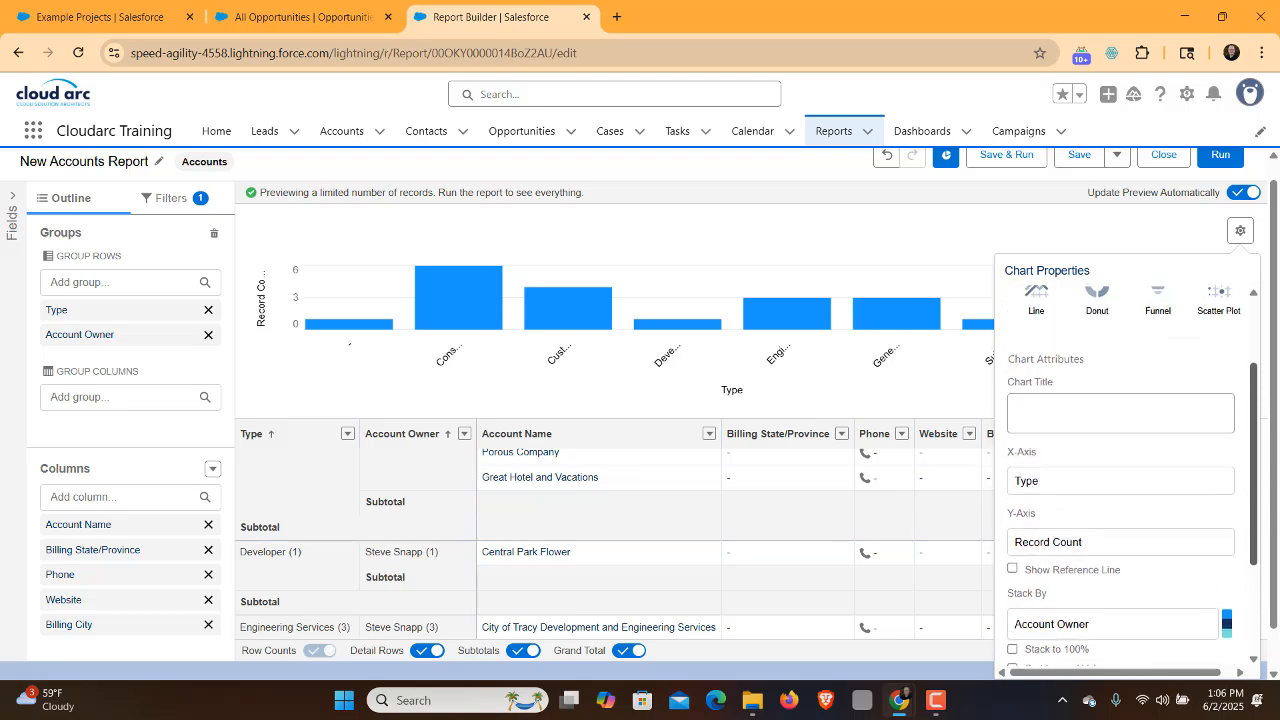
{"action": "scroll", "coordinate": [1120, 470], "scroll_direction": "up", "scroll_amount": 2}
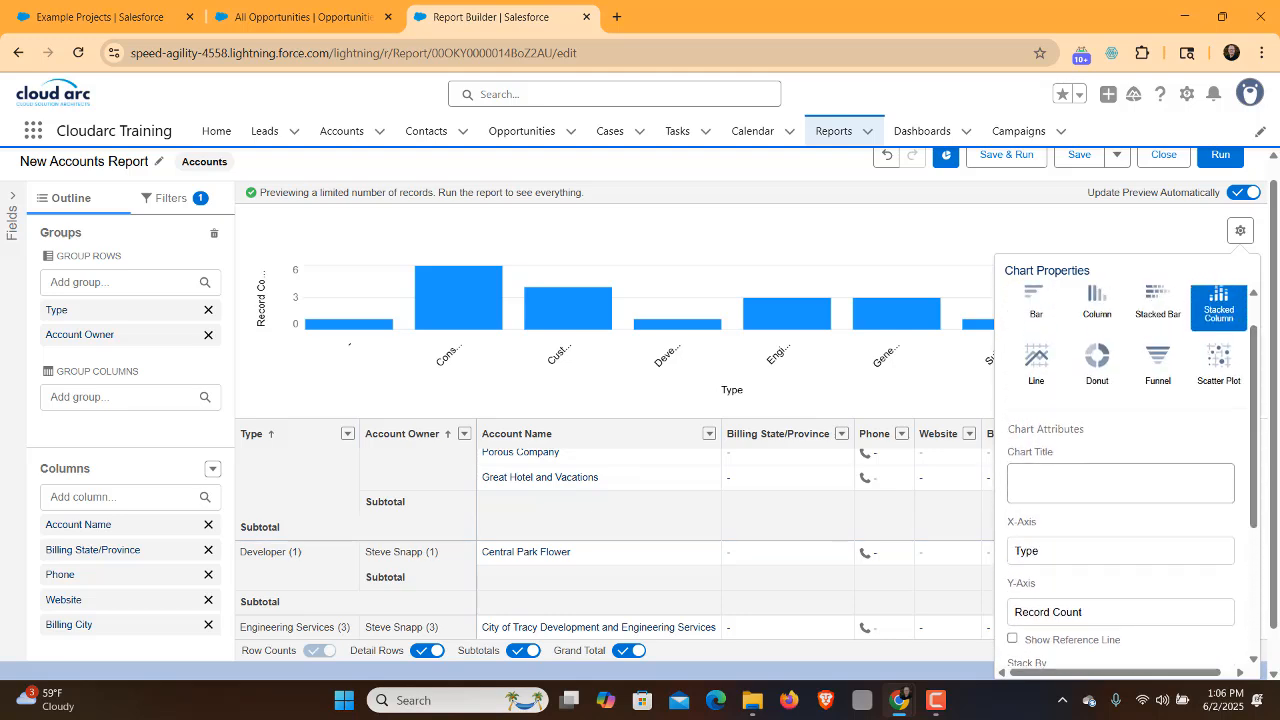
{"action": "scroll", "coordinate": [1120, 470], "scroll_direction": "down", "scroll_amount": 2}
{"action": "scroll", "coordinate": [1120, 470], "scroll_direction": "up", "scroll_amount": 3}
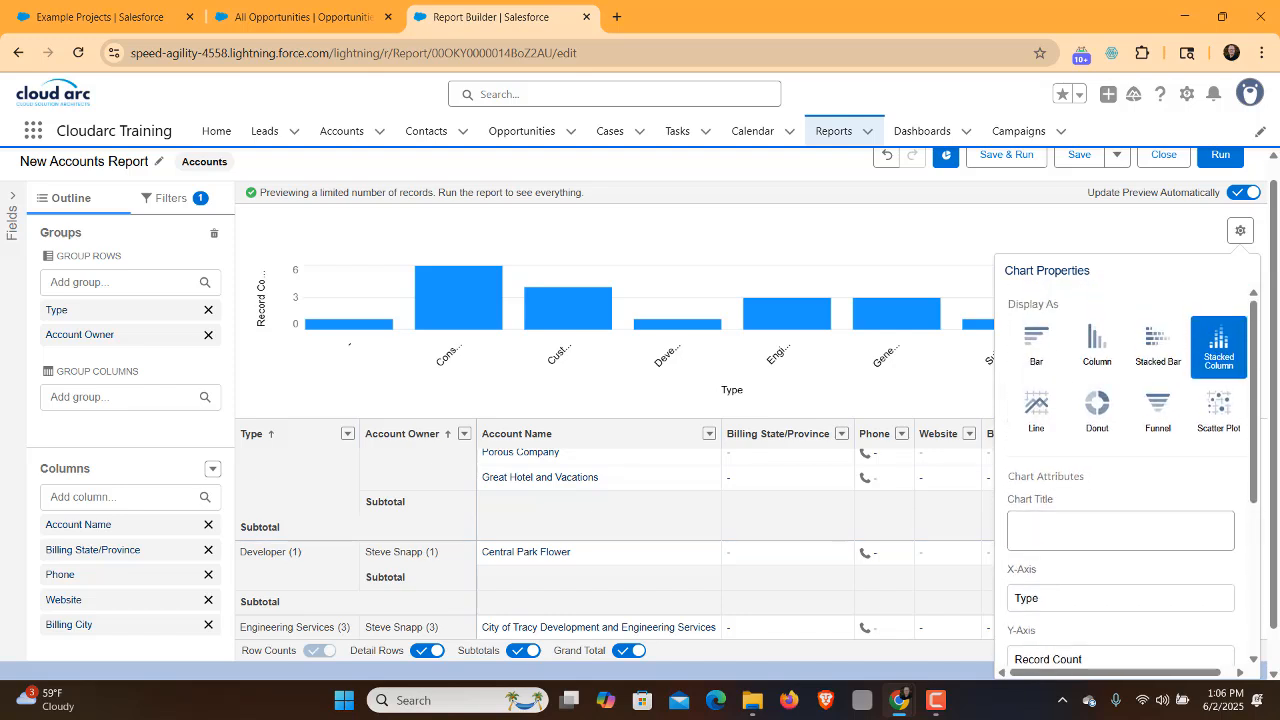
Review the stacked column chart's attributes, change the chart display to Bar and close its properties
{"action": "scroll", "coordinate": [1120, 470], "scroll_direction": "down", "scroll_amount": 4}
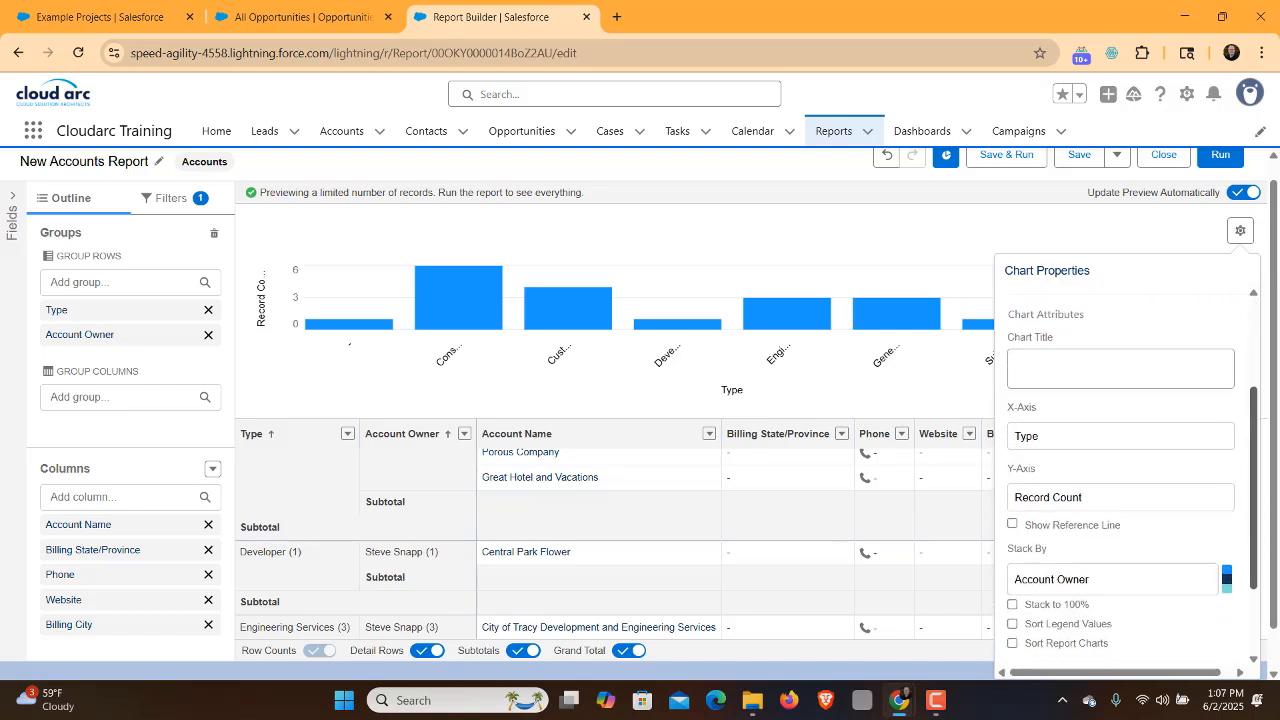
{"action": "scroll", "coordinate": [1120, 470], "scroll_direction": "up", "scroll_amount": 4}
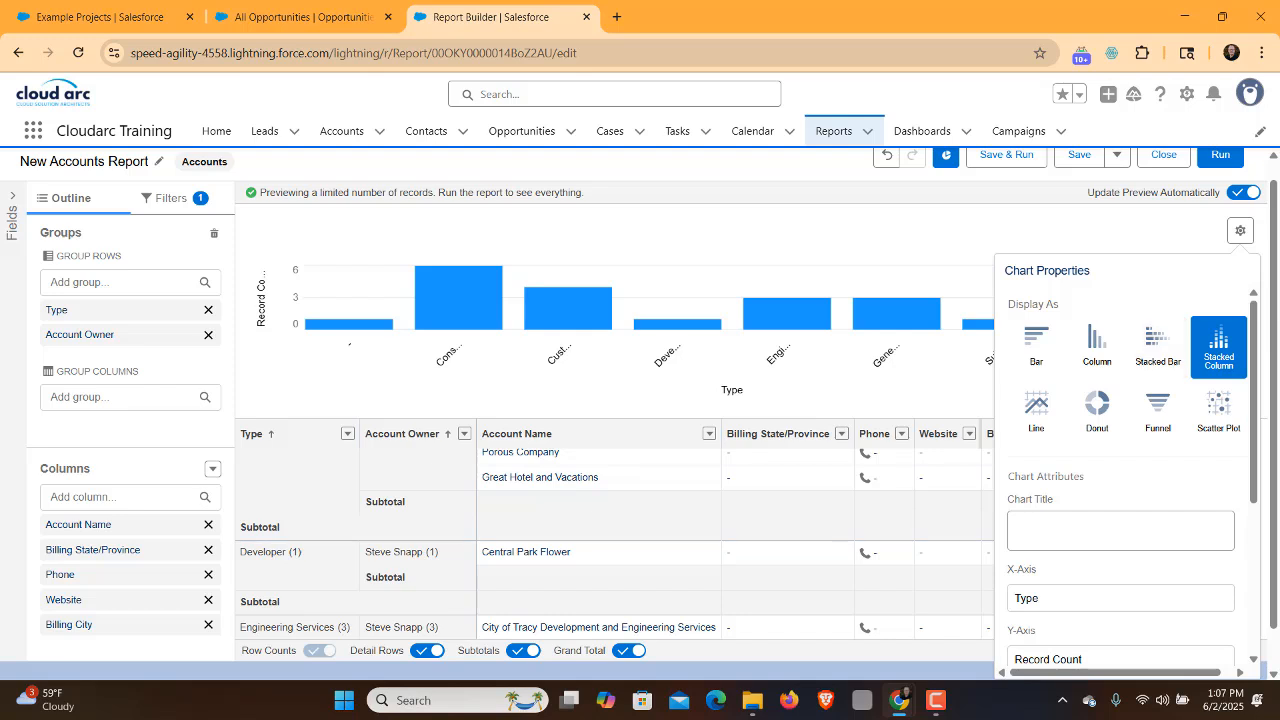
{"action": "left_click", "coordinate": [1036, 345]}
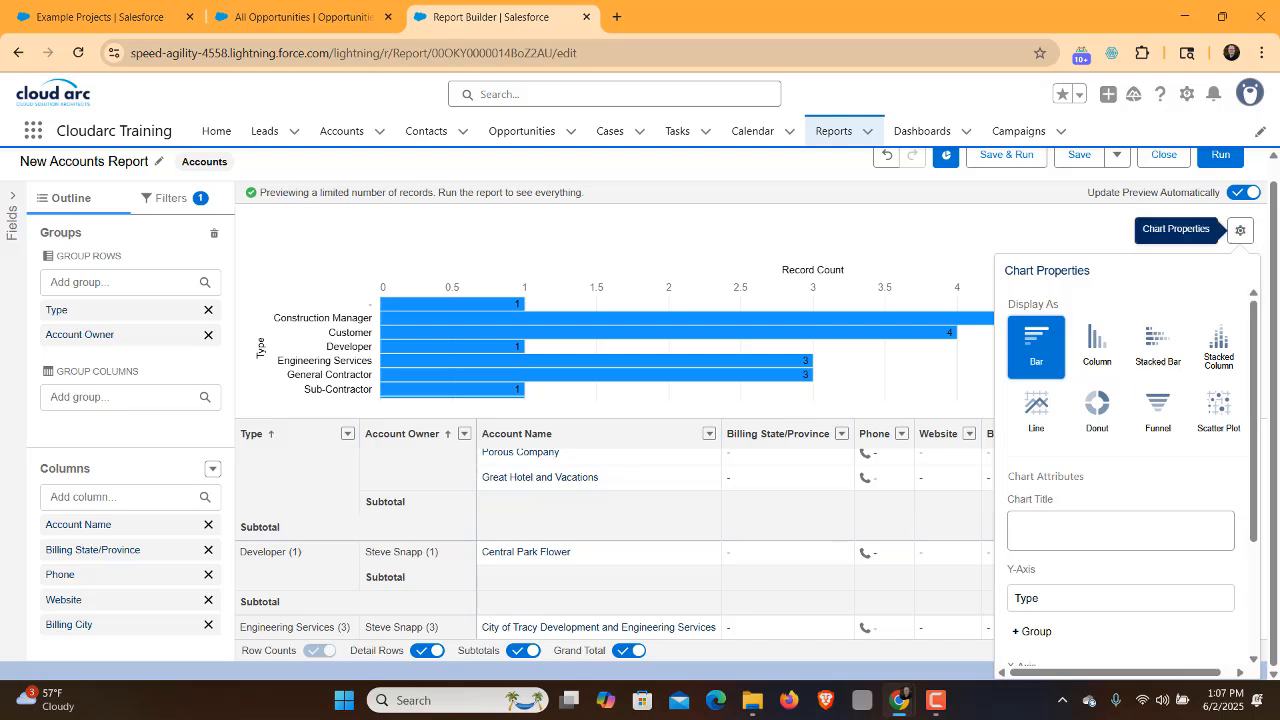
{"action": "left_click", "coordinate": [1240, 230]}
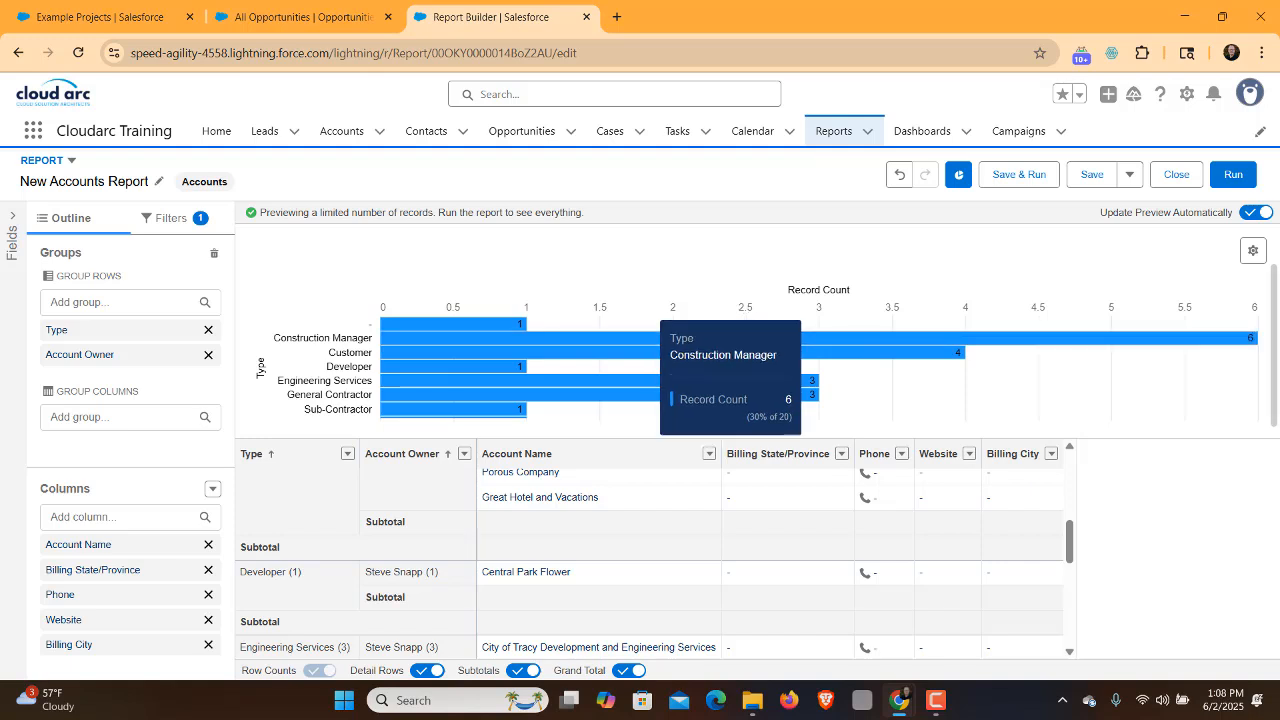
Review the bar chart's axis and value attributes, and leave the report for the dashboards list, saving the changes
{"action": "left_click", "coordinate": [1253, 250]}
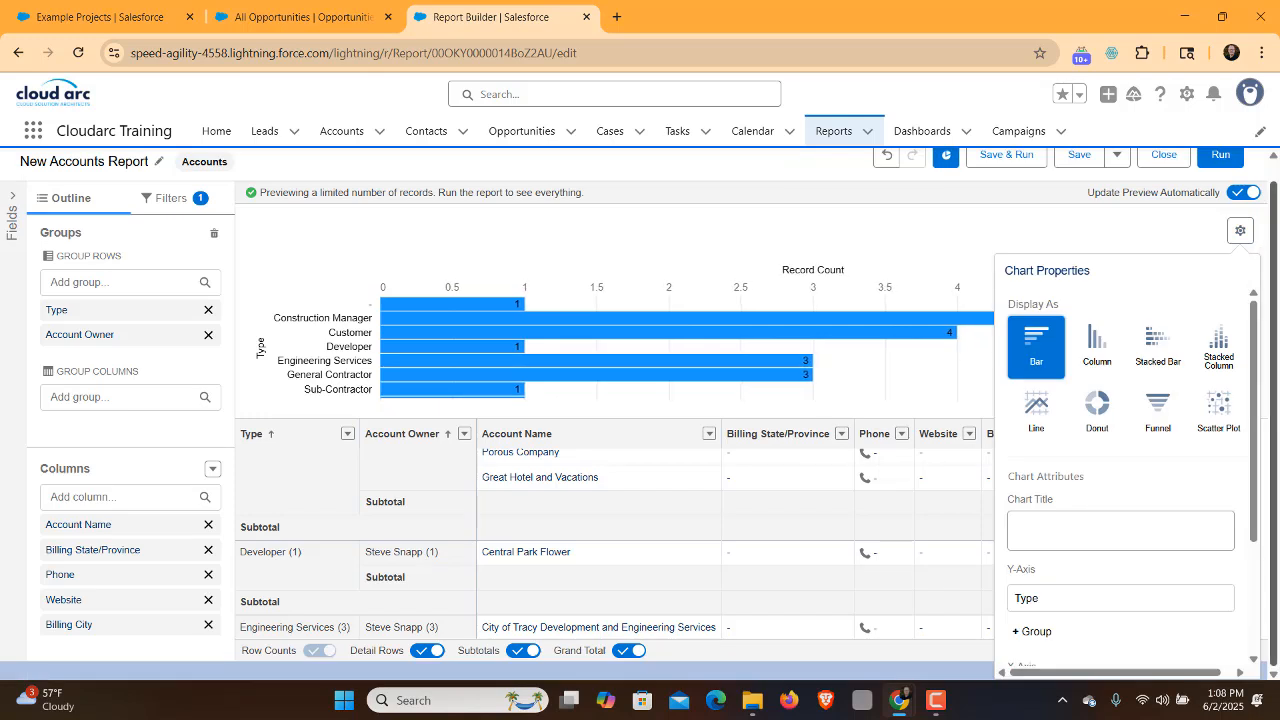
{"action": "scroll", "coordinate": [1120, 470], "scroll_direction": "down", "scroll_amount": 2}
{"action": "scroll", "coordinate": [1120, 470], "scroll_direction": "down", "scroll_amount": 2}
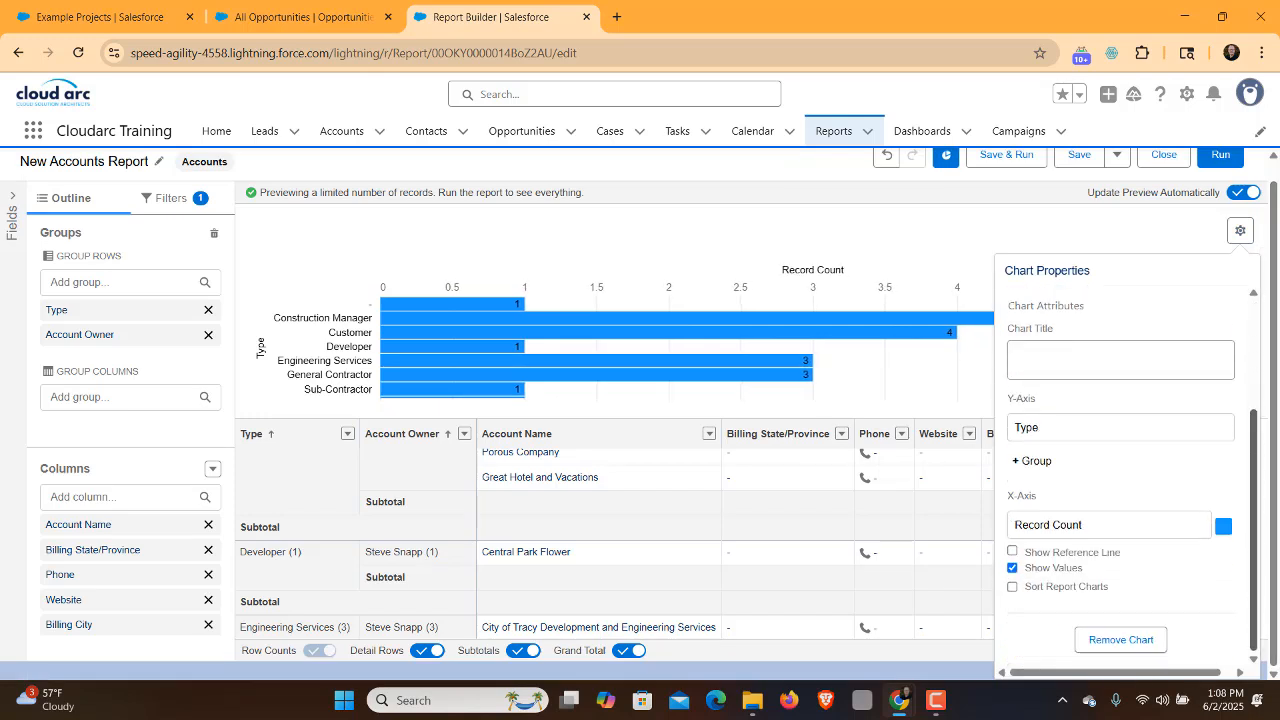
{"action": "scroll", "coordinate": [1120, 470], "scroll_direction": "up", "scroll_amount": 4}
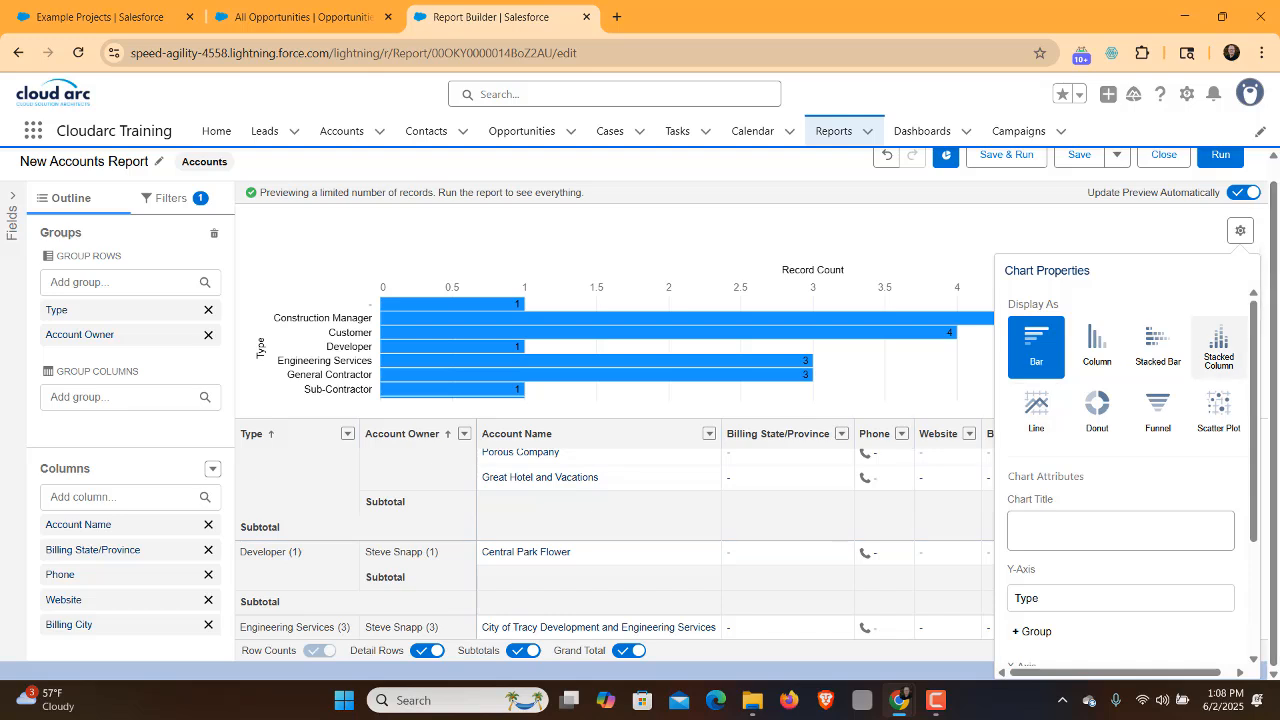
{"action": "left_click", "coordinate": [1240, 231]}
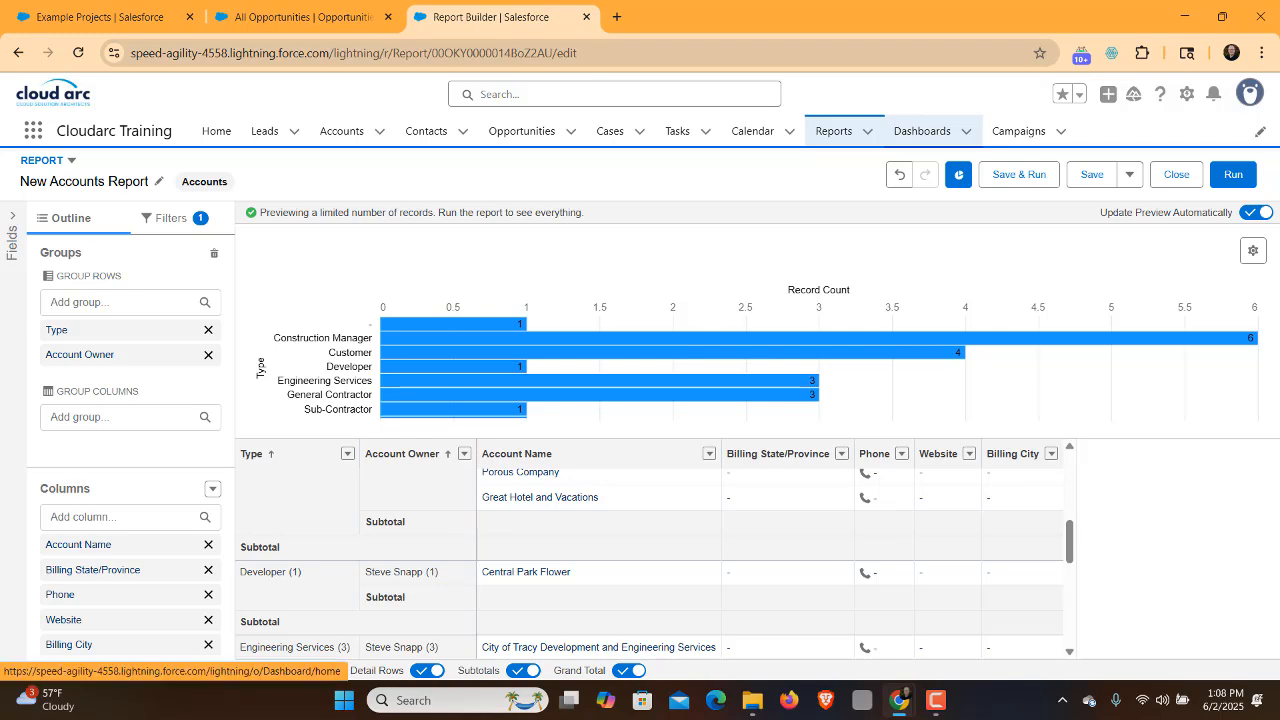
{"action": "left_click", "coordinate": [1176, 174]}
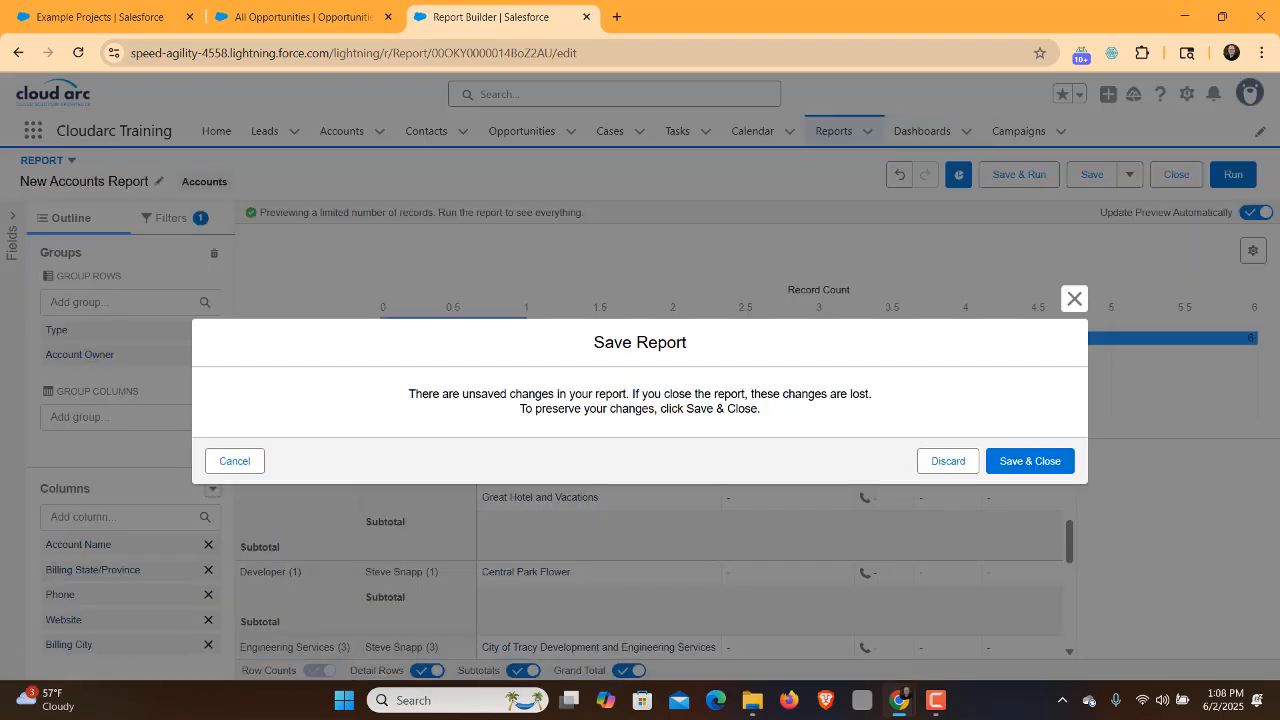
{"action": "left_click", "coordinate": [1030, 461]}
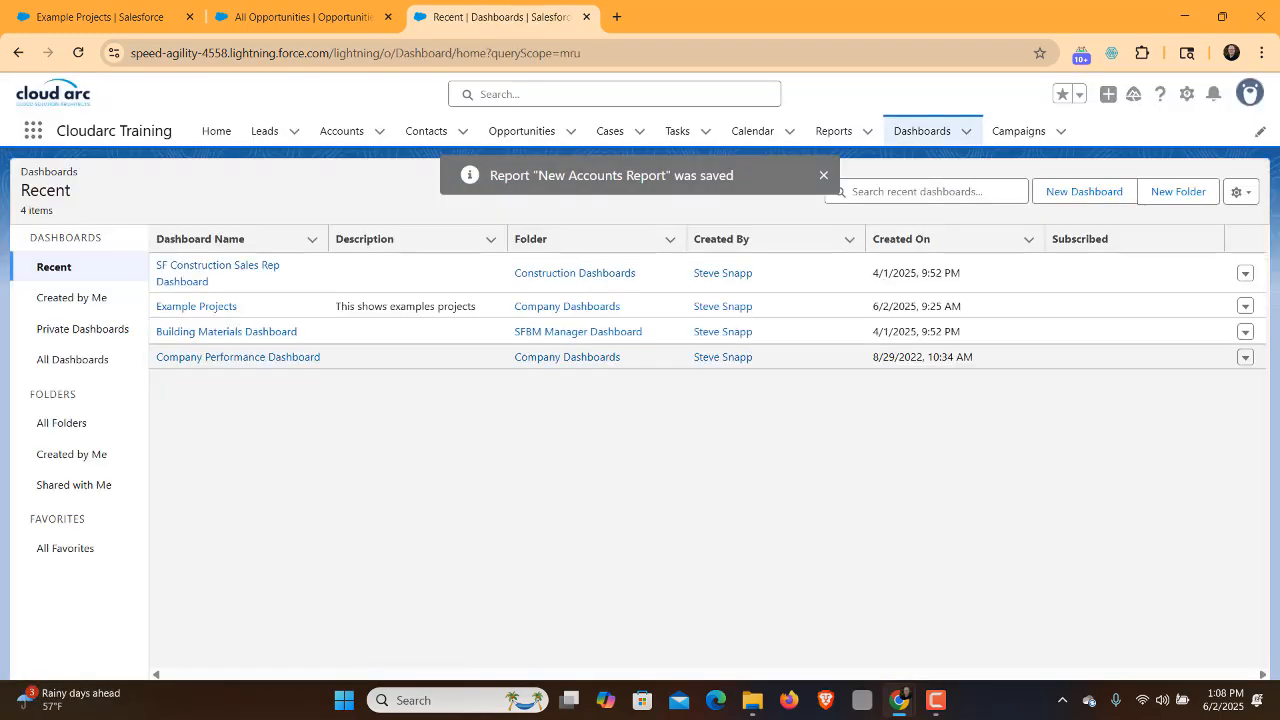
Open the Example Projects dashboard for editing, review the stacked column widget's settings, and leave them without updating
{"action": "left_click", "coordinate": [200, 306]}
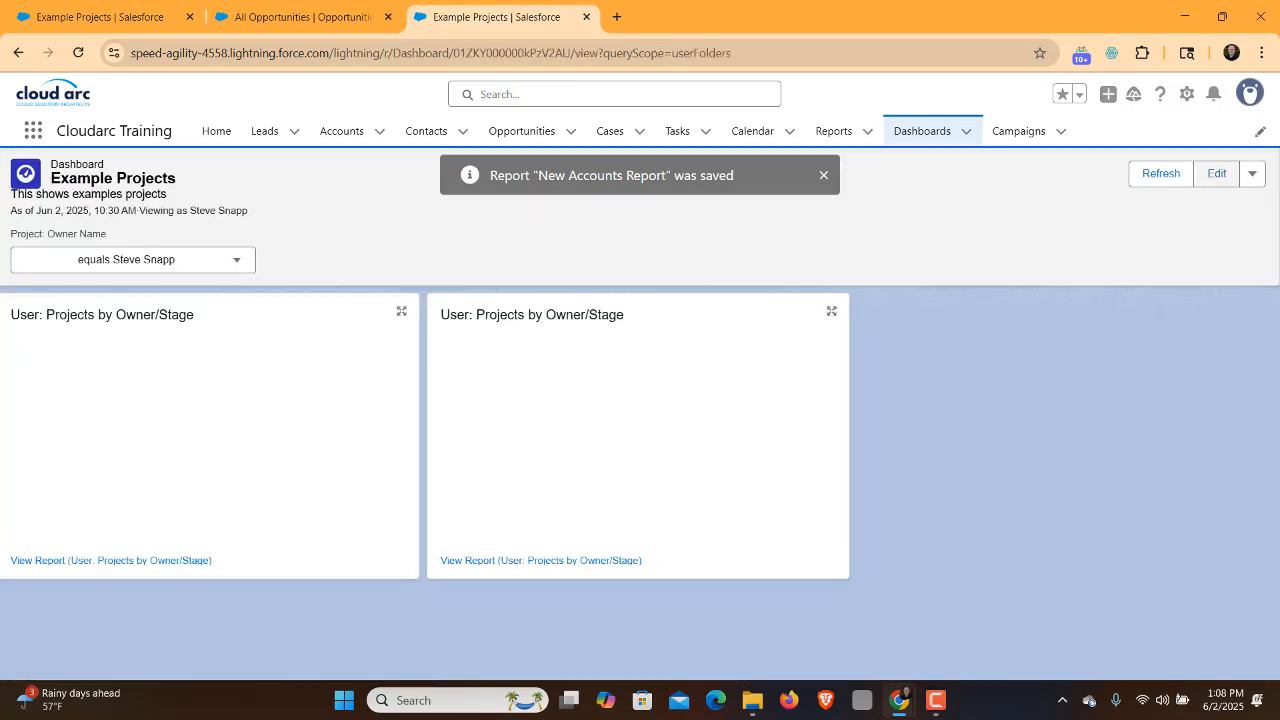
{"action": "left_click", "coordinate": [1216, 174]}
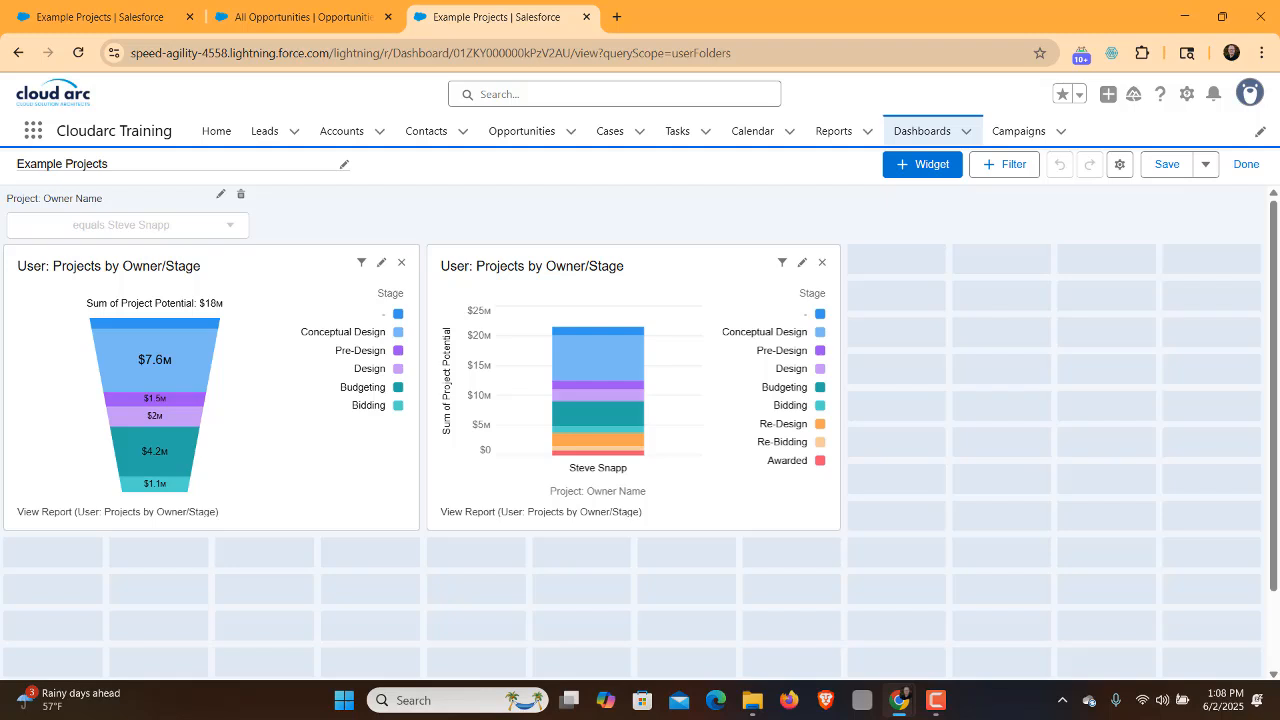
{"action": "left_click", "coordinate": [802, 262]}
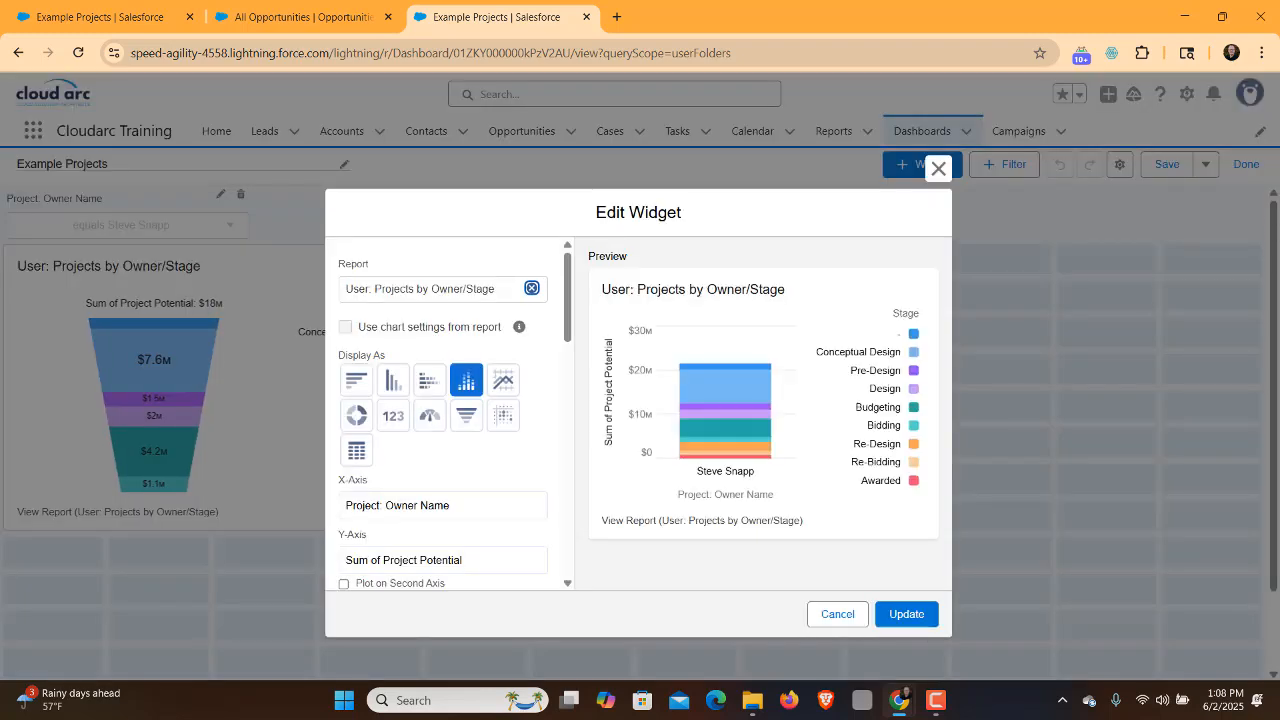
{"action": "scroll", "coordinate": [450, 415], "scroll_direction": "down", "scroll_amount": 10}
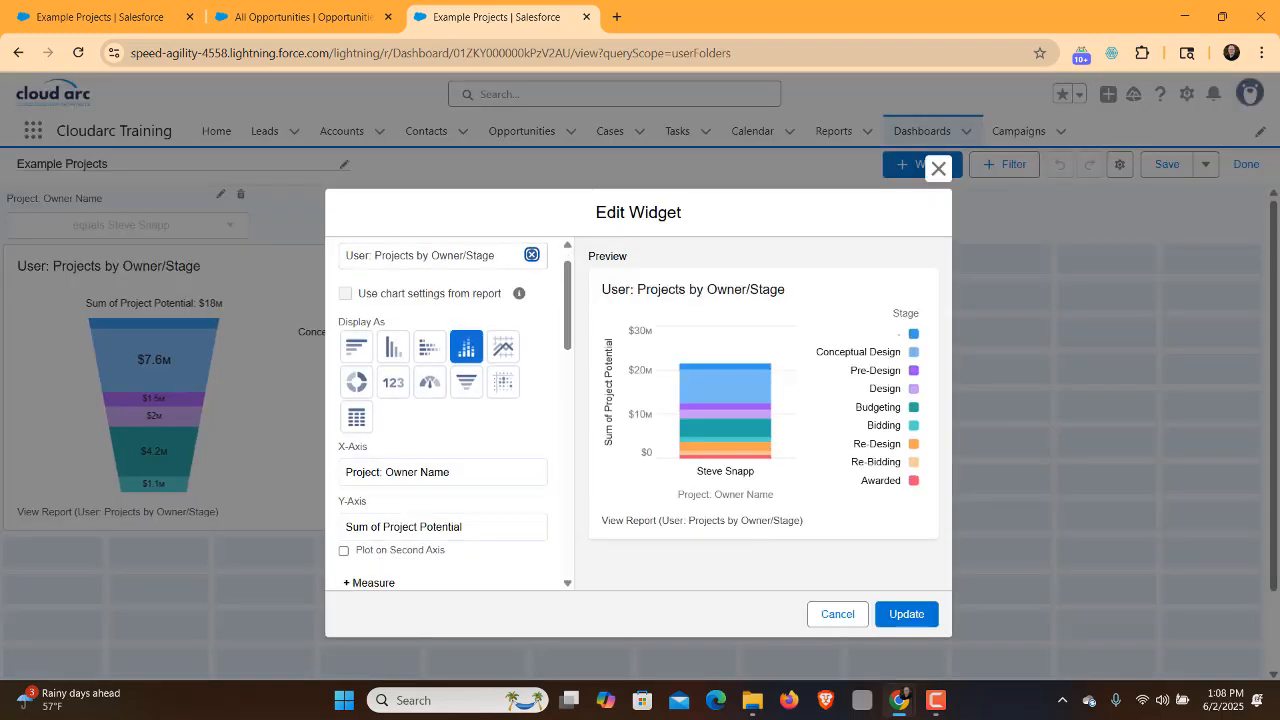
{"action": "scroll", "coordinate": [450, 415], "scroll_direction": "down", "scroll_amount": 2}
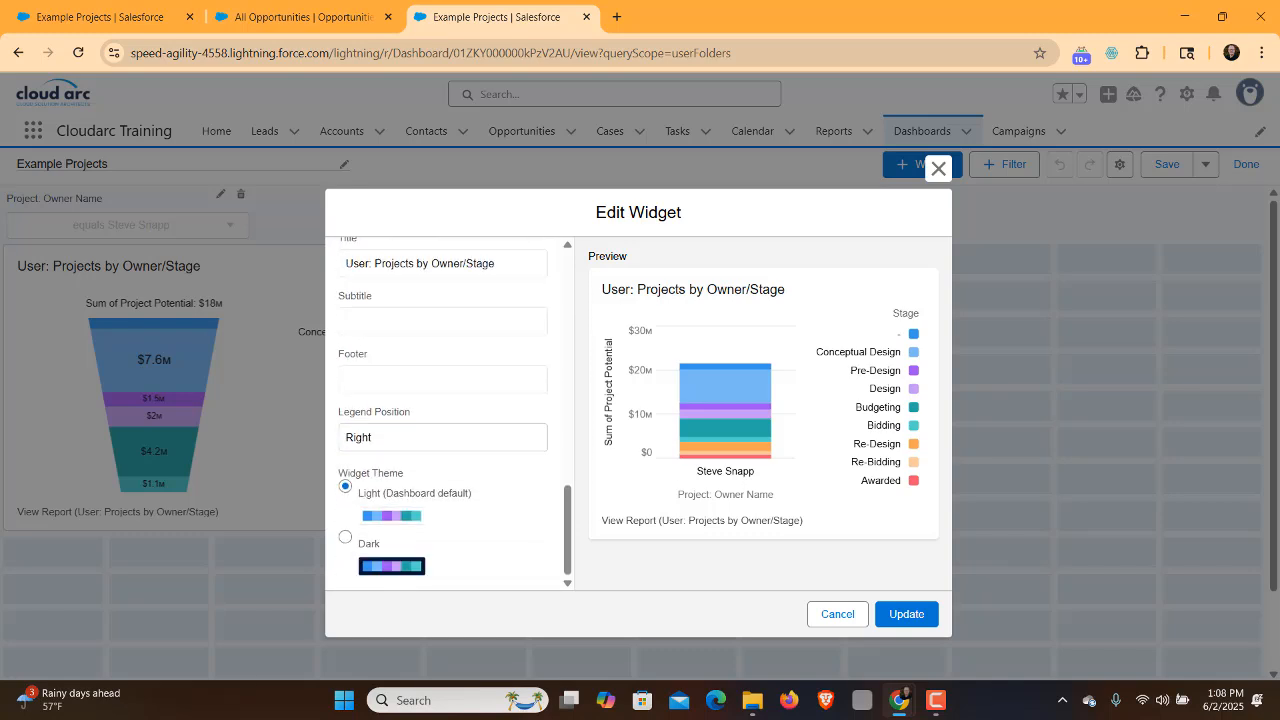
{"action": "scroll", "coordinate": [450, 415], "scroll_direction": "up", "scroll_amount": 12}
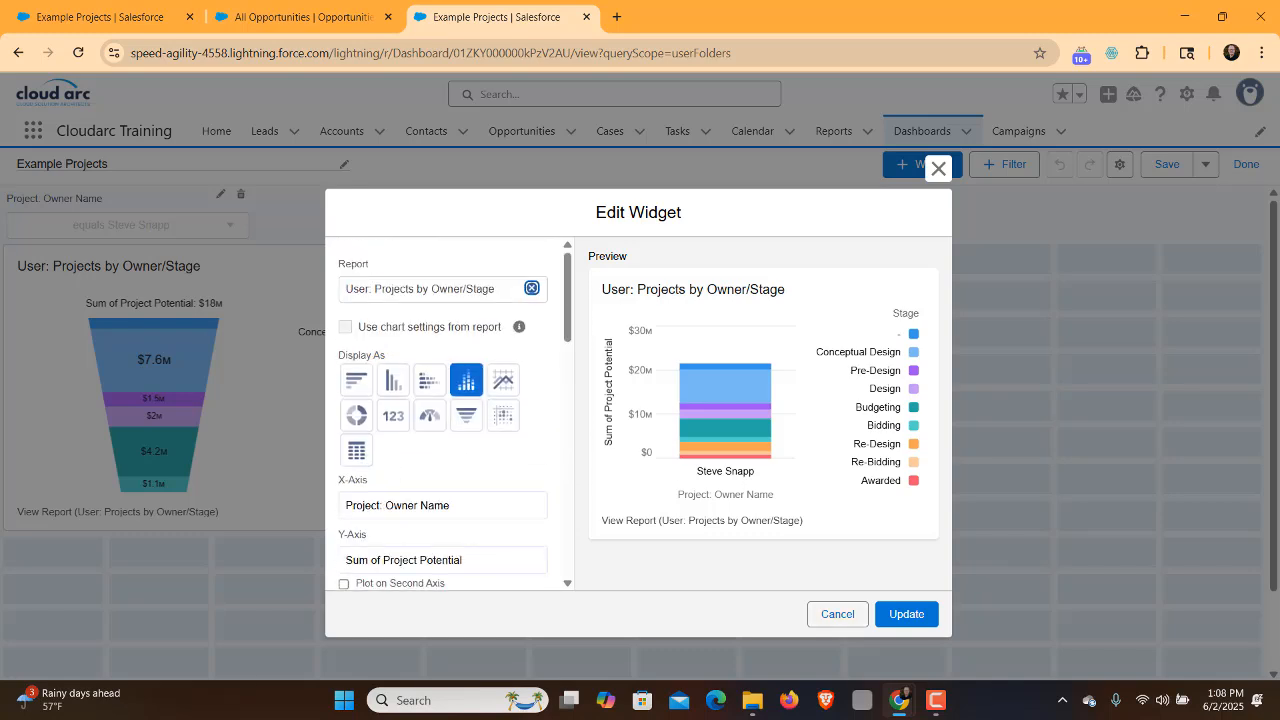
{"action": "left_click", "coordinate": [837, 614]}
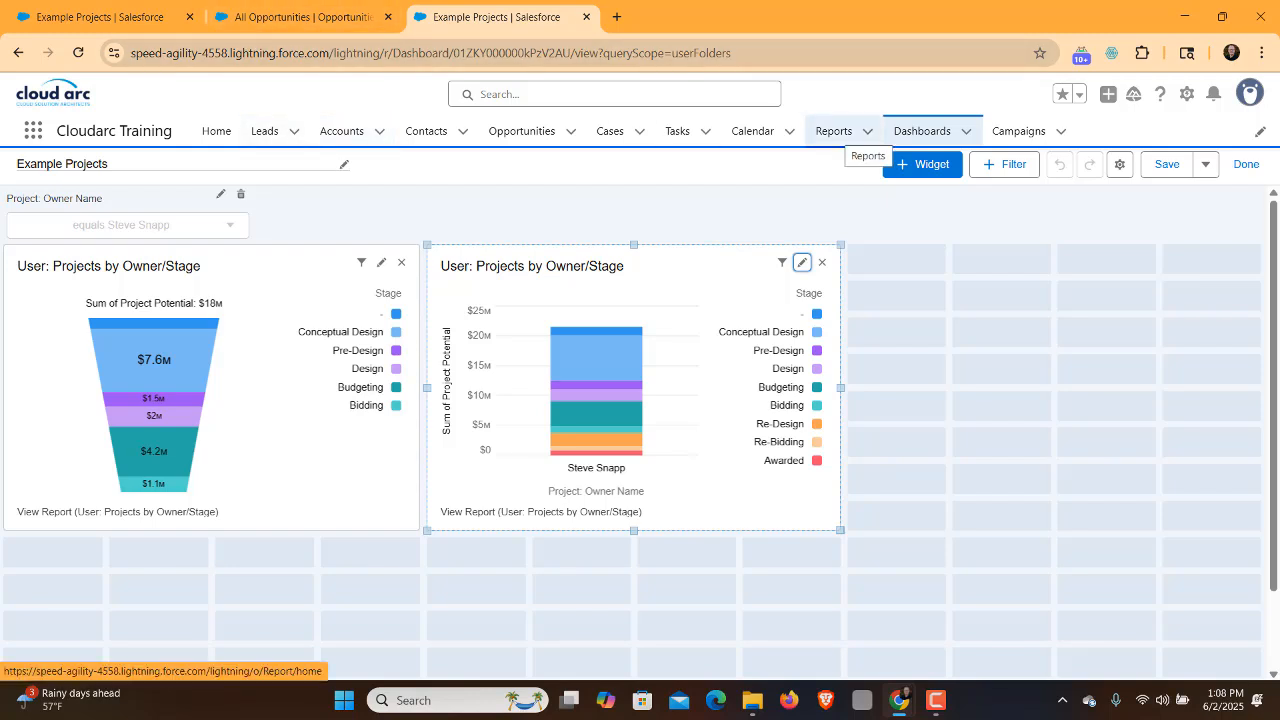
Open New Accounts Report and toggle its chart off, on and off again to compare the views
{"action": "left_click", "coordinate": [834, 131]}
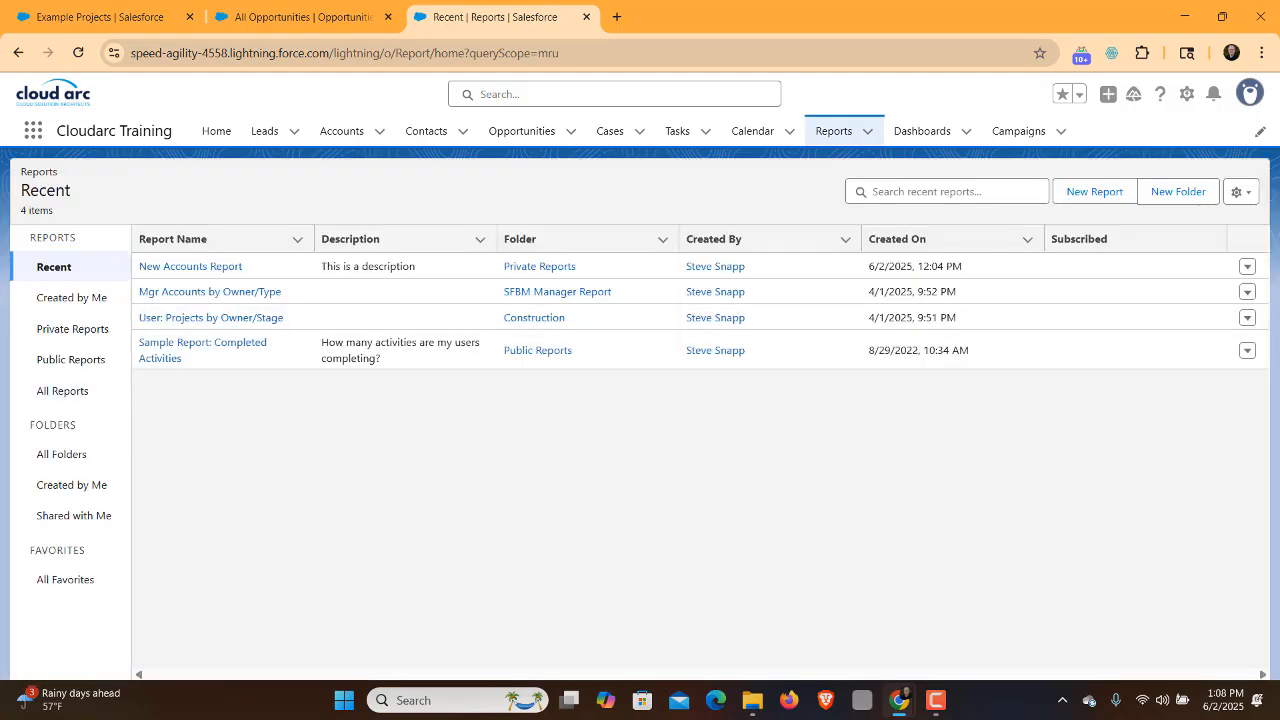
{"action": "left_click", "coordinate": [190, 266]}
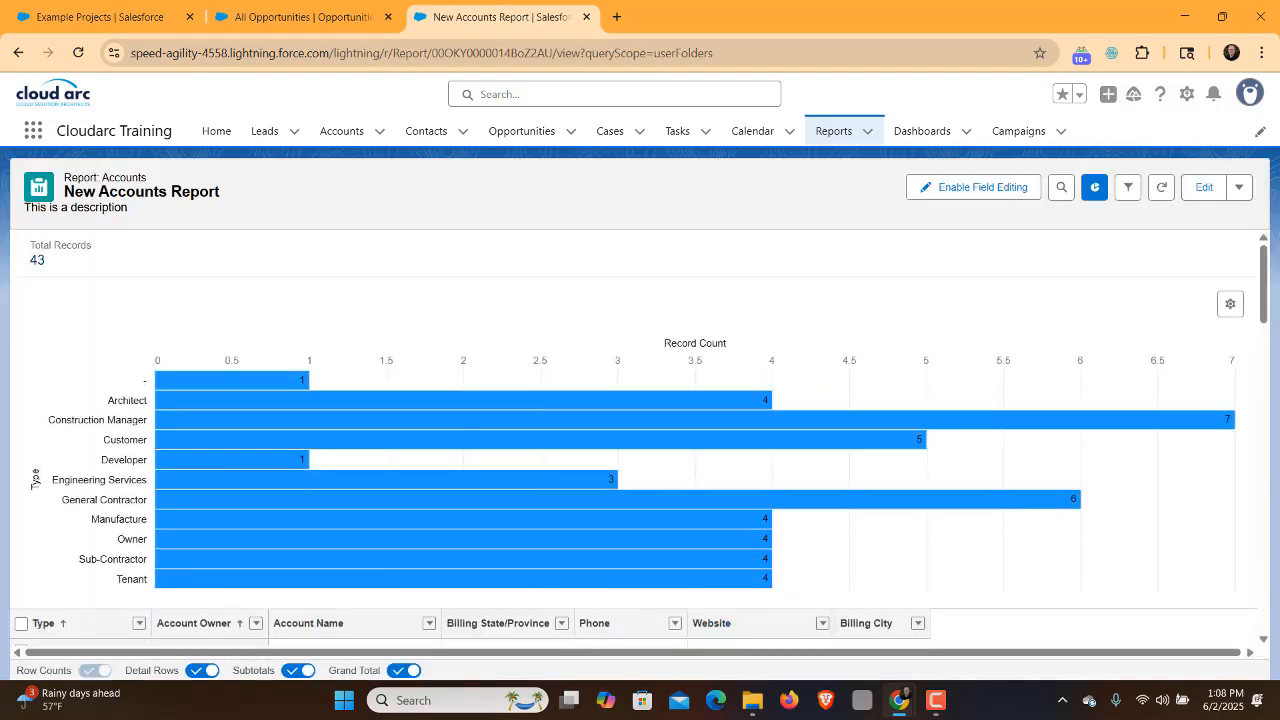
{"action": "scroll", "coordinate": [618, 499], "scroll_direction": "down", "scroll_amount": 3}
{"action": "scroll", "coordinate": [618, 499], "scroll_direction": "up", "scroll_amount": 3}
{"action": "left_click", "coordinate": [1095, 187]}
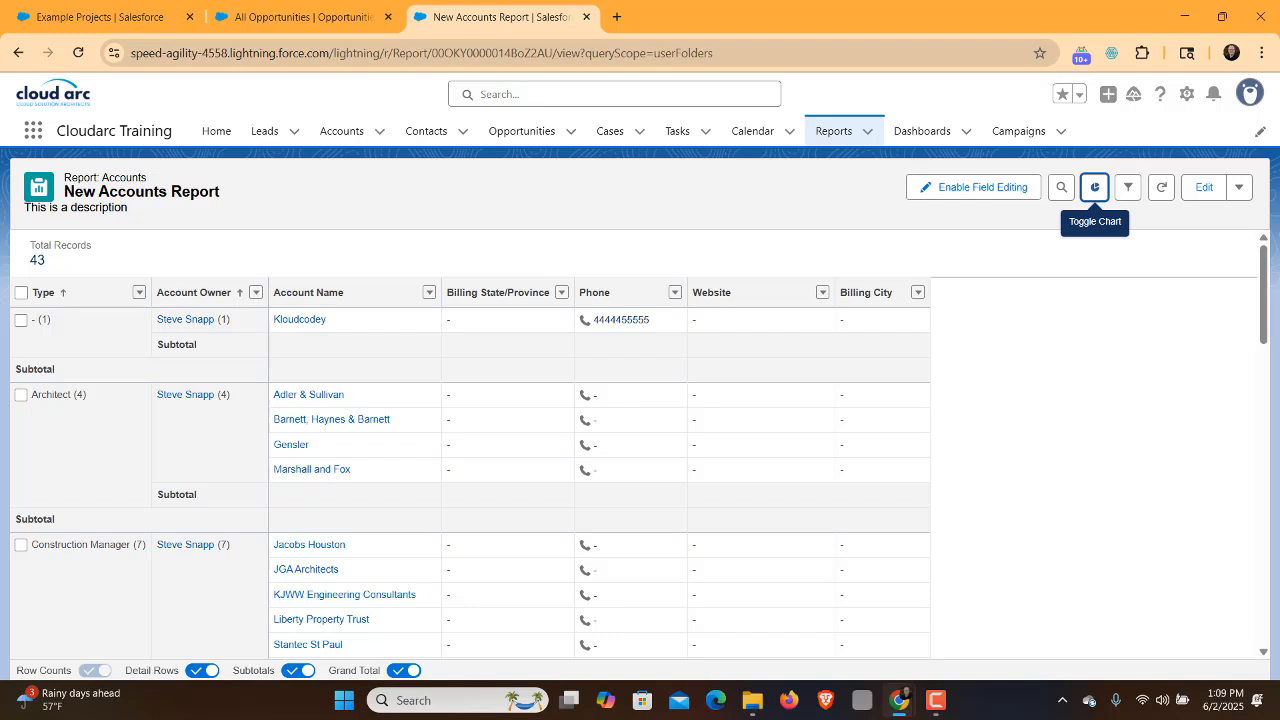
{"action": "left_click", "coordinate": [1095, 187]}
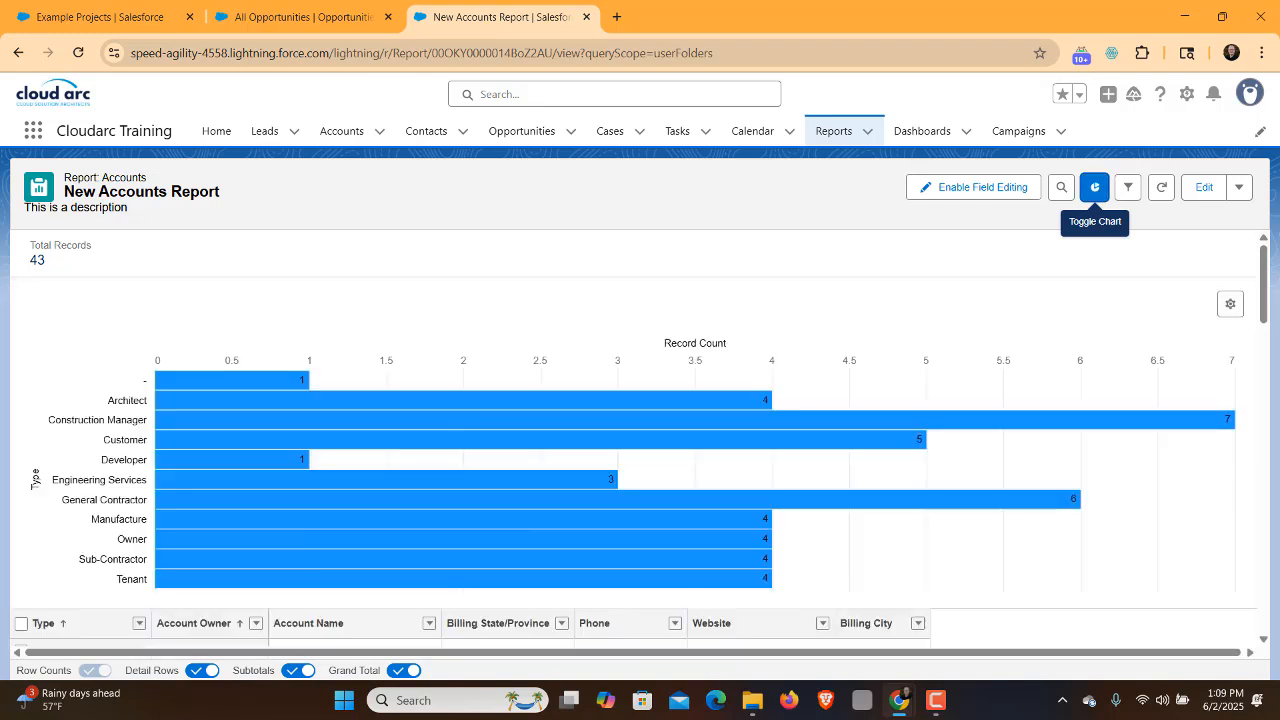
{"action": "left_click", "coordinate": [1095, 187]}
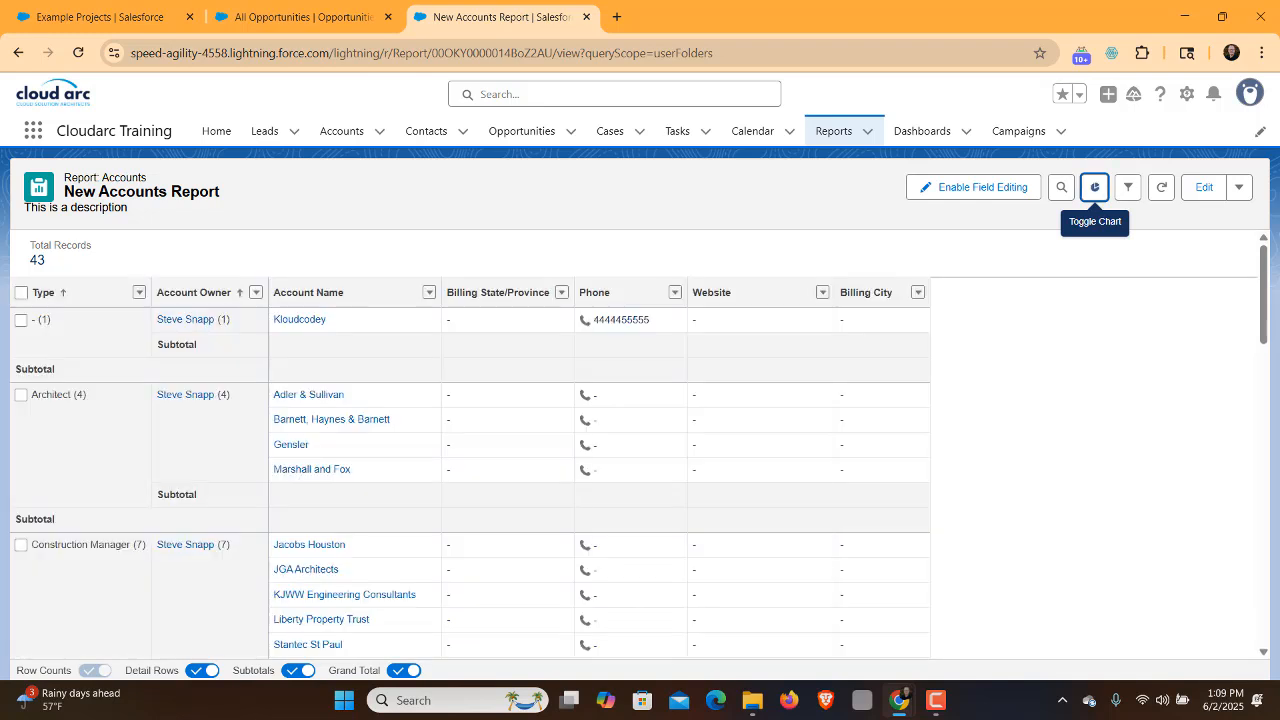
Edit the report, try hiding its chart in the builder preview, and run it without saving
{"action": "left_click", "coordinate": [1204, 187]}
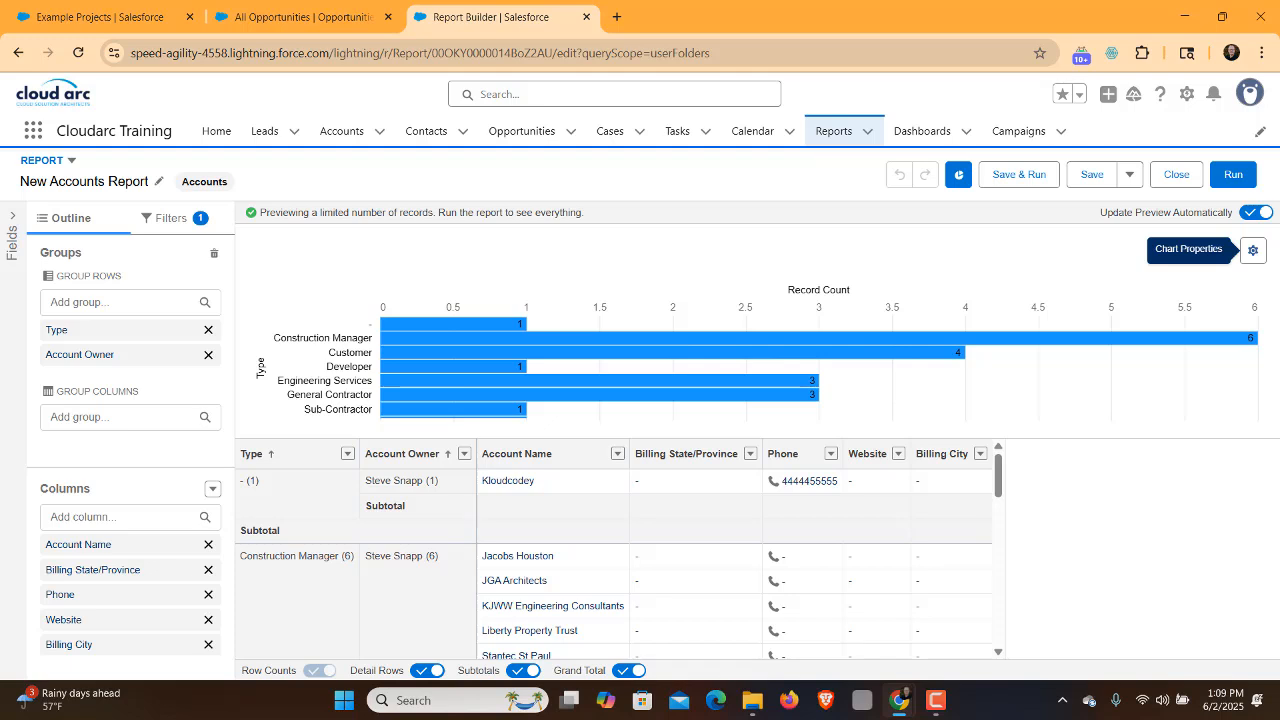
{"action": "left_click", "coordinate": [958, 174]}
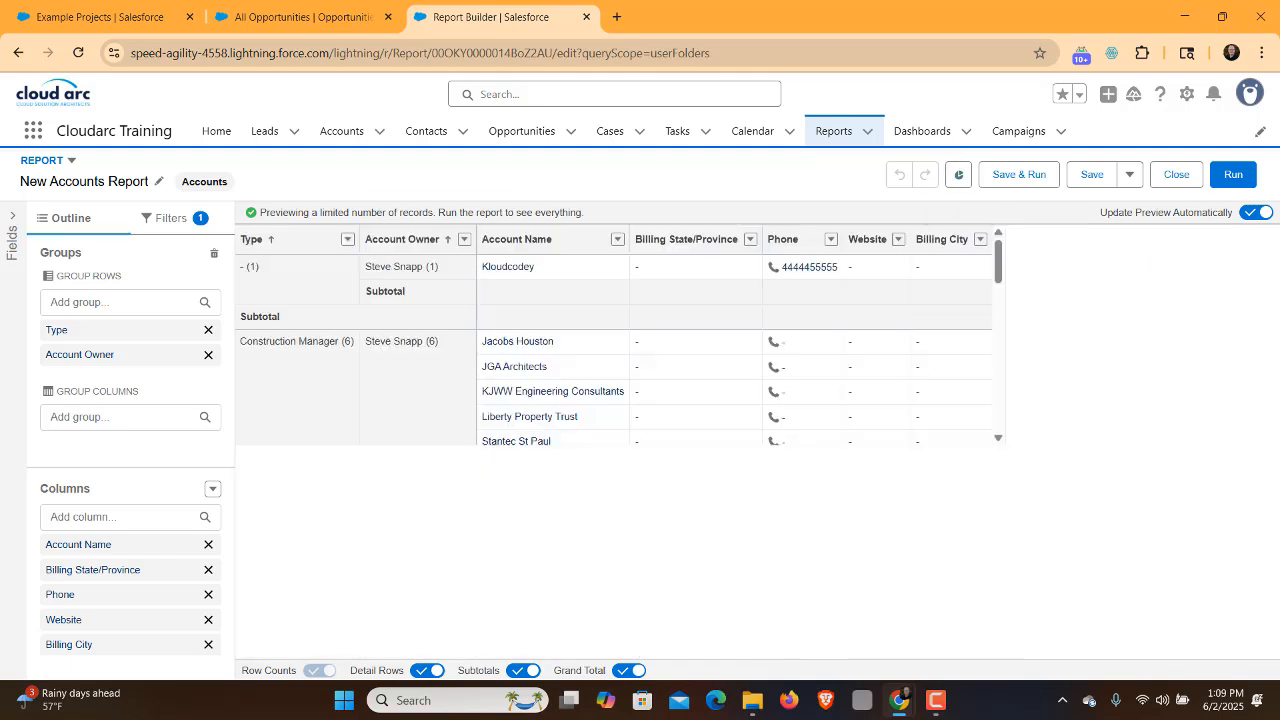
{"action": "left_click", "coordinate": [1233, 174]}
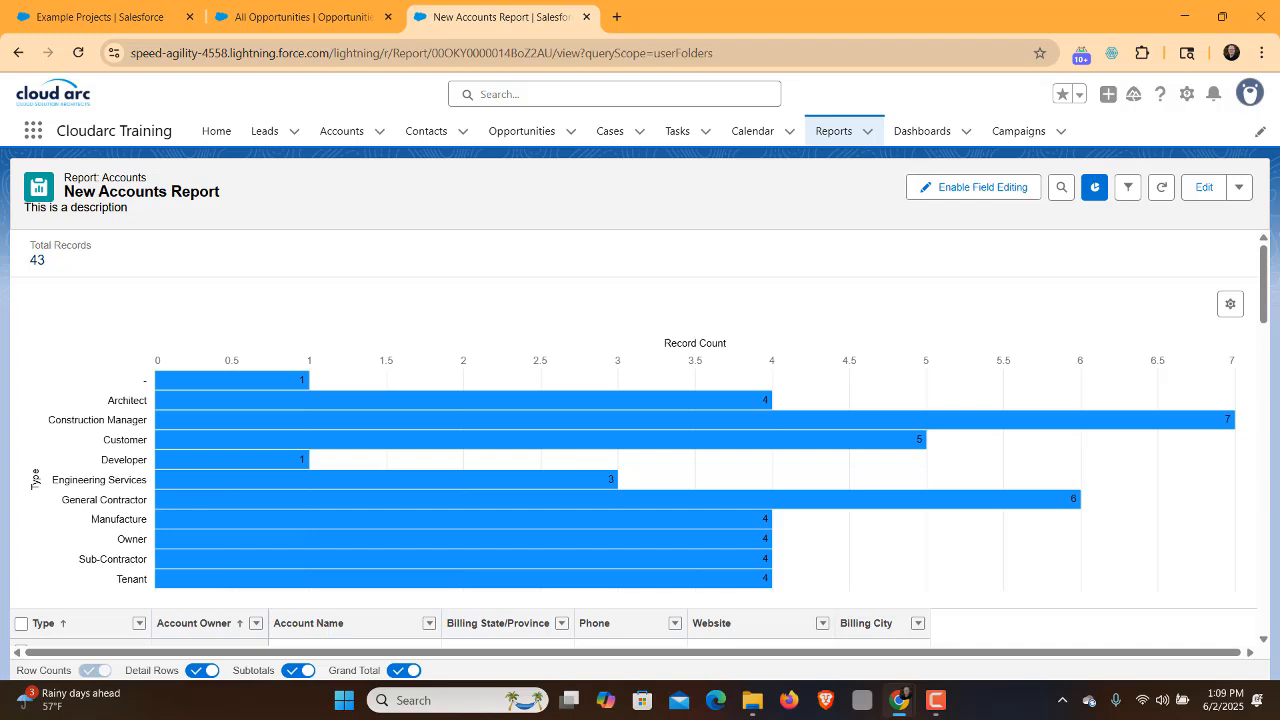
Edit the report again, remove its chart entirely, save the change and return to the run view
{"action": "left_click", "coordinate": [1204, 187]}
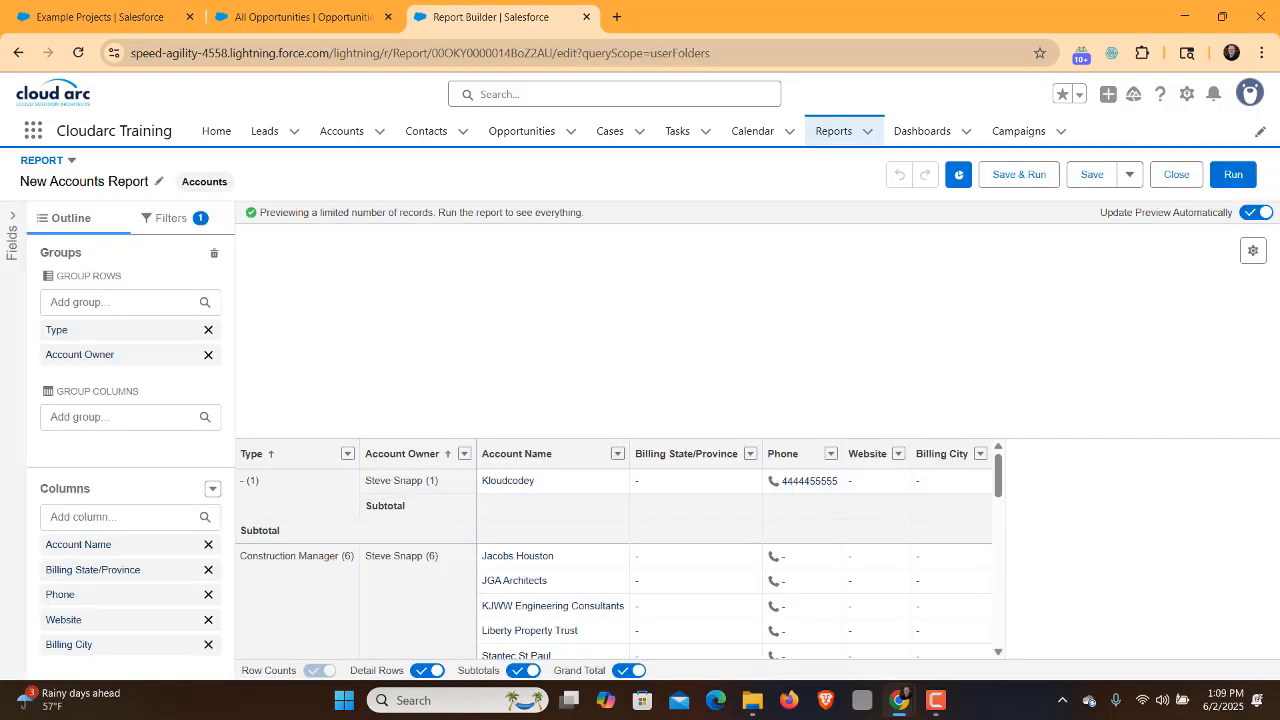
{"action": "left_click", "coordinate": [1253, 250]}
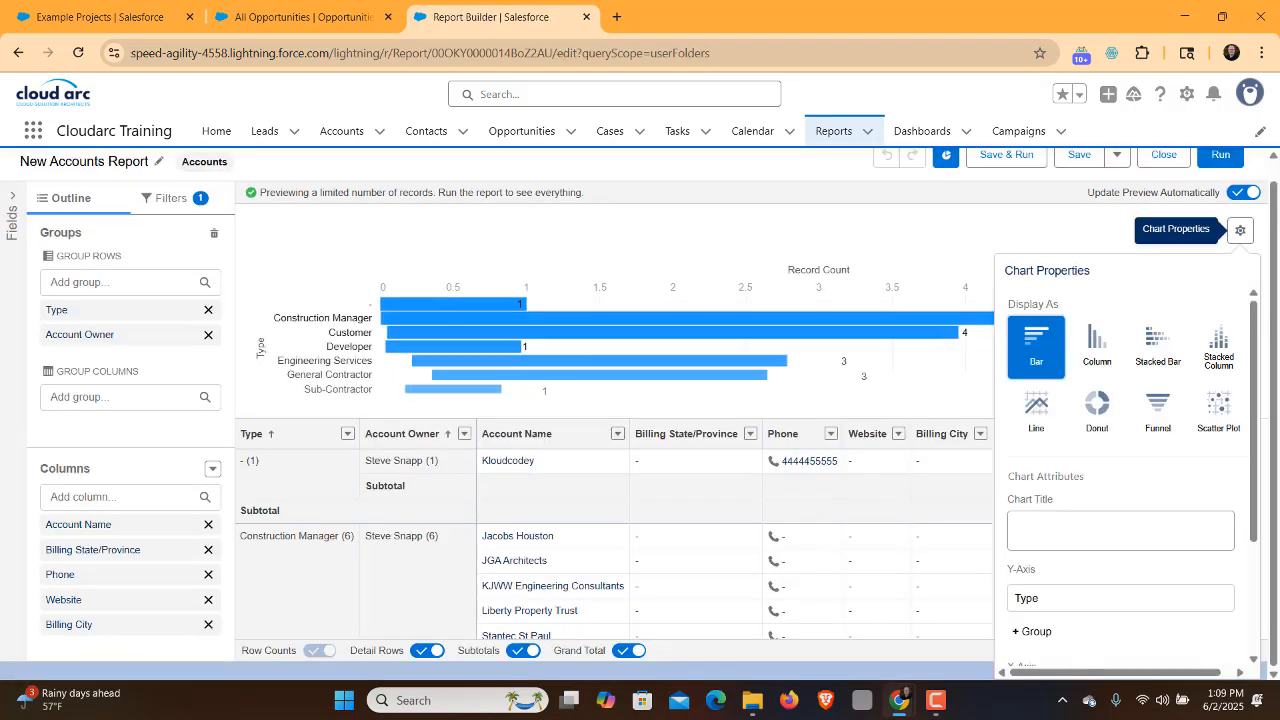
{"action": "scroll", "coordinate": [1120, 470], "scroll_direction": "down", "scroll_amount": 2}
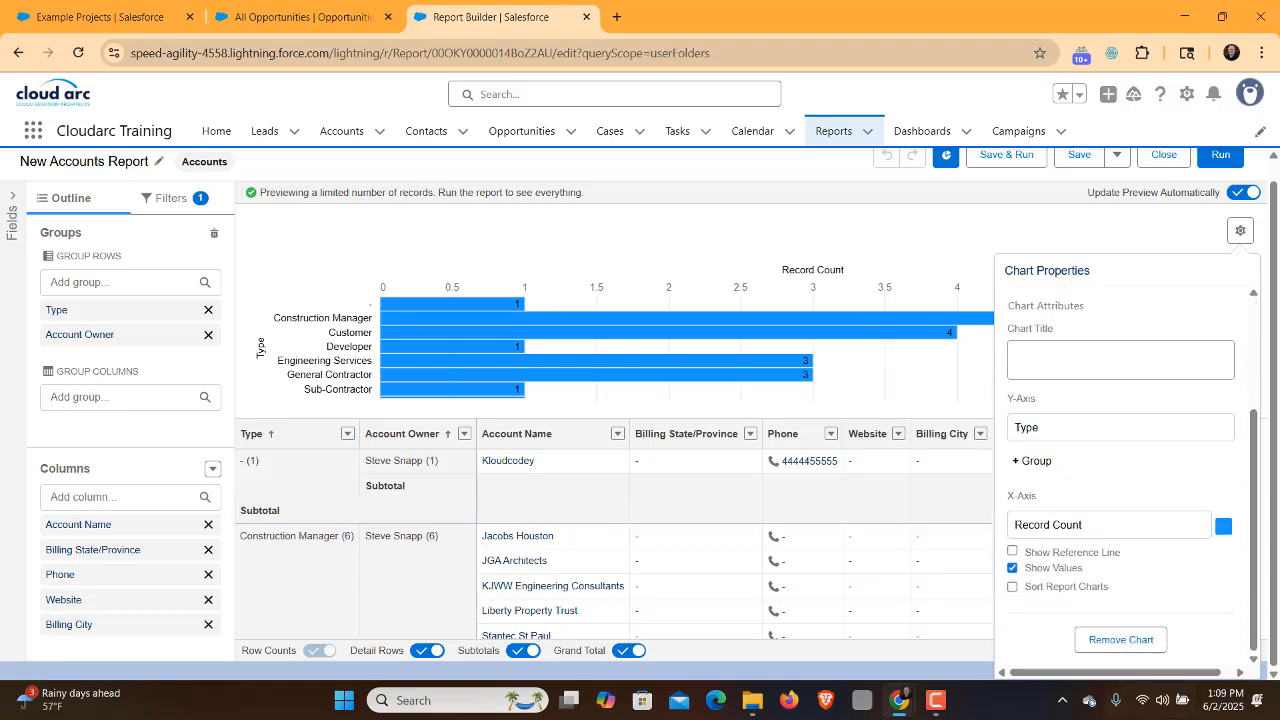
{"action": "left_click", "coordinate": [1120, 639]}
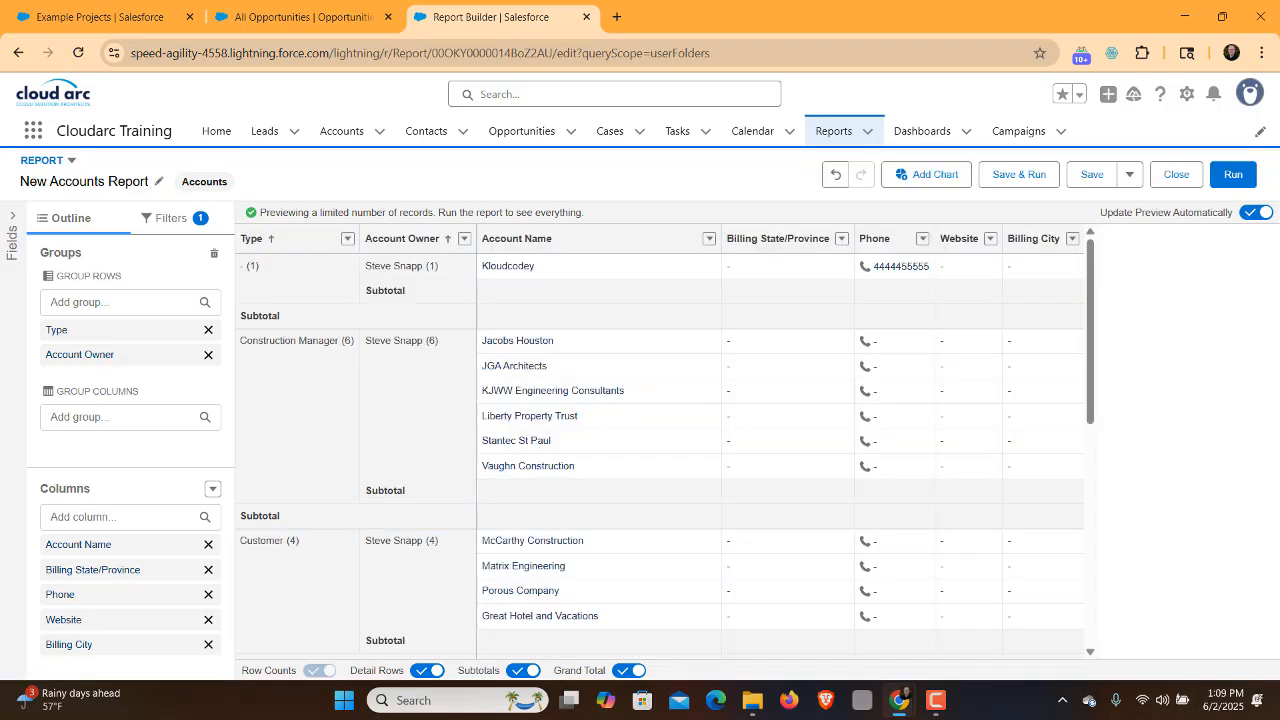
{"action": "left_click", "coordinate": [1092, 174]}
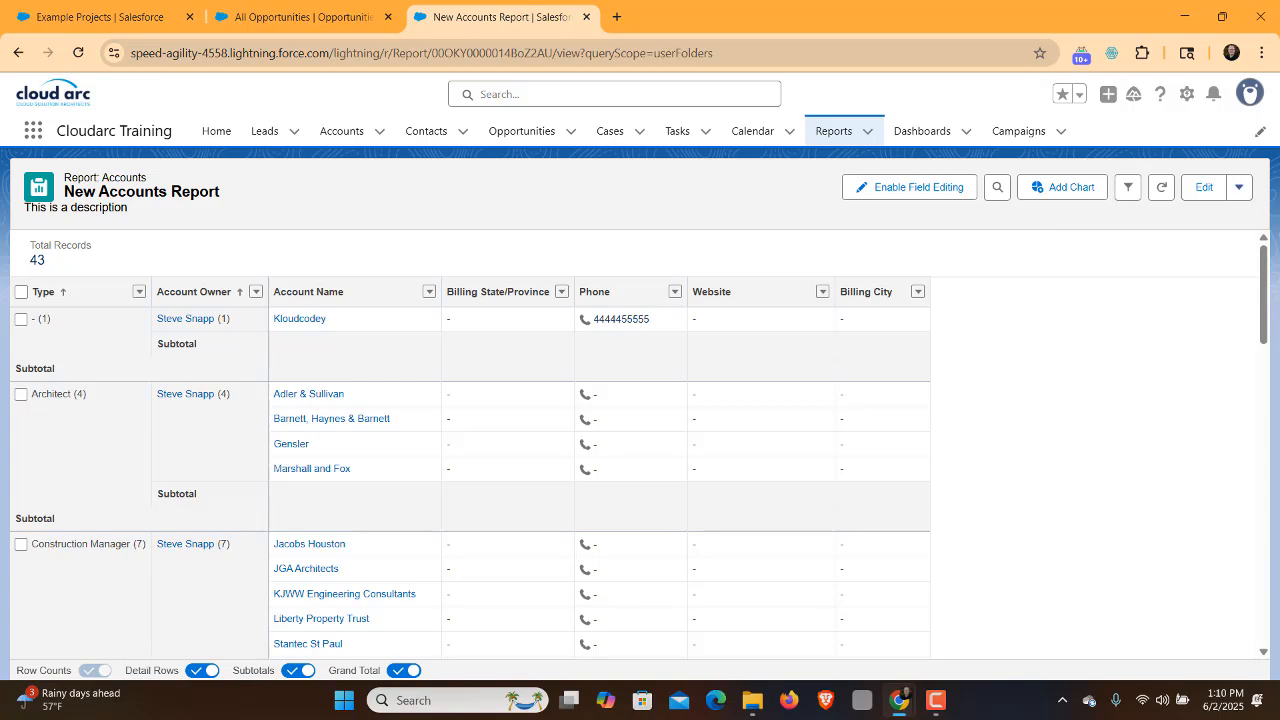
Export New Accounts Report with the Details Only view in Excel Format .xls, using ISO-8859-1 encoding
{"action": "left_click", "coordinate": [1239, 187]}
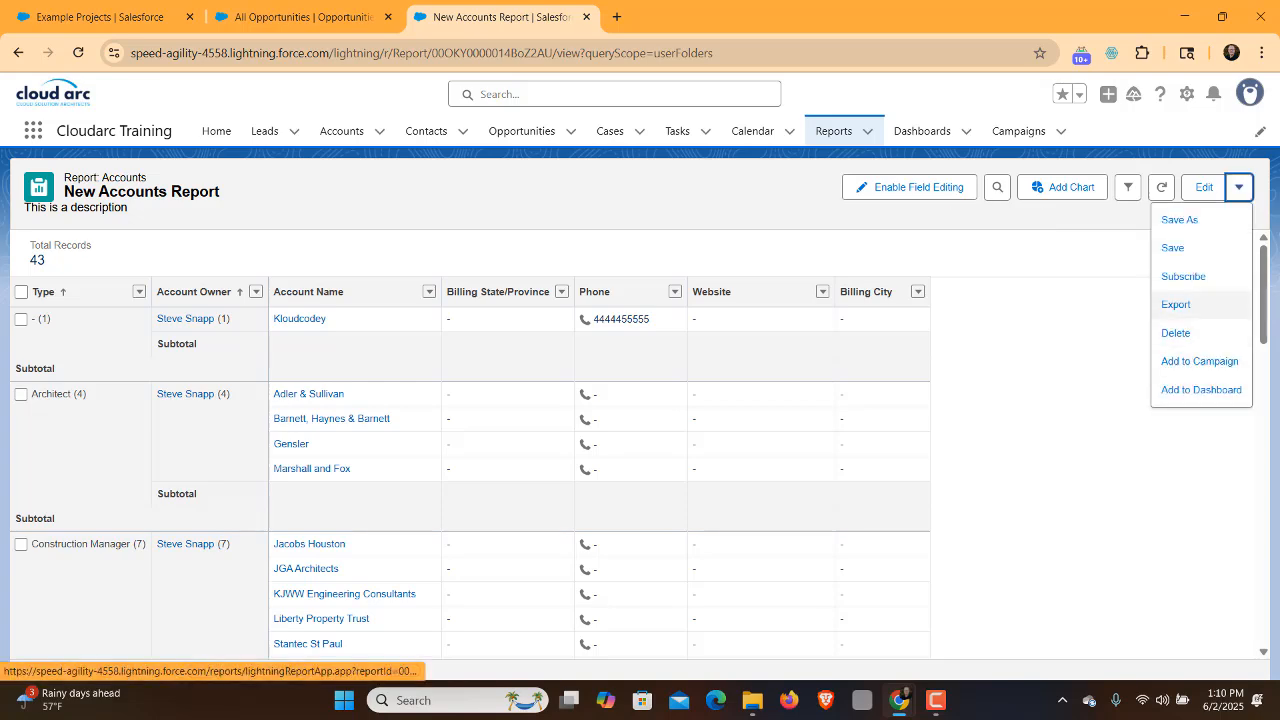
{"action": "left_click", "coordinate": [1176, 304]}
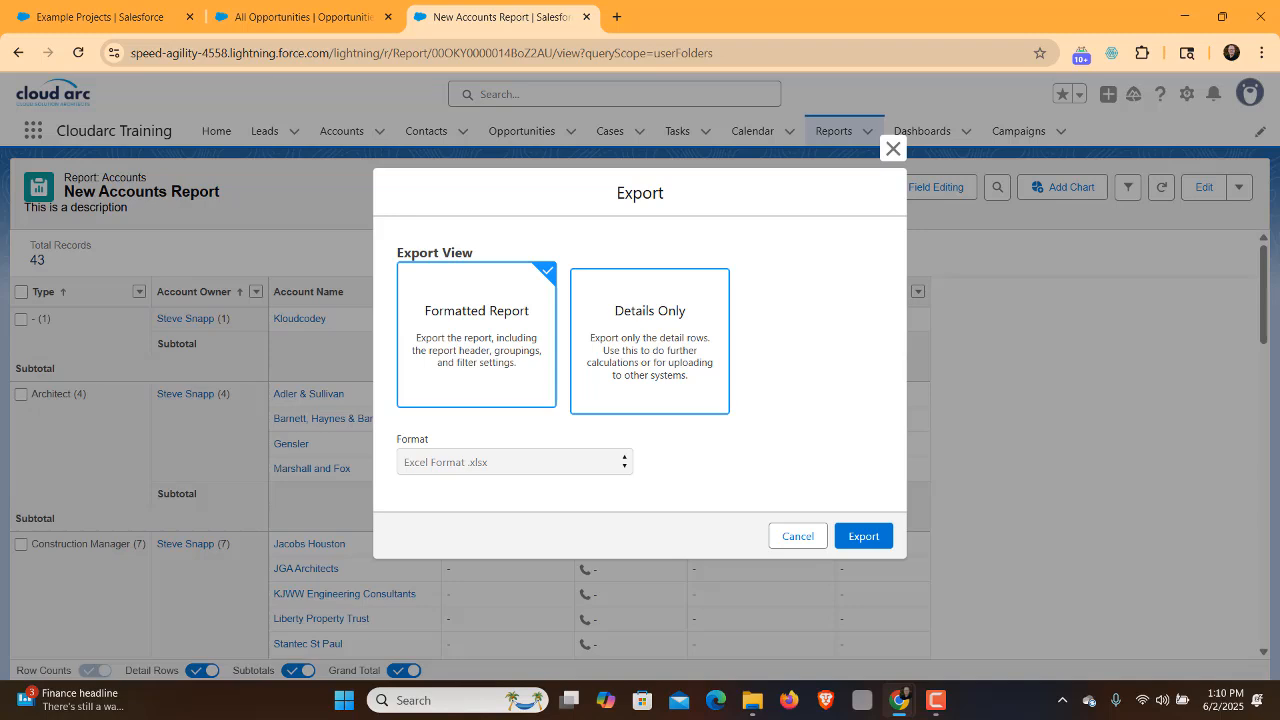
{"action": "left_click", "coordinate": [650, 342]}
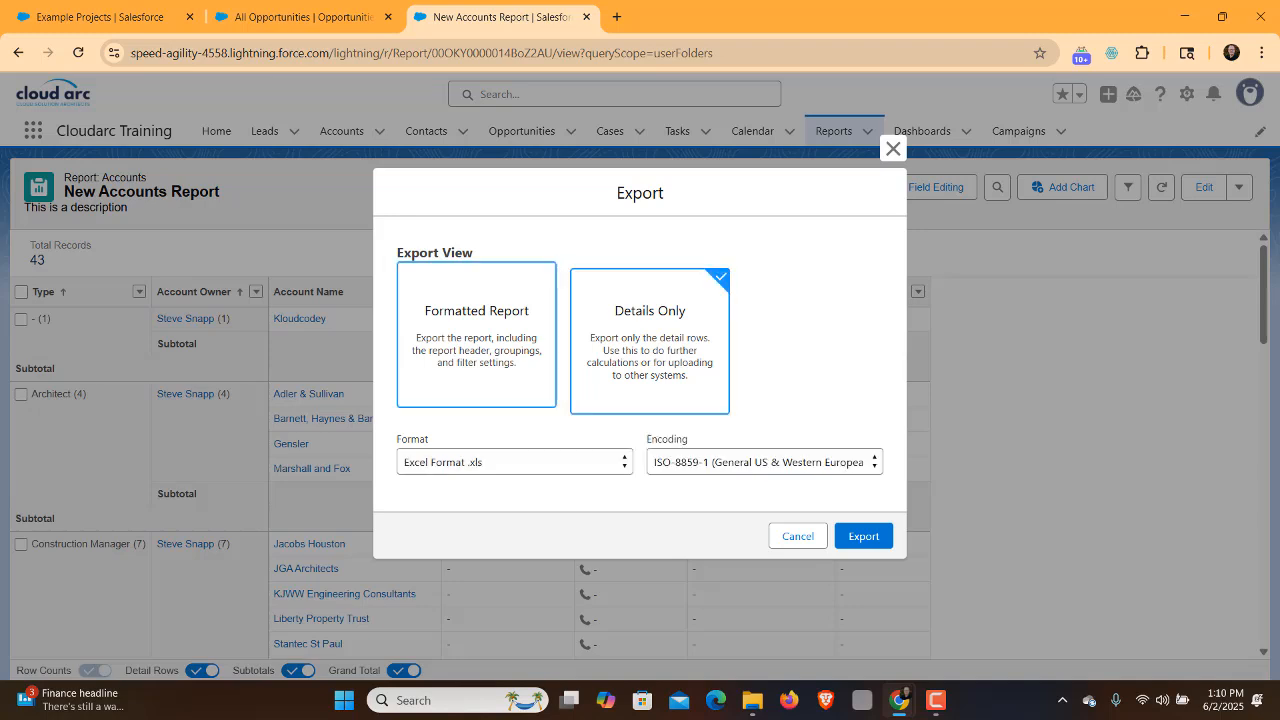
{"action": "left_click", "coordinate": [477, 336]}
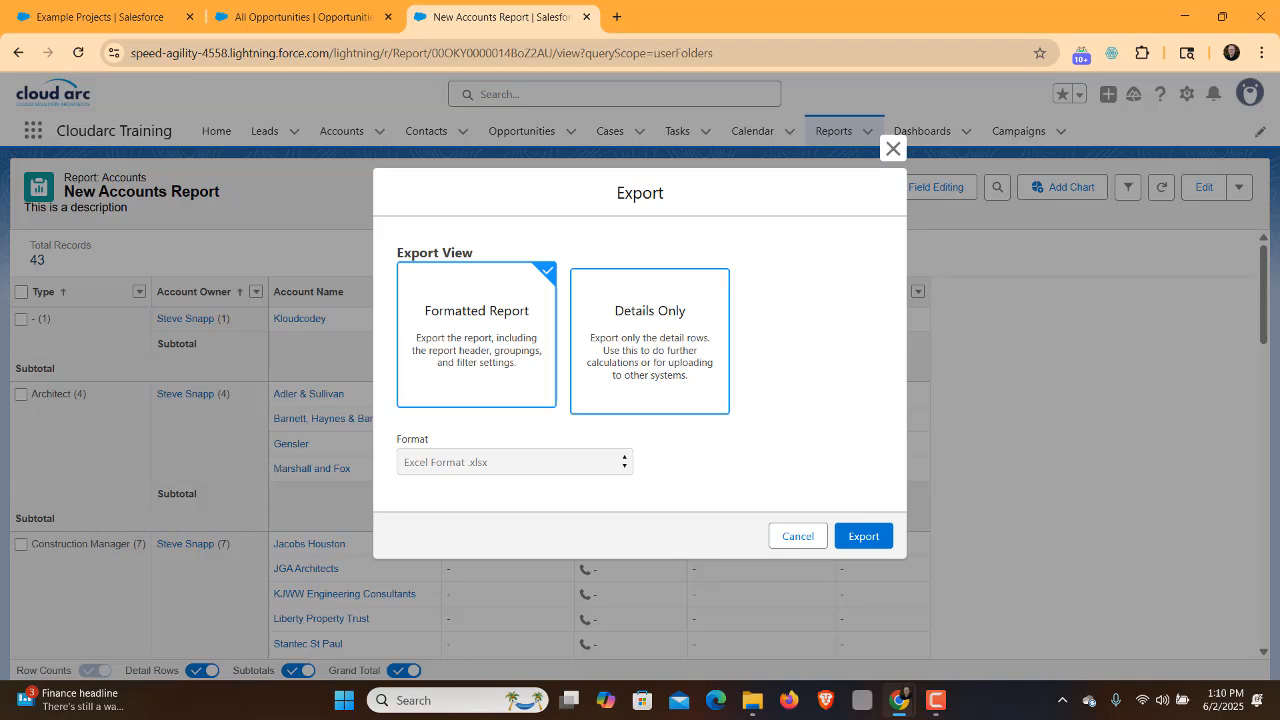
{"action": "left_click", "coordinate": [650, 342]}
{"action": "left_click", "coordinate": [514, 462]}
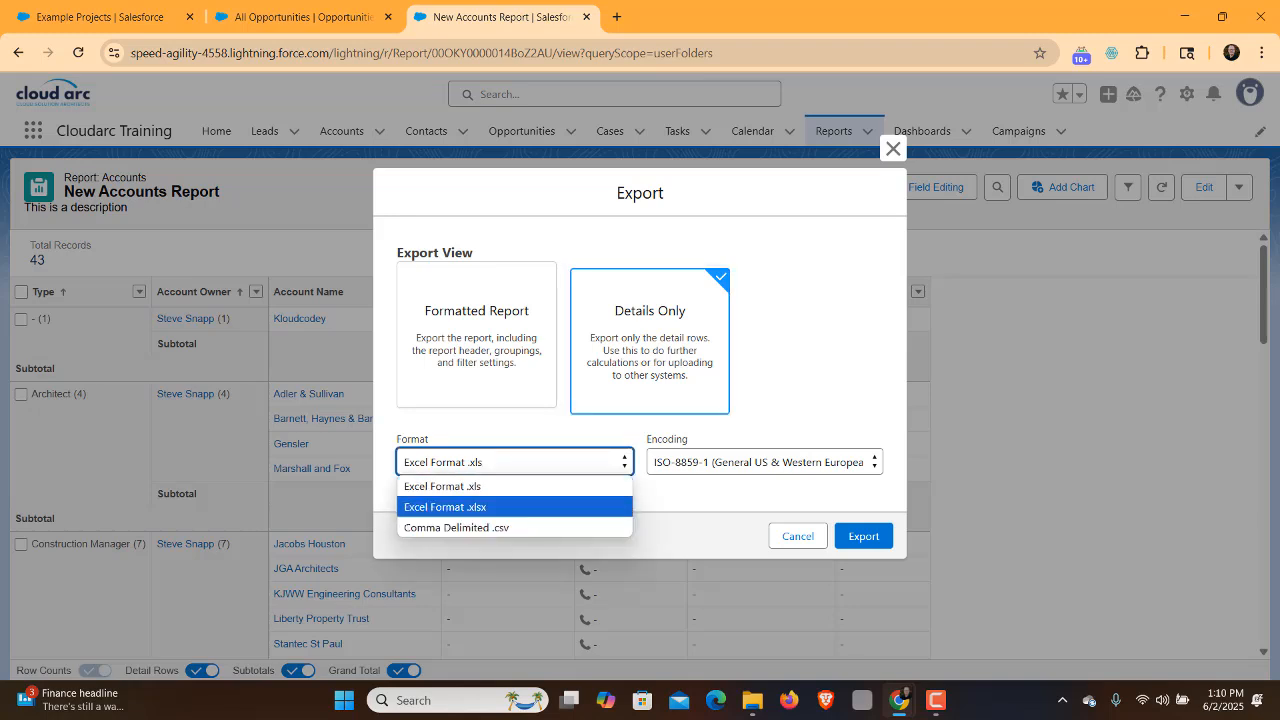
{"action": "left_click", "coordinate": [700, 498]}
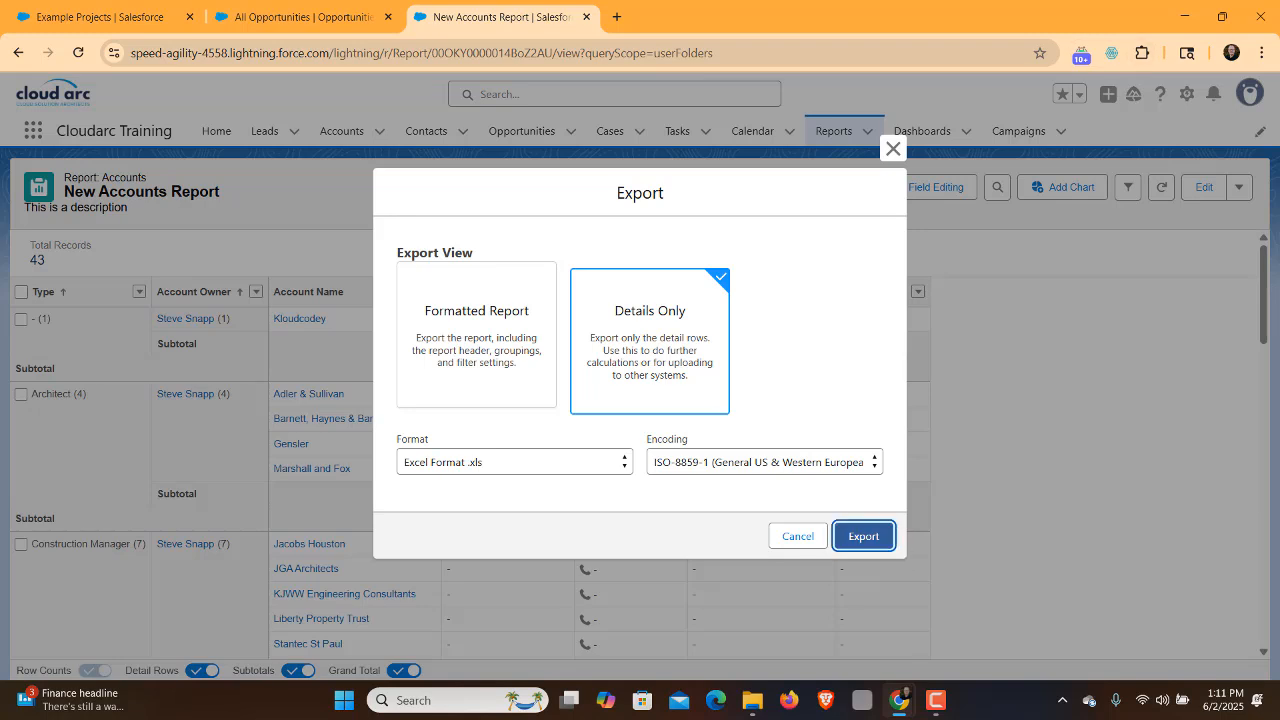
{"action": "left_click", "coordinate": [863, 536]}
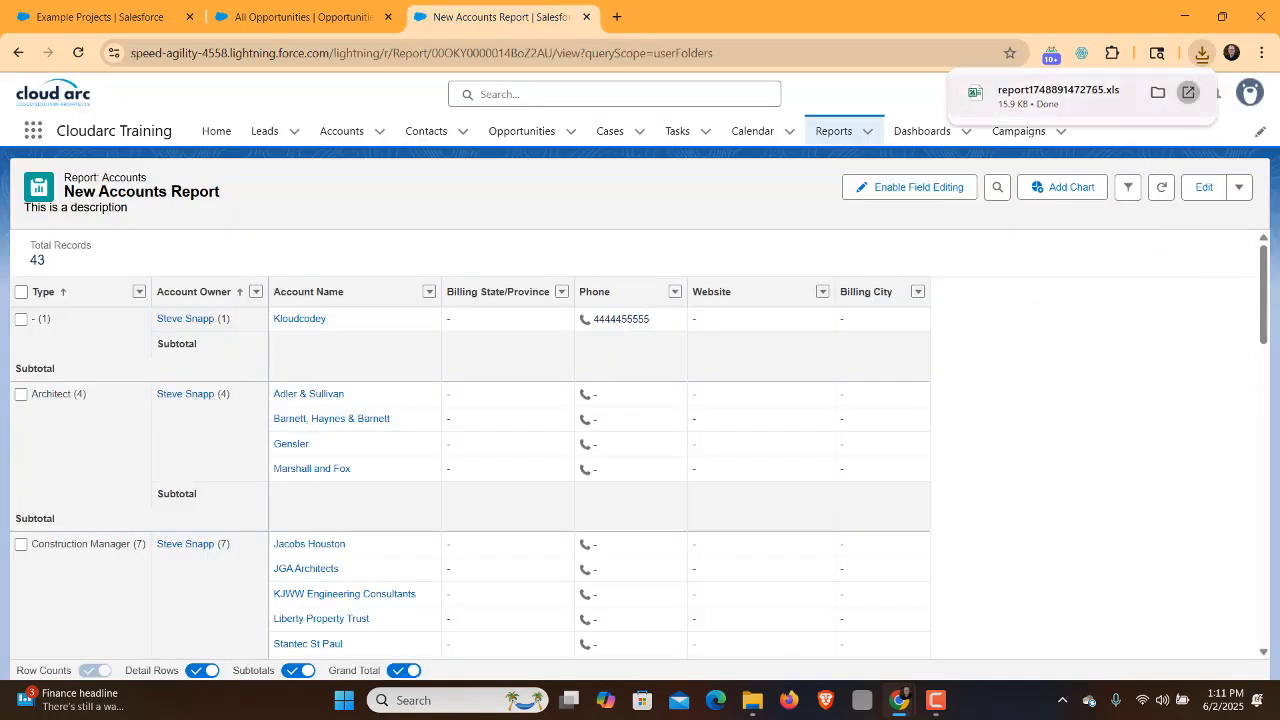
Open the downloaded .xls report in Excel, accepting the file format, and look through its account rows
{"action": "left_click", "coordinate": [1188, 92]}
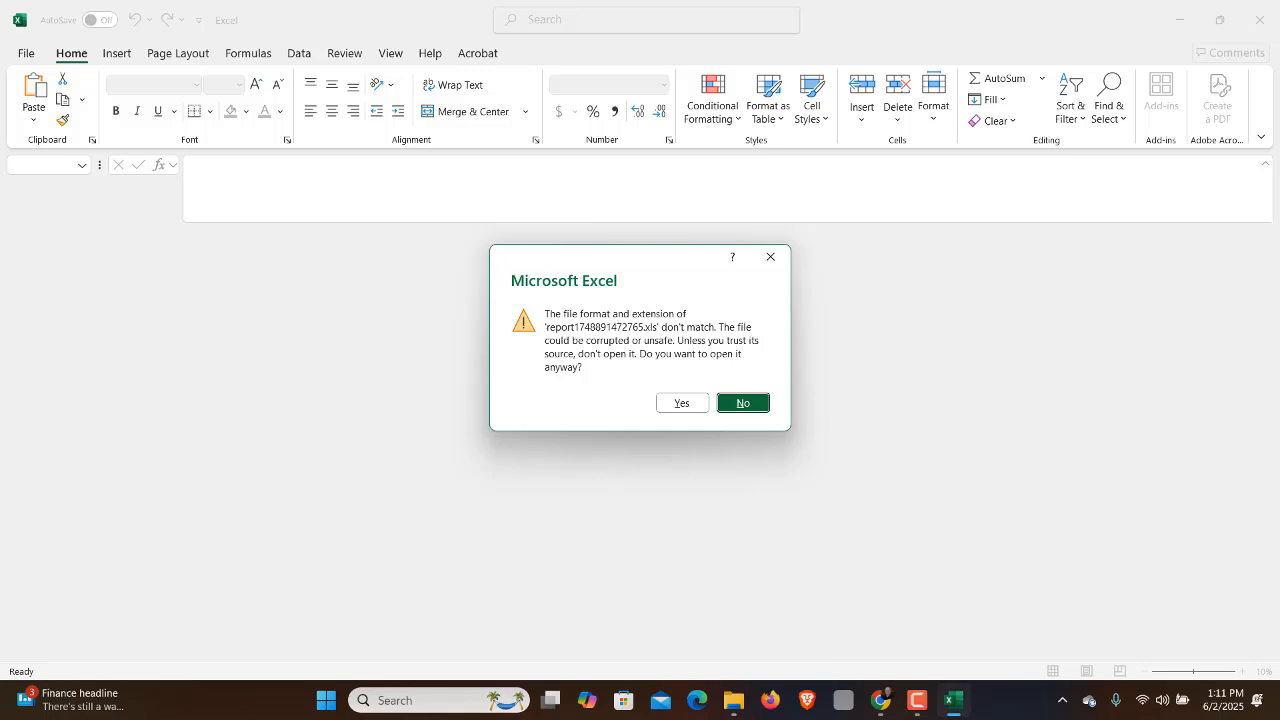
{"action": "left_click", "coordinate": [682, 403]}
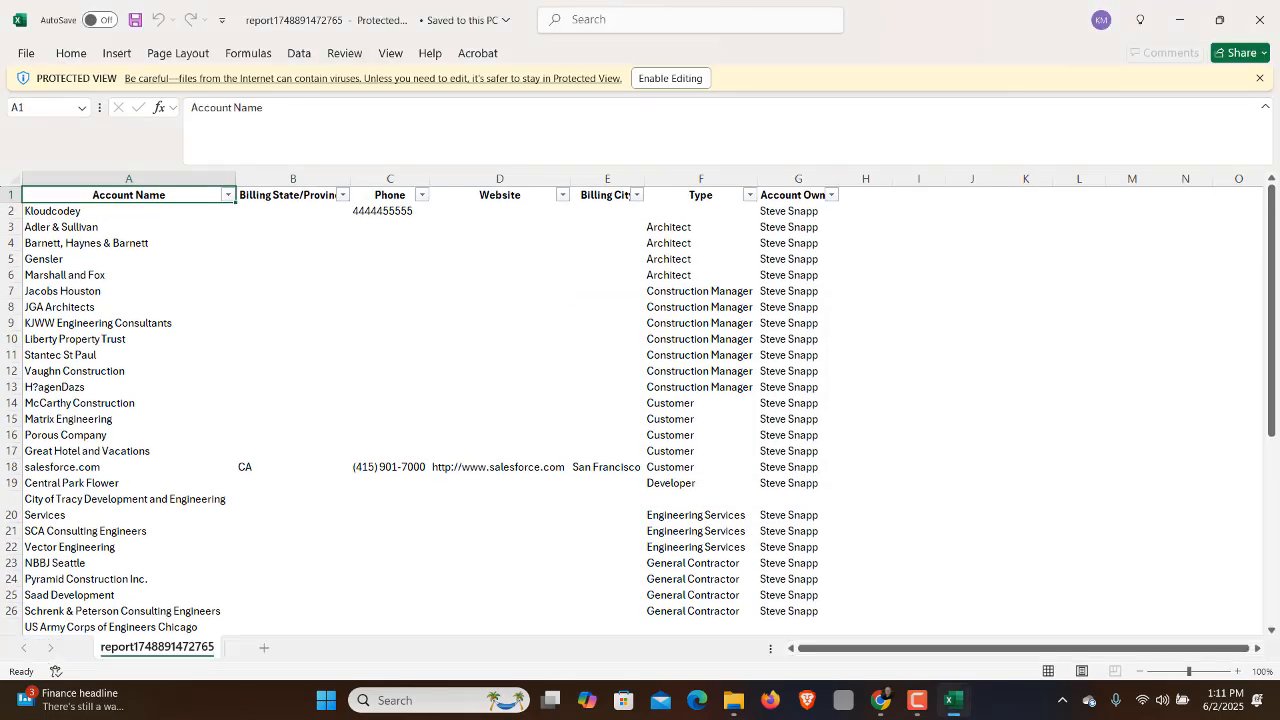
{"action": "scroll", "coordinate": [640, 410], "scroll_direction": "down", "scroll_amount": 7}
{"action": "scroll", "coordinate": [640, 410], "scroll_direction": "up", "scroll_amount": 7}
{"action": "scroll", "coordinate": [640, 410], "scroll_direction": "down", "scroll_amount": 7}
{"action": "scroll", "coordinate": [640, 410], "scroll_direction": "up", "scroll_amount": 7}
Switch back to Salesforce in Chrome, view the private reports list, and search all reports for "new account"
{"action": "key", "text": "alt+Tab"}
{"action": "left_click", "coordinate": [833, 131]}
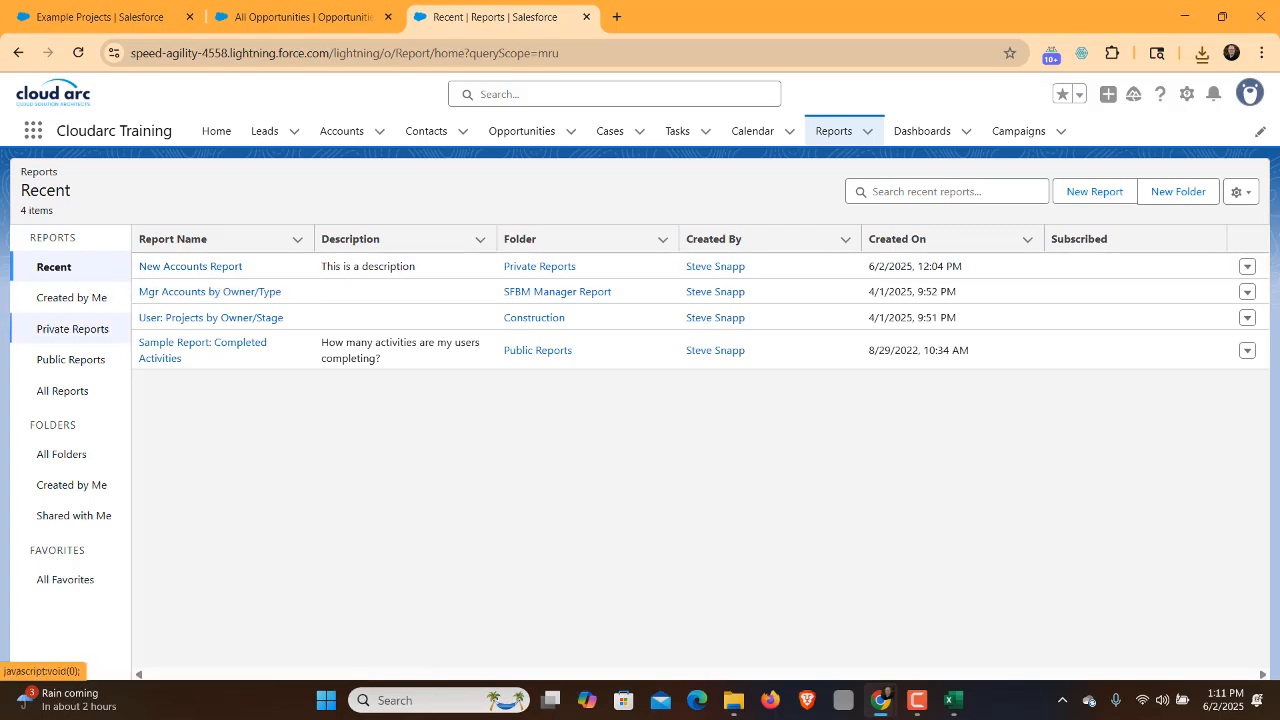
{"action": "left_click", "coordinate": [72, 328]}
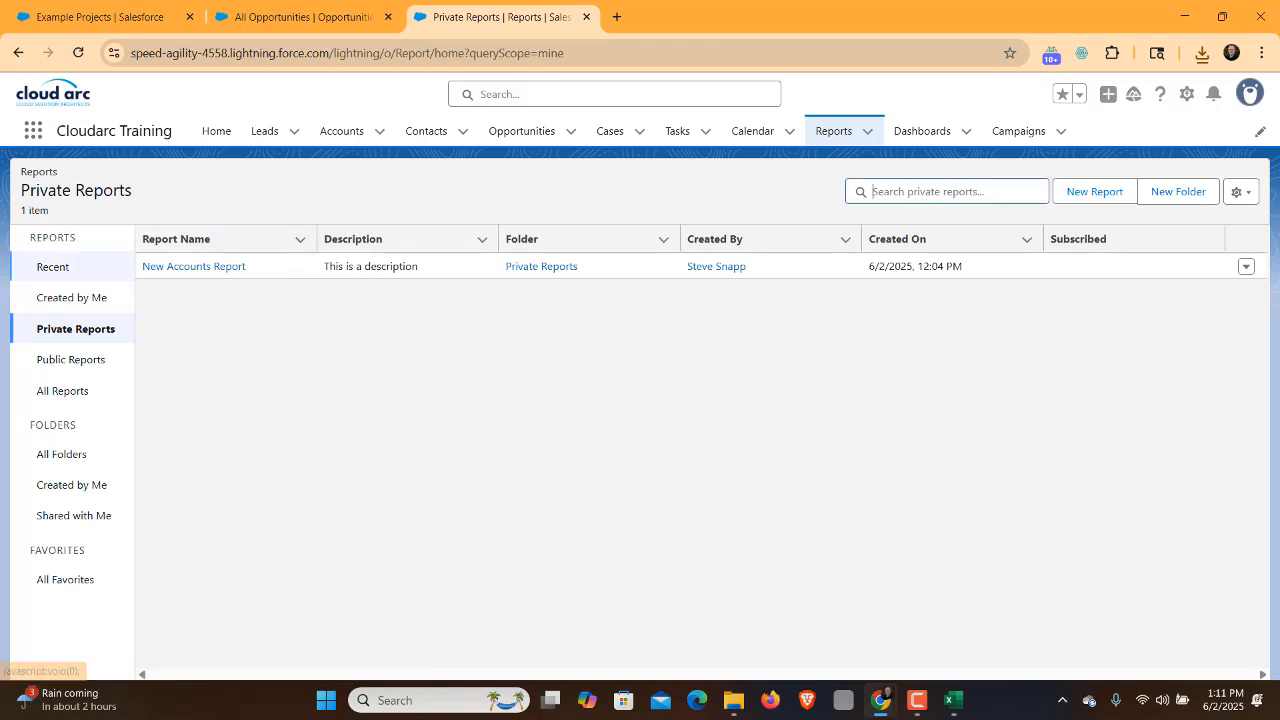
{"action": "left_click", "coordinate": [62, 390]}
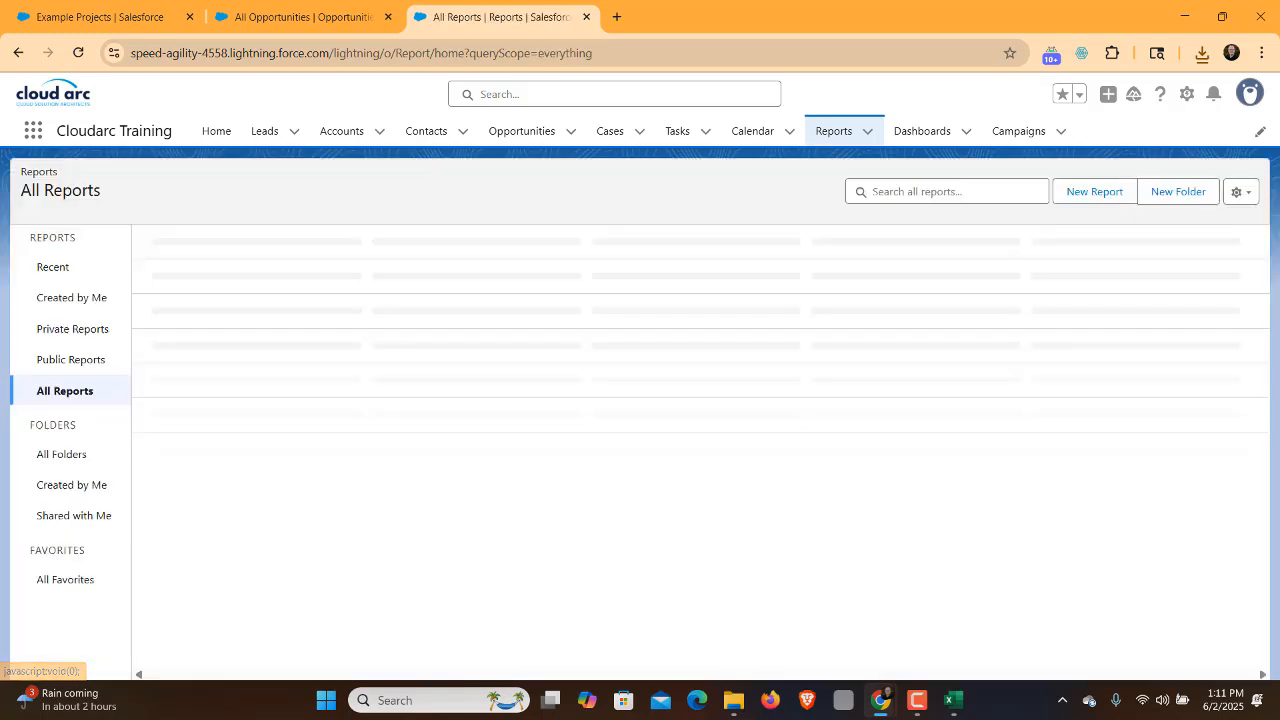
{"action": "type", "text": "new accou"}
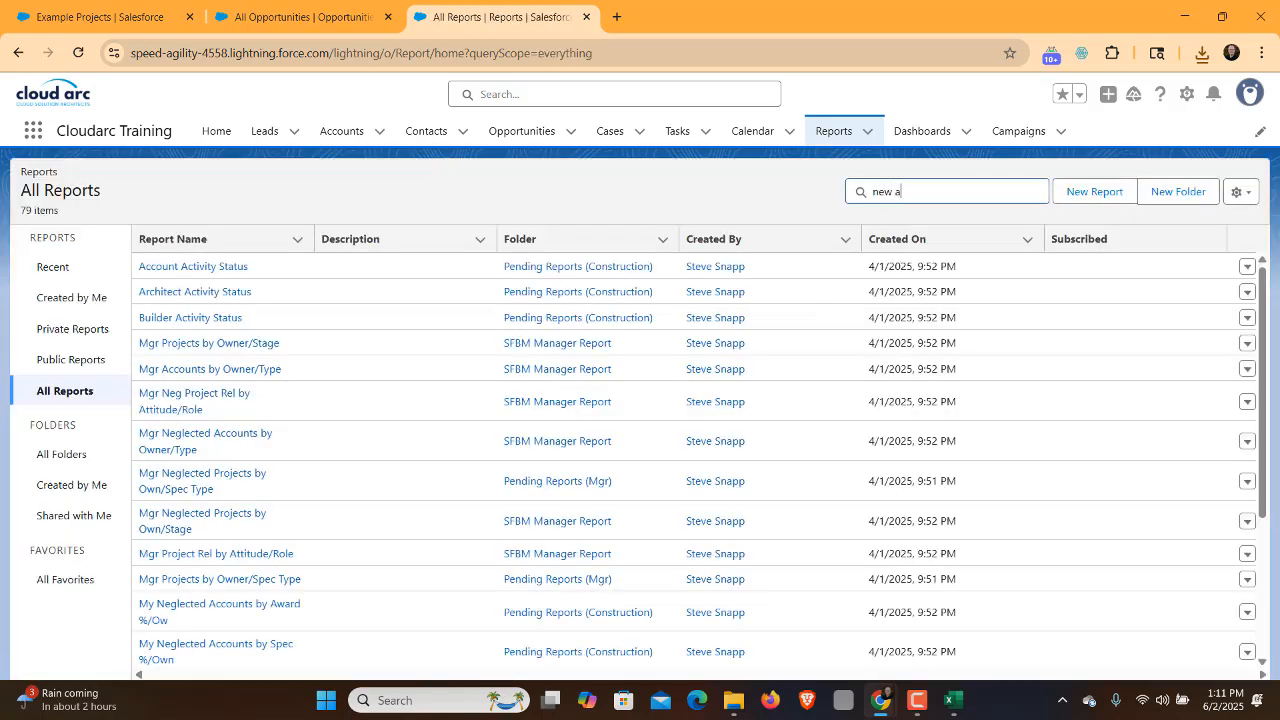
{"action": "type", "text": "nt"}
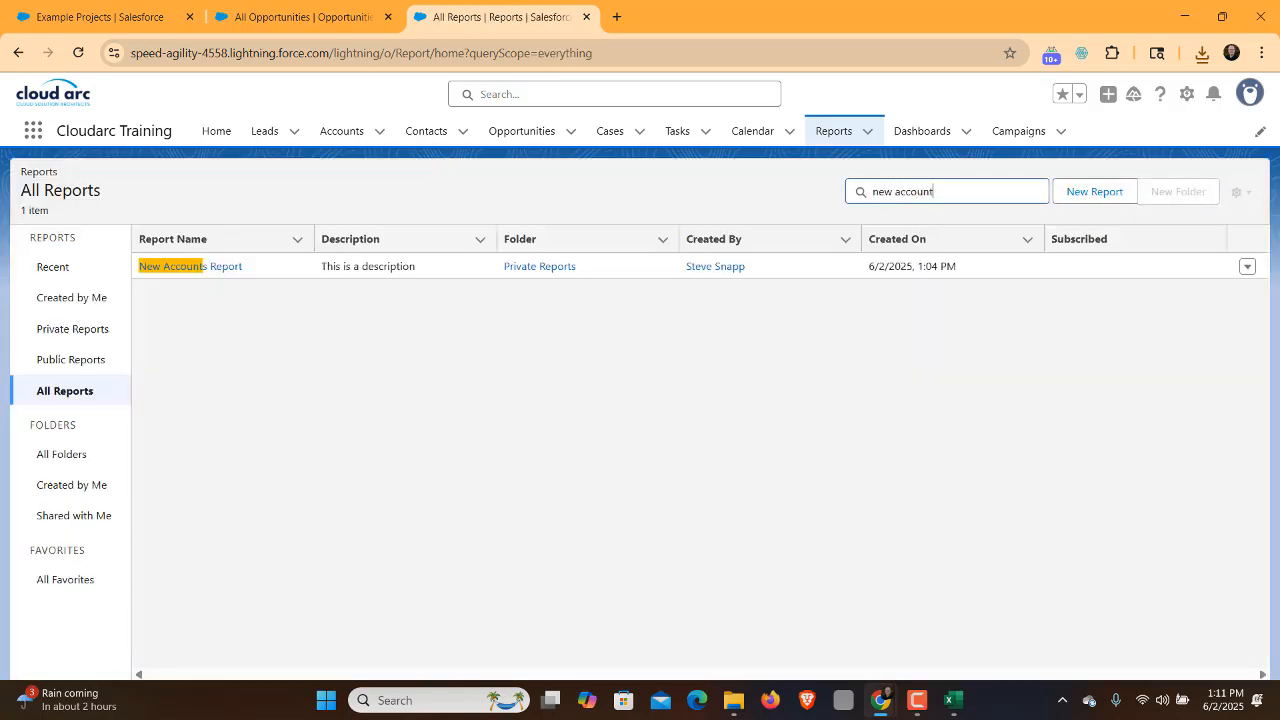